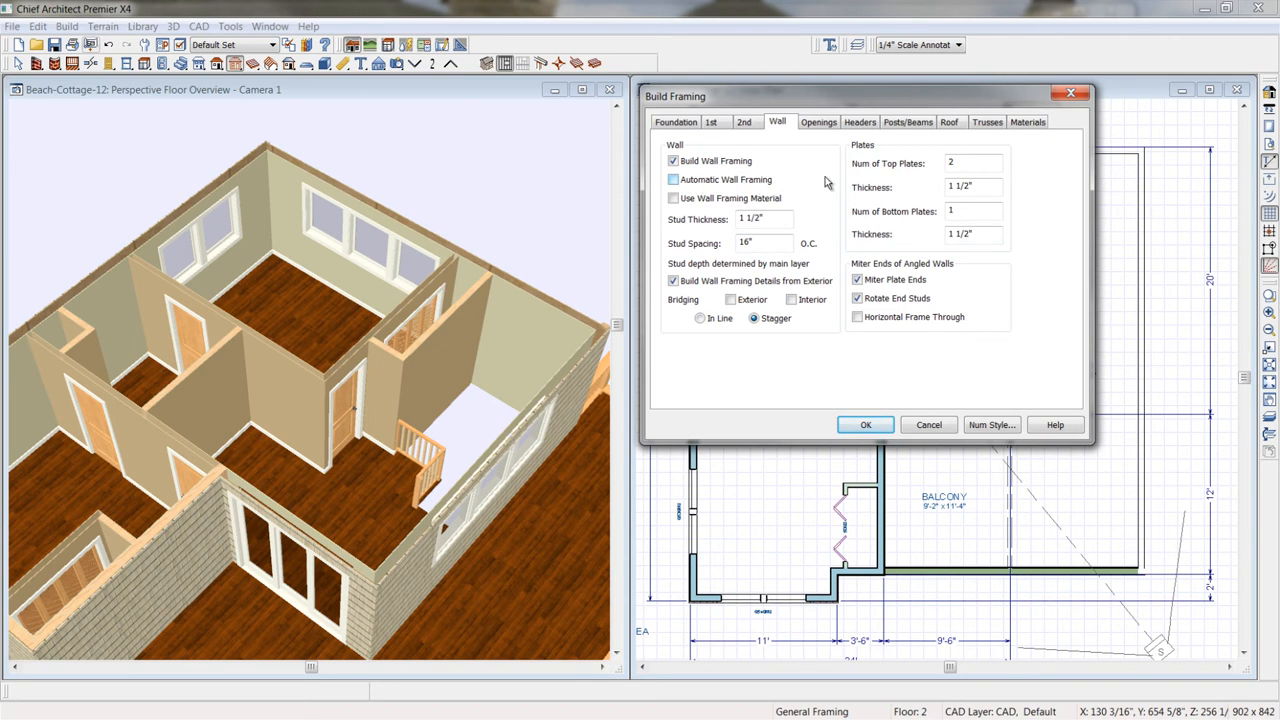
# Step: Build the framing from the roof framing settings as listed, declining to display the hidden wall and roof truss framing layers
pyautogui.click(948, 123)
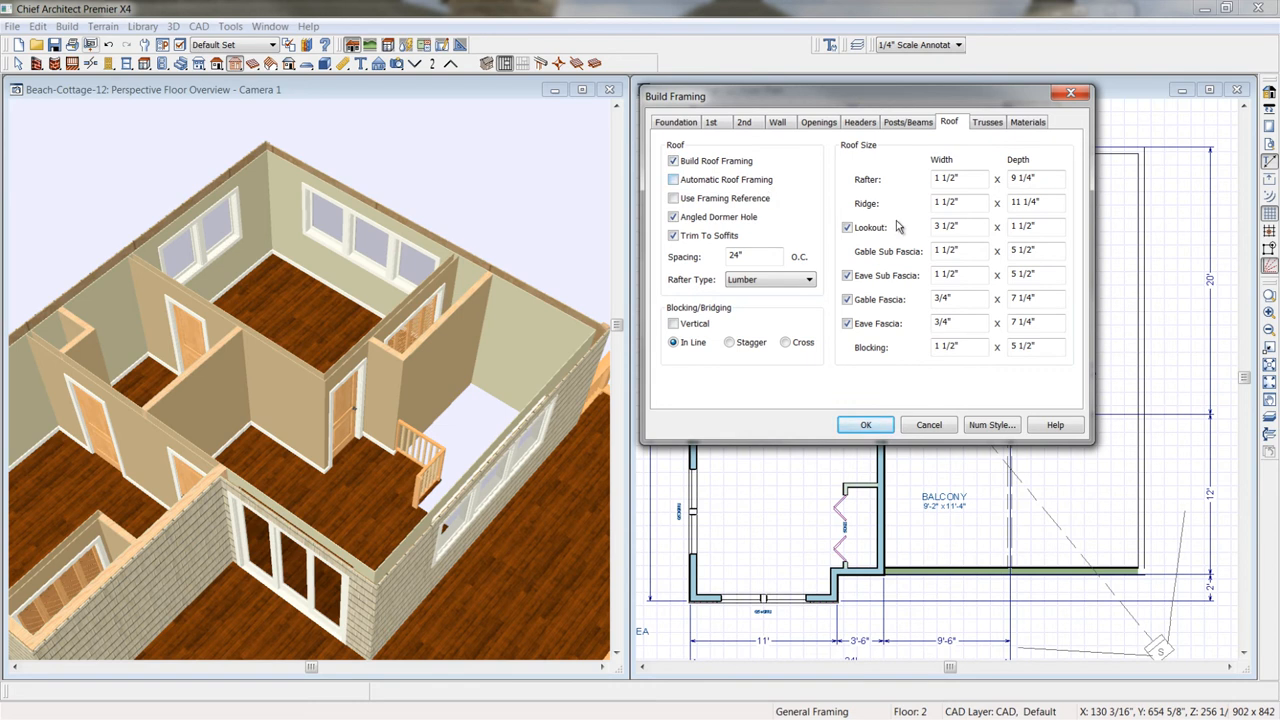
pyautogui.click(868, 426)
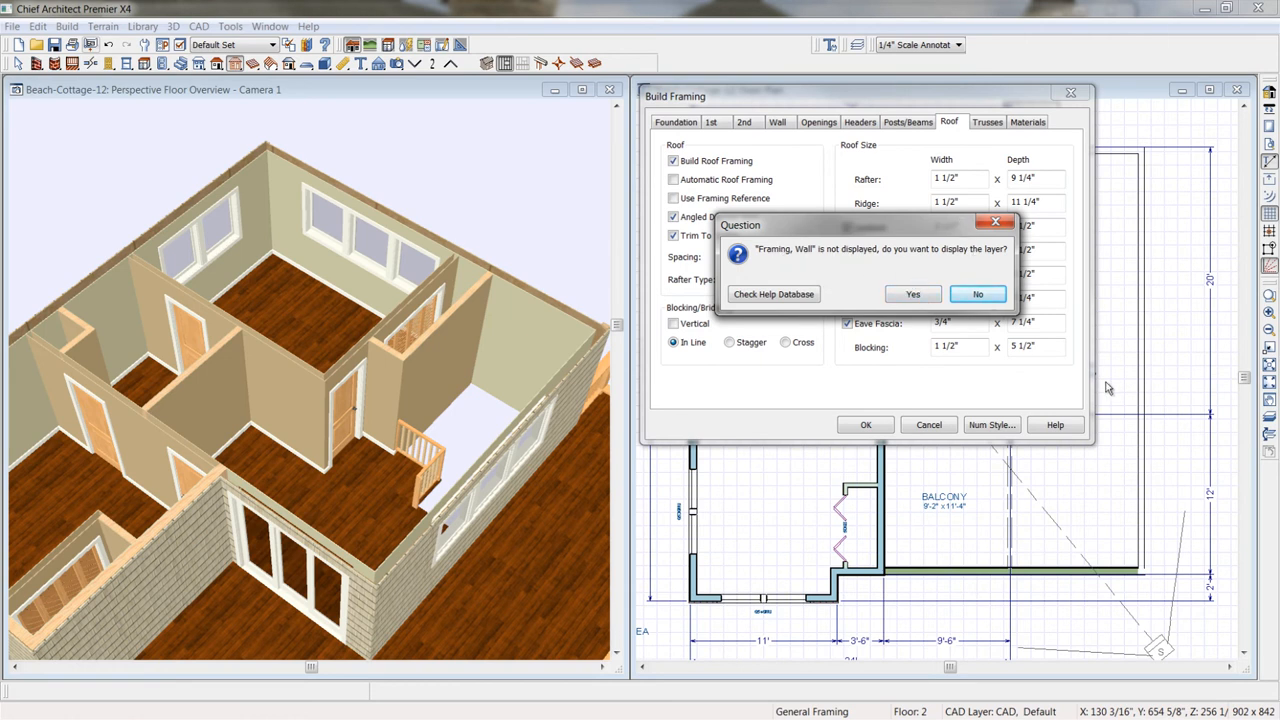
pyautogui.click(970, 295)
pyautogui.click(968, 295)
pyautogui.click(968, 295)
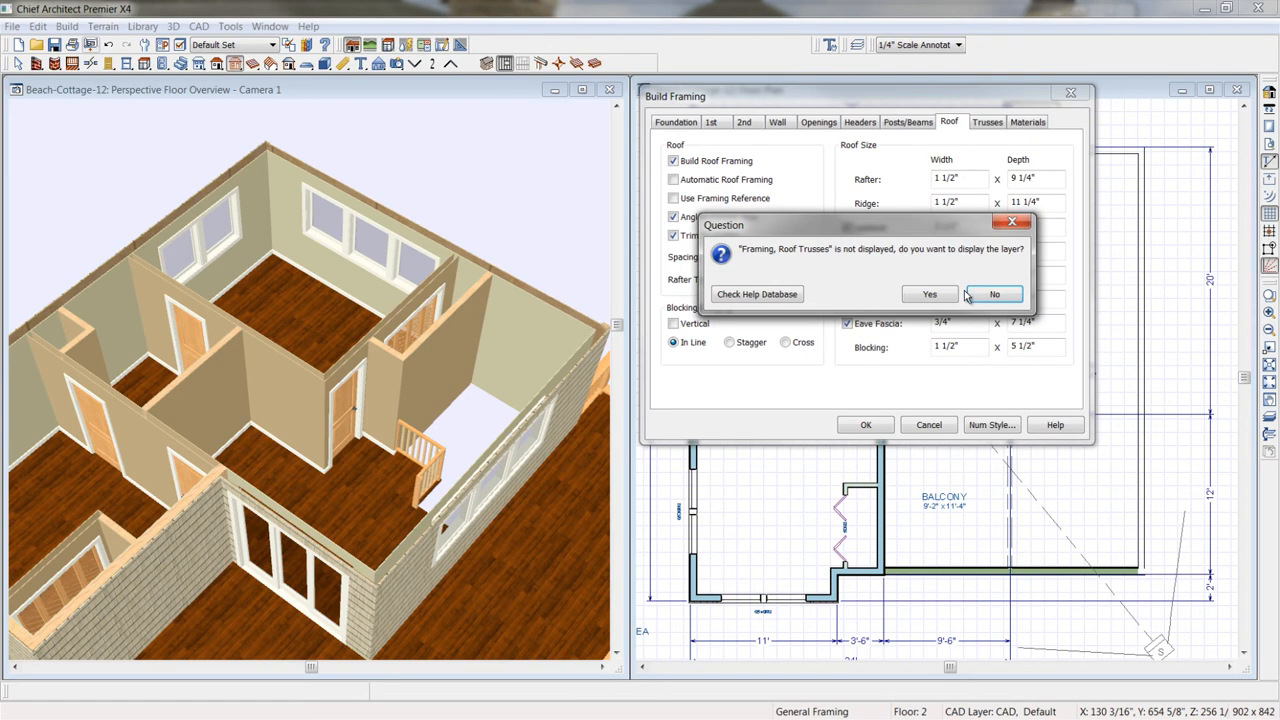
pyautogui.click(978, 296)
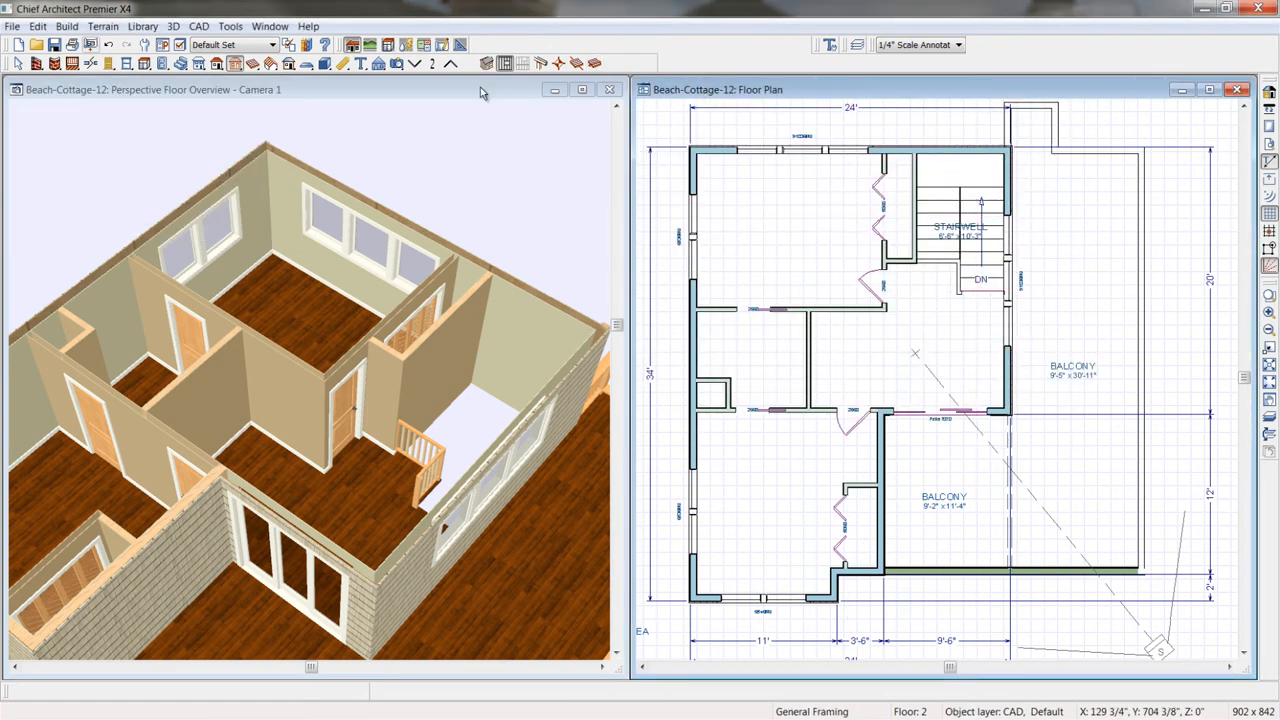
# Step: Create a framing overview of the whole house and maximize its view
pyautogui.click(397, 63)
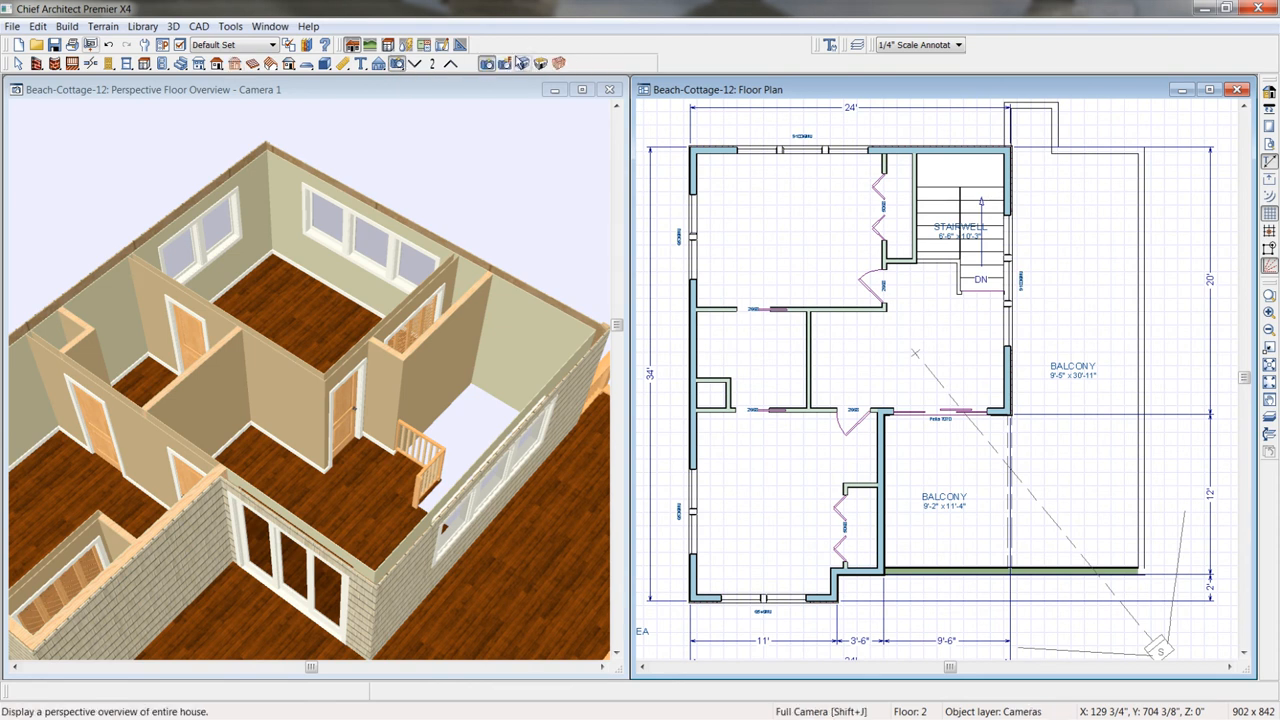
pyautogui.click(558, 64)
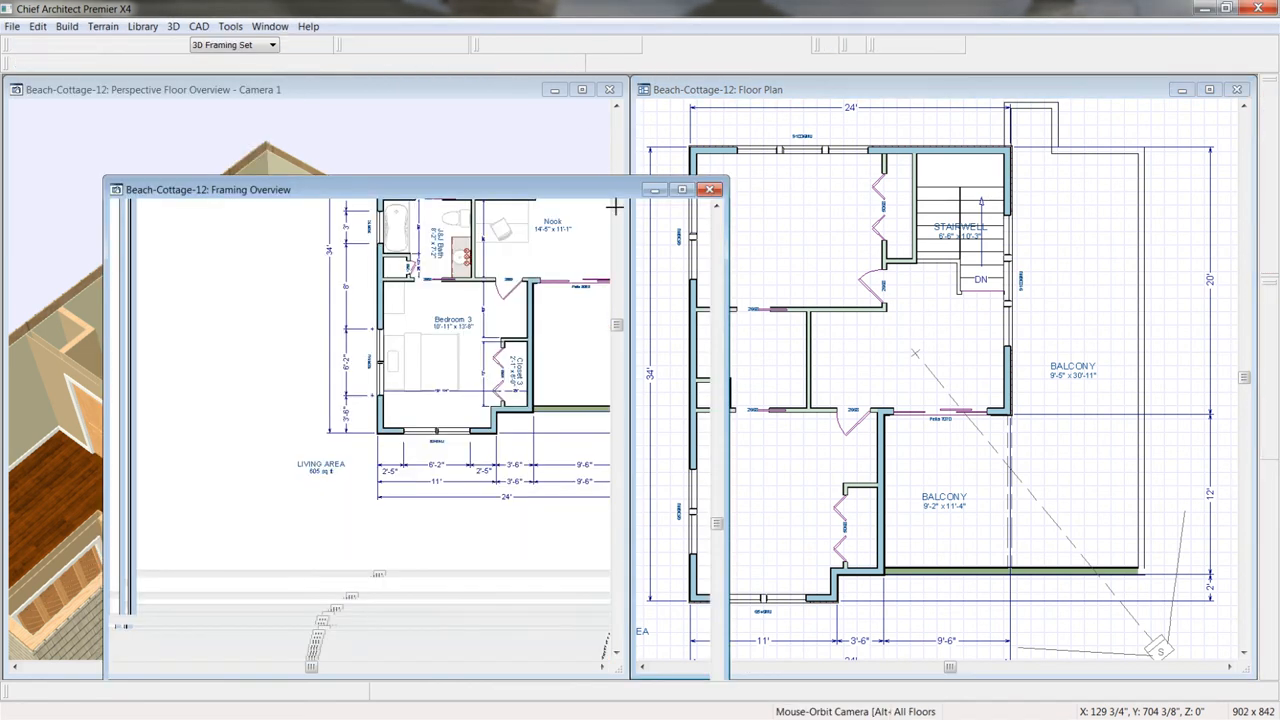
pyautogui.click(682, 189)
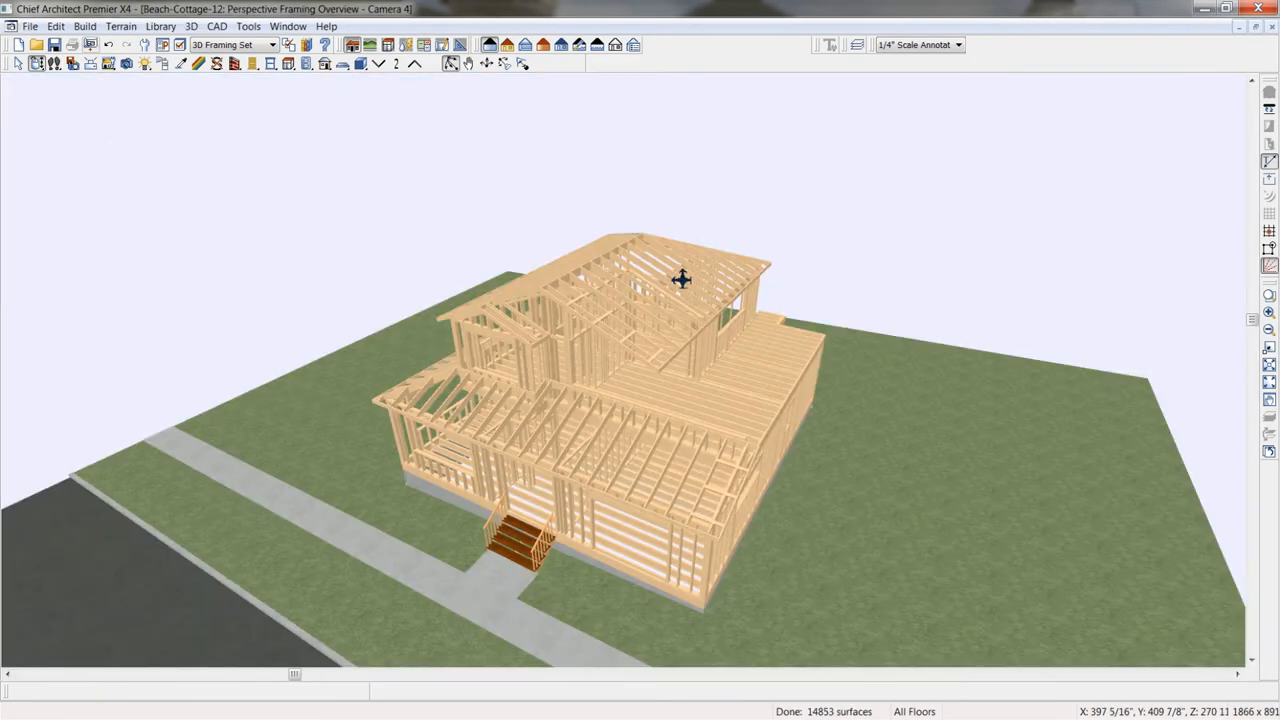
# Step: Examine the house framing from several angles using the vector and glass house rendering techniques
pyautogui.moveTo(715, 383); pyautogui.dragTo(886, 386)
pyautogui.scroll(5, 709, 322)
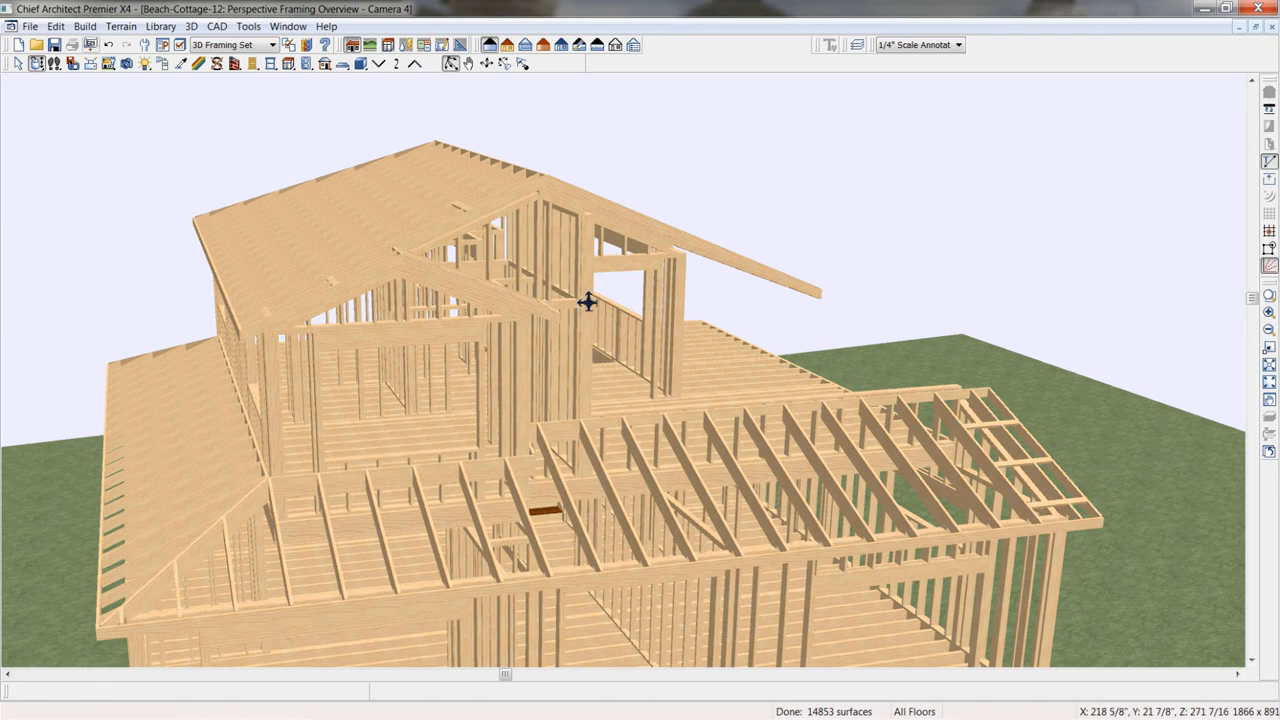
pyautogui.moveTo(589, 297); pyautogui.dragTo(588, 300)
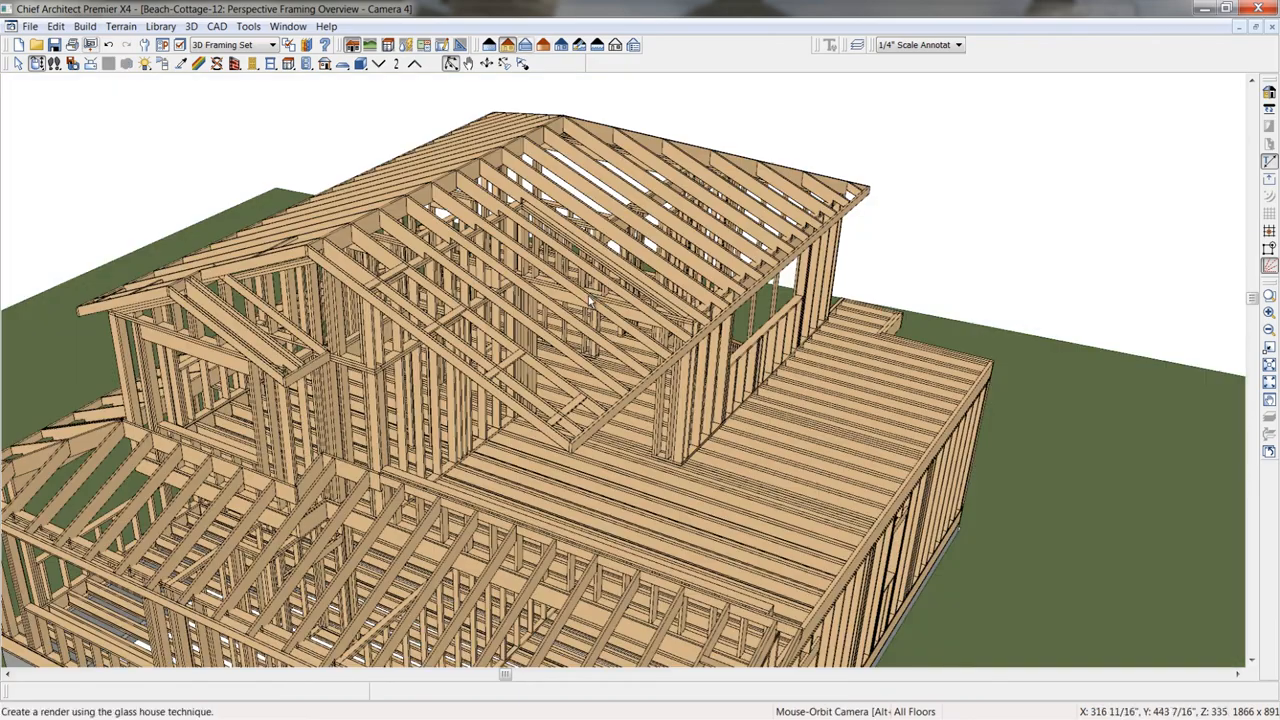
pyautogui.moveTo(589, 297); pyautogui.dragTo(588, 296)
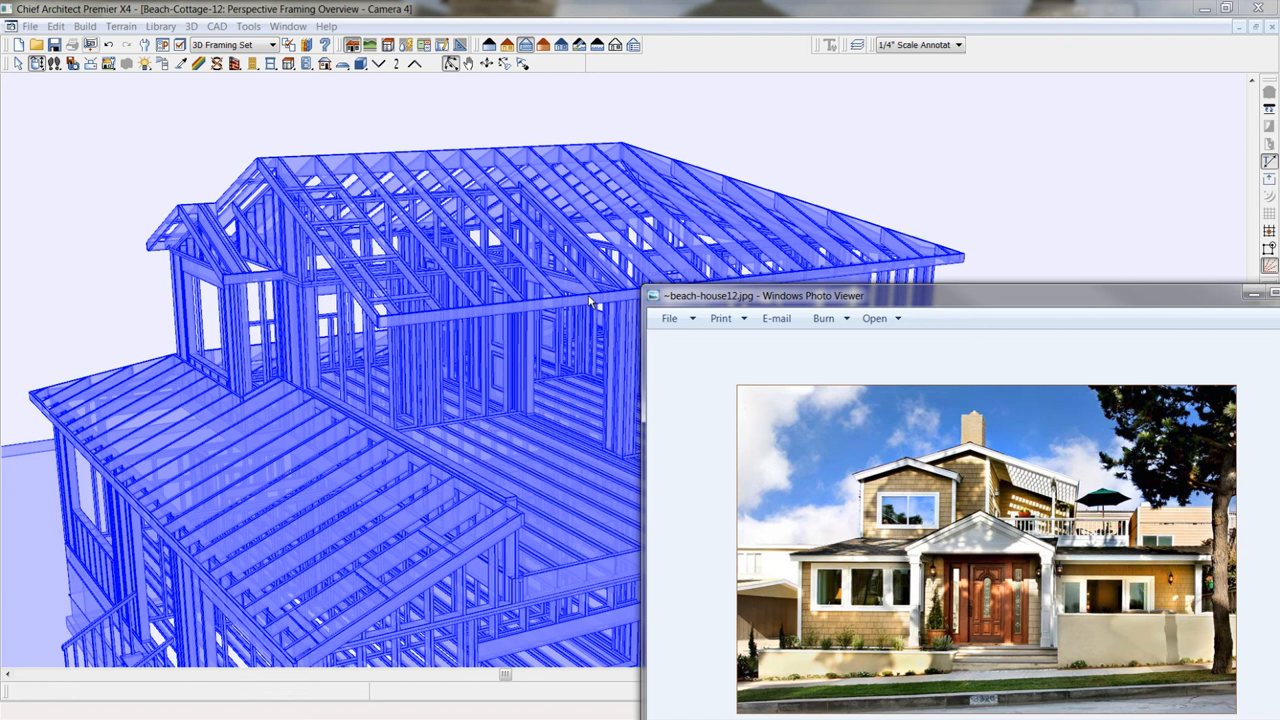
pyautogui.click(590, 302)
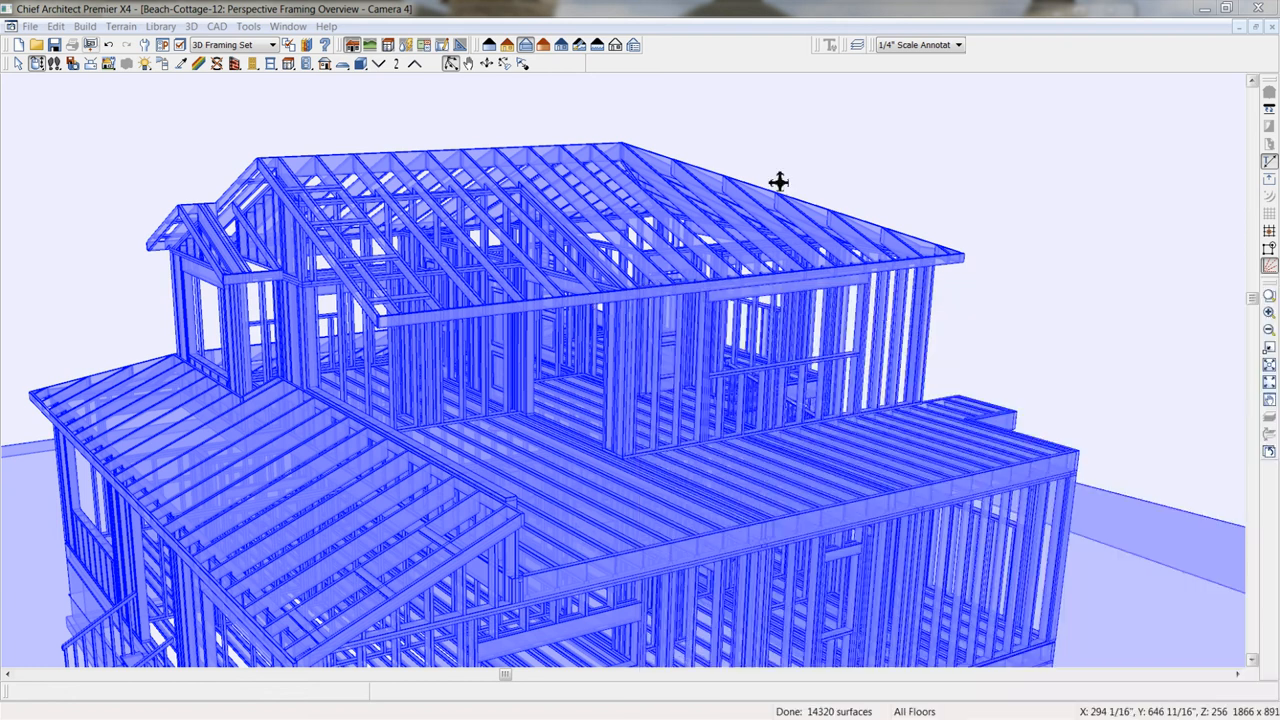
# Step: Close the framing overview and create a full perspective overview of the house, viewed from the balcony side
pyautogui.click(1270, 28)
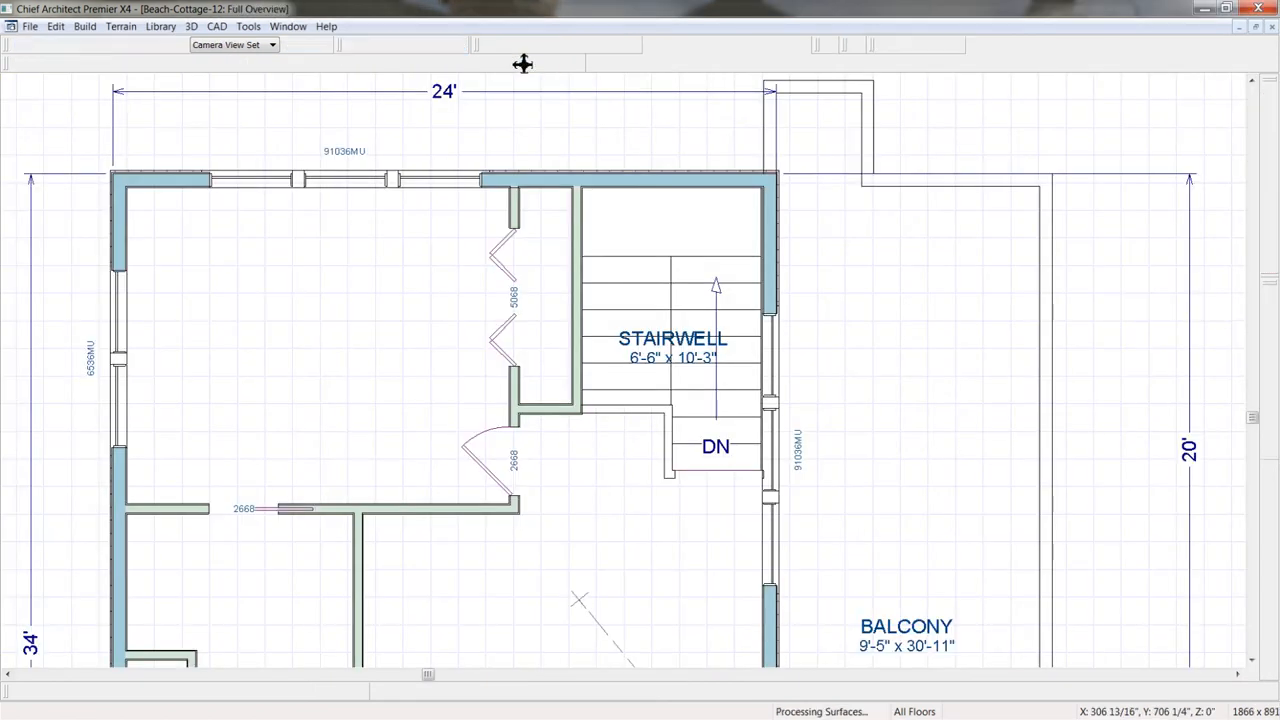
pyautogui.click(522, 64)
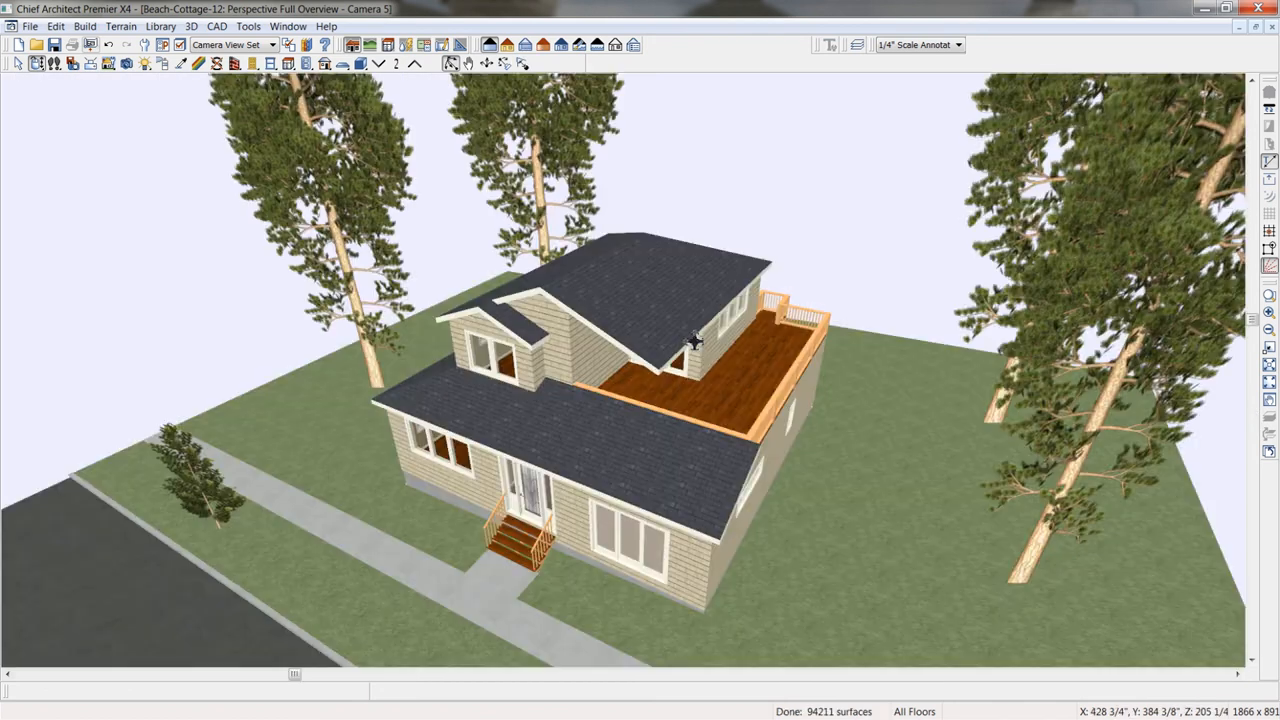
pyautogui.moveTo(709, 362); pyautogui.dragTo(608, 323)
pyautogui.scroll(3, 677, 347)
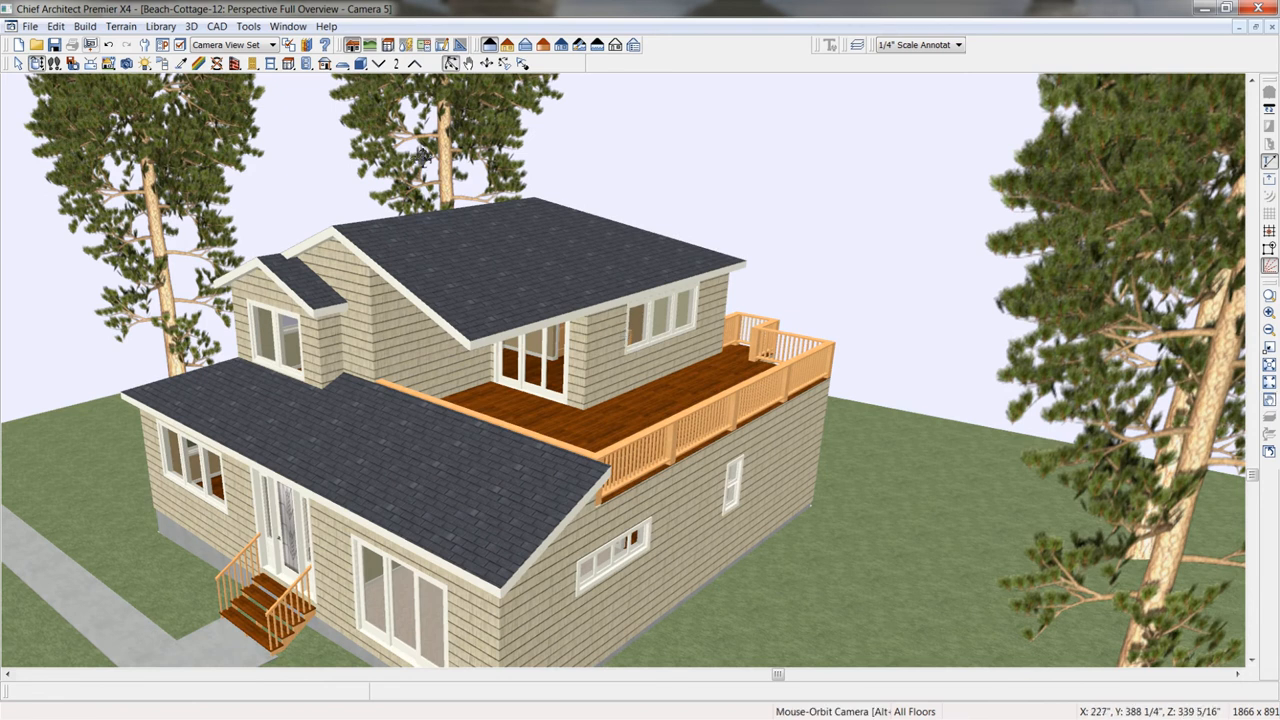
# Step: Review the roof and framing layers in the Camera View Set's layer display options
pyautogui.click(178, 47)
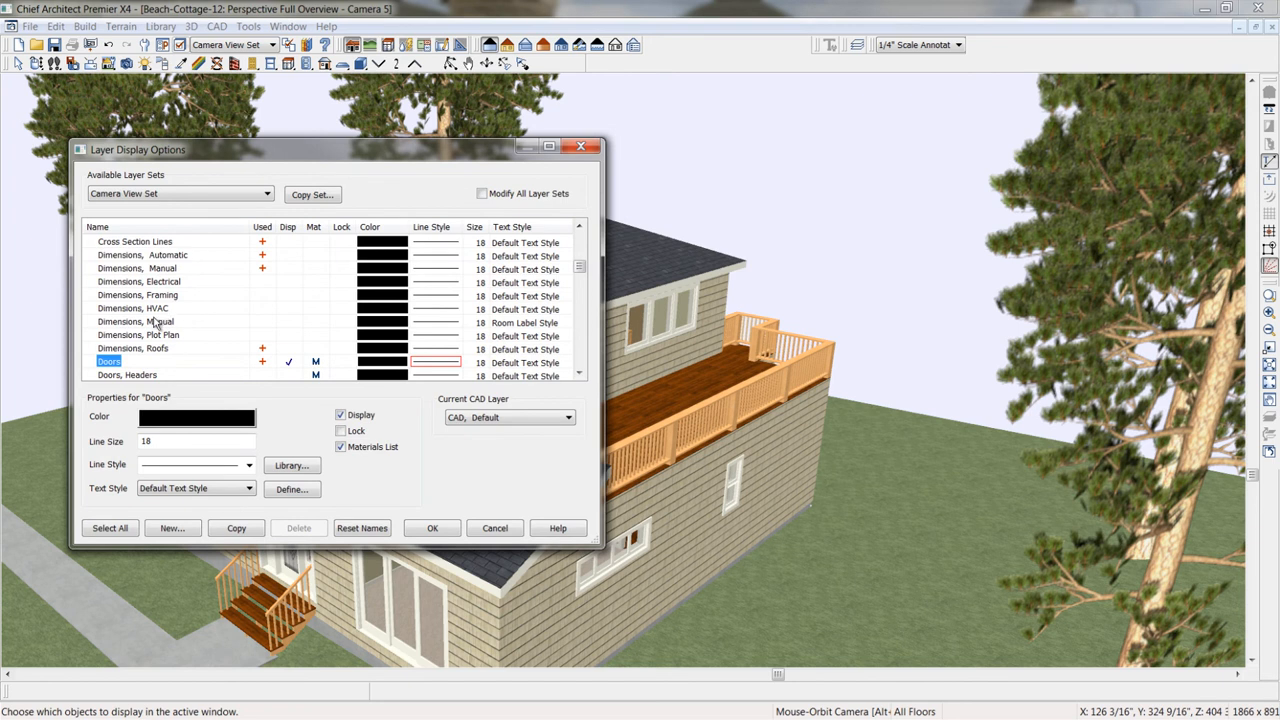
pyautogui.press('r')
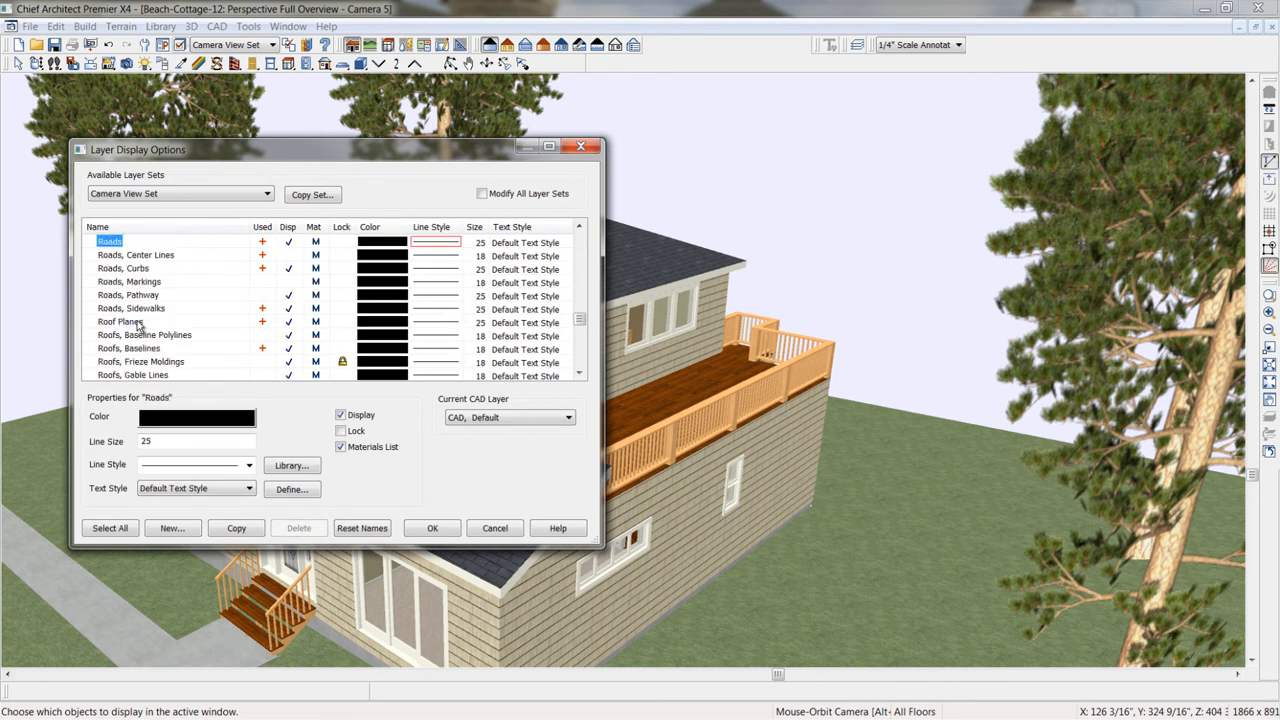
pyautogui.click(133, 348)
pyautogui.press('f')
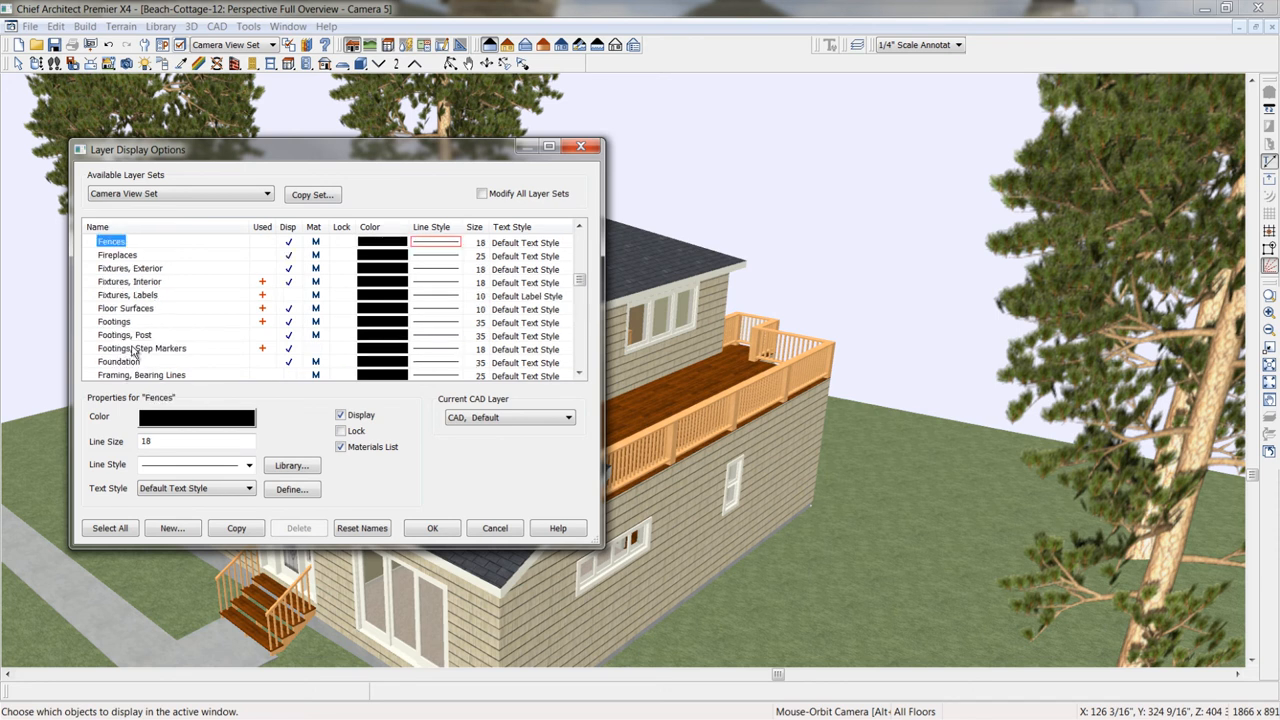
pyautogui.scroll(-3, 133, 348)
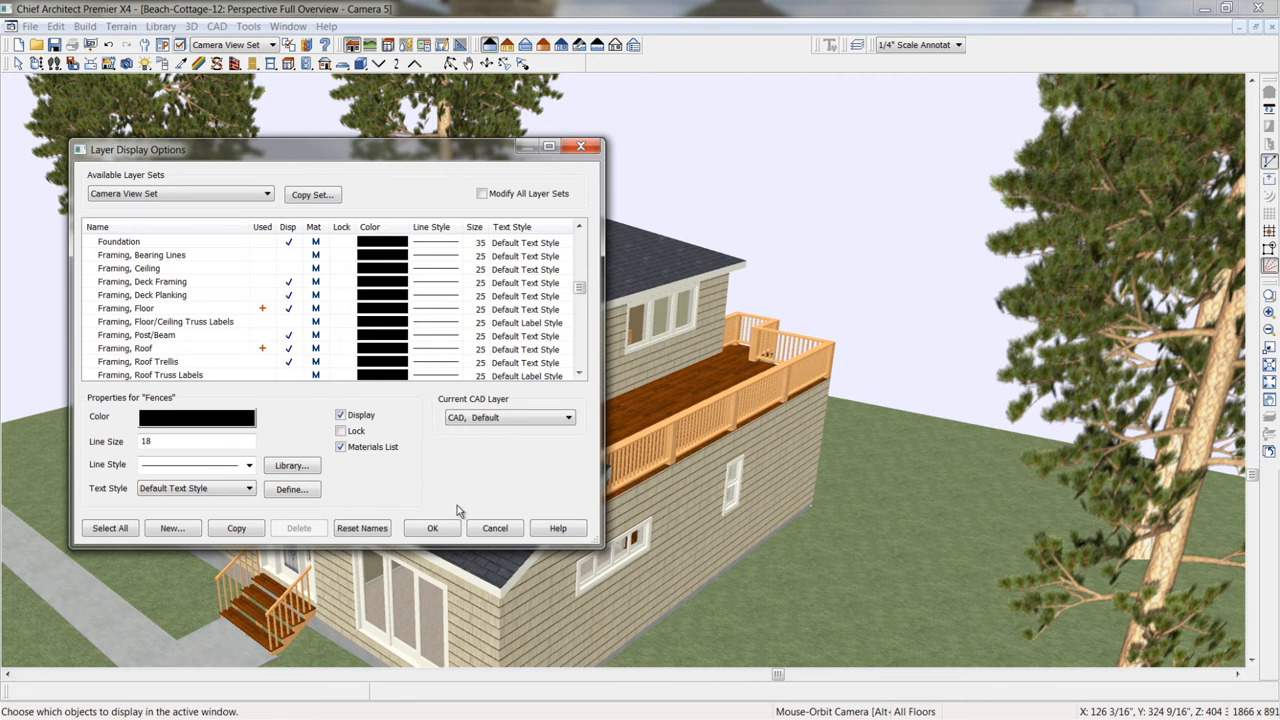
pyautogui.click(438, 530)
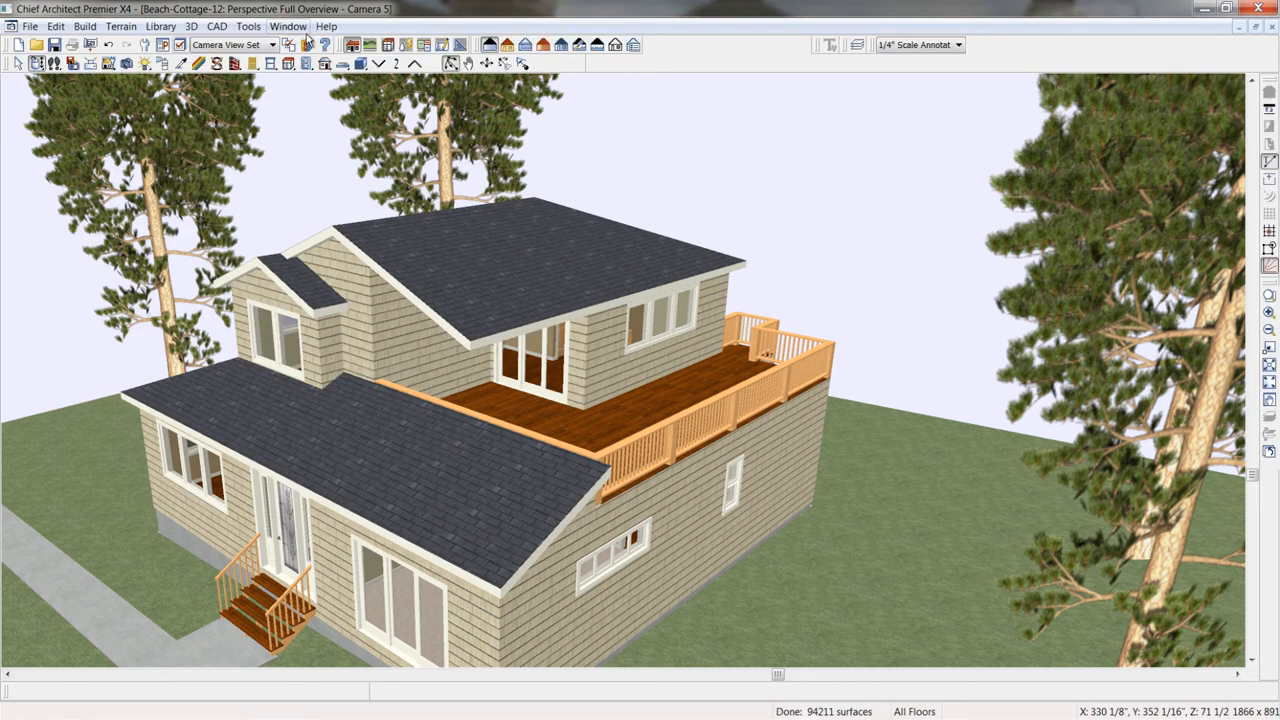
# Step: Render the full house overview with the glass house technique
pyautogui.click(525, 44)
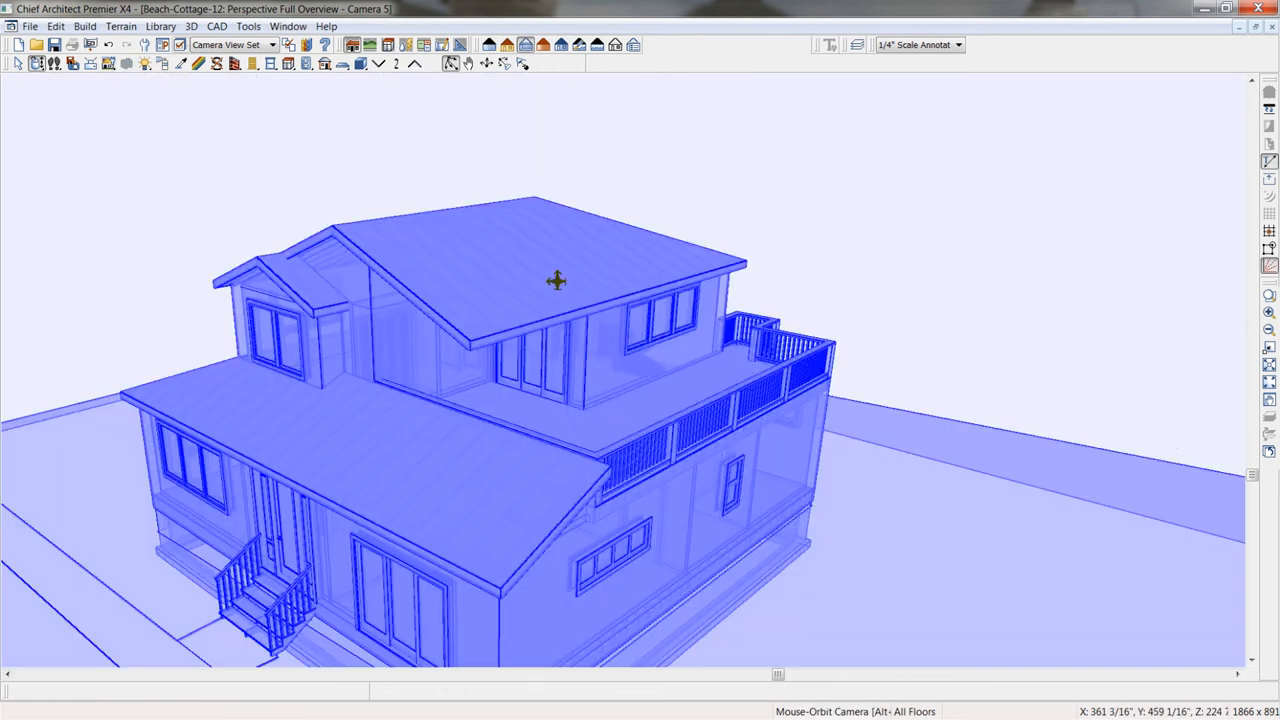
pyautogui.moveTo(554, 269)
pyautogui.mouseDown()
pyautogui.moveTo(543, 289)
pyautogui.moveTo(529, 277)
pyautogui.moveTo(543, 289)
pyautogui.mouseUp()
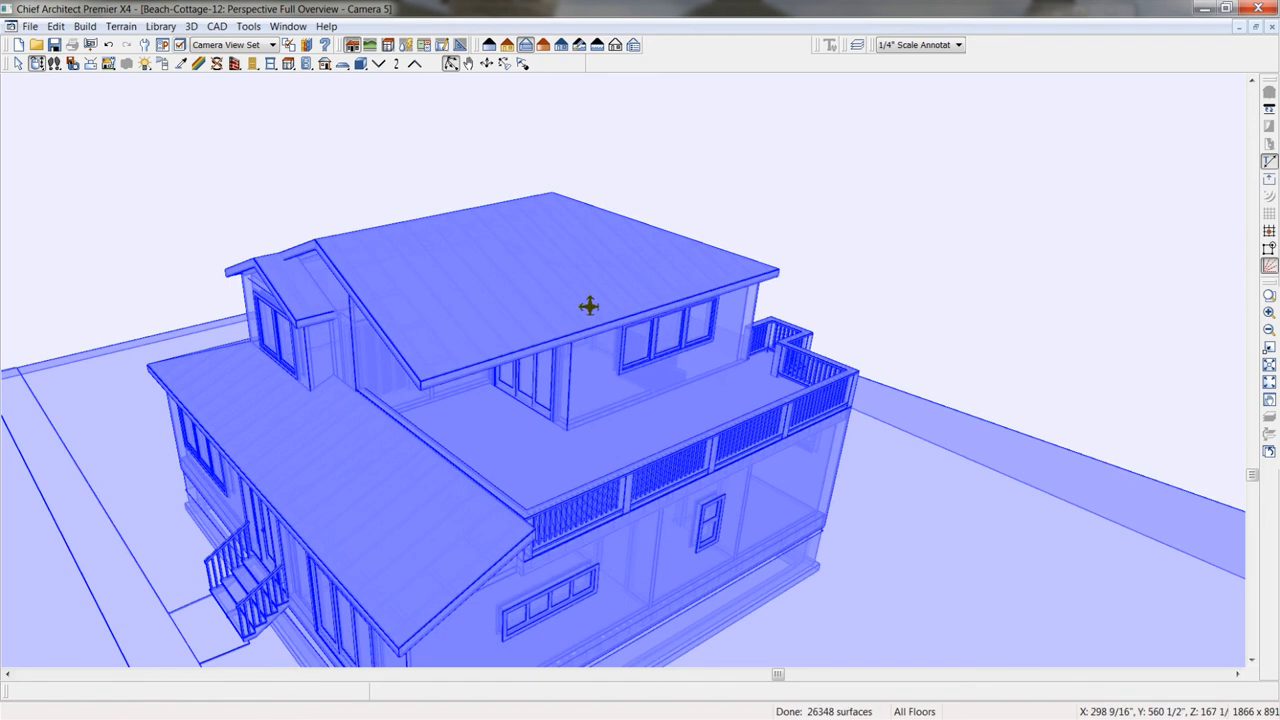
# Step: Close the floor overview camera and tile the full overview beside the floor plan, making the plan active
pyautogui.press('F7')
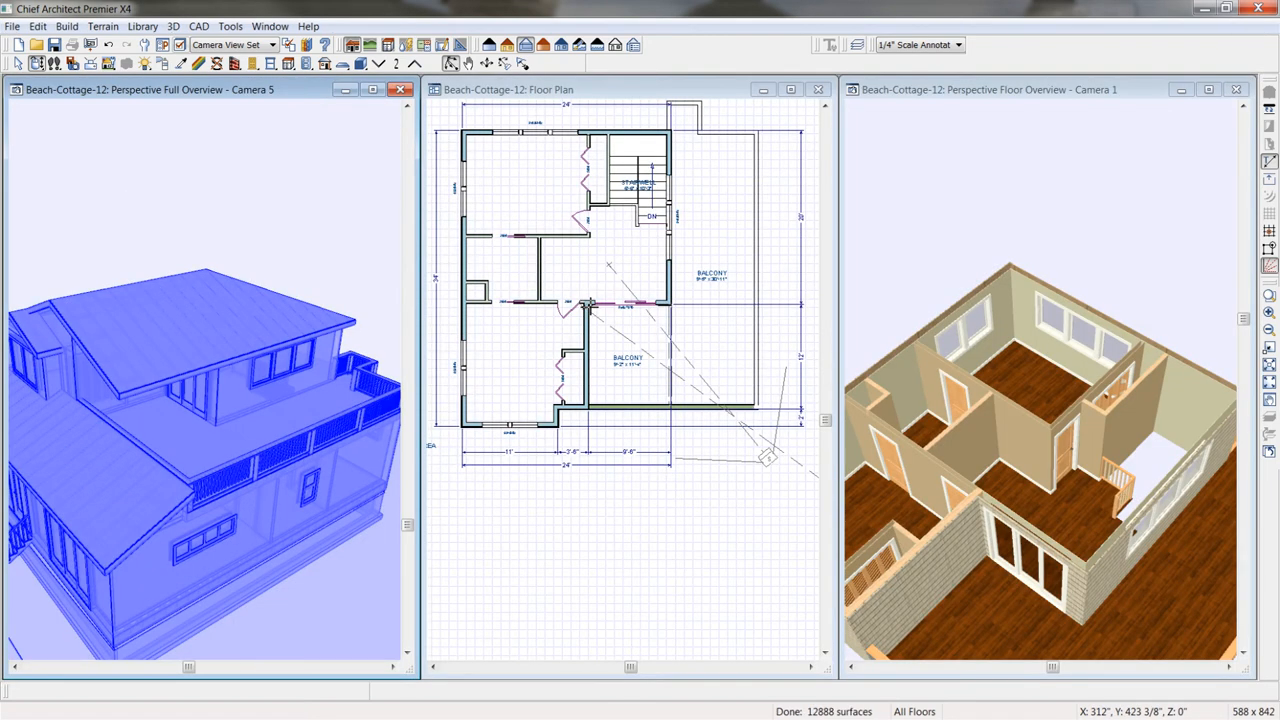
pyautogui.click(1236, 89)
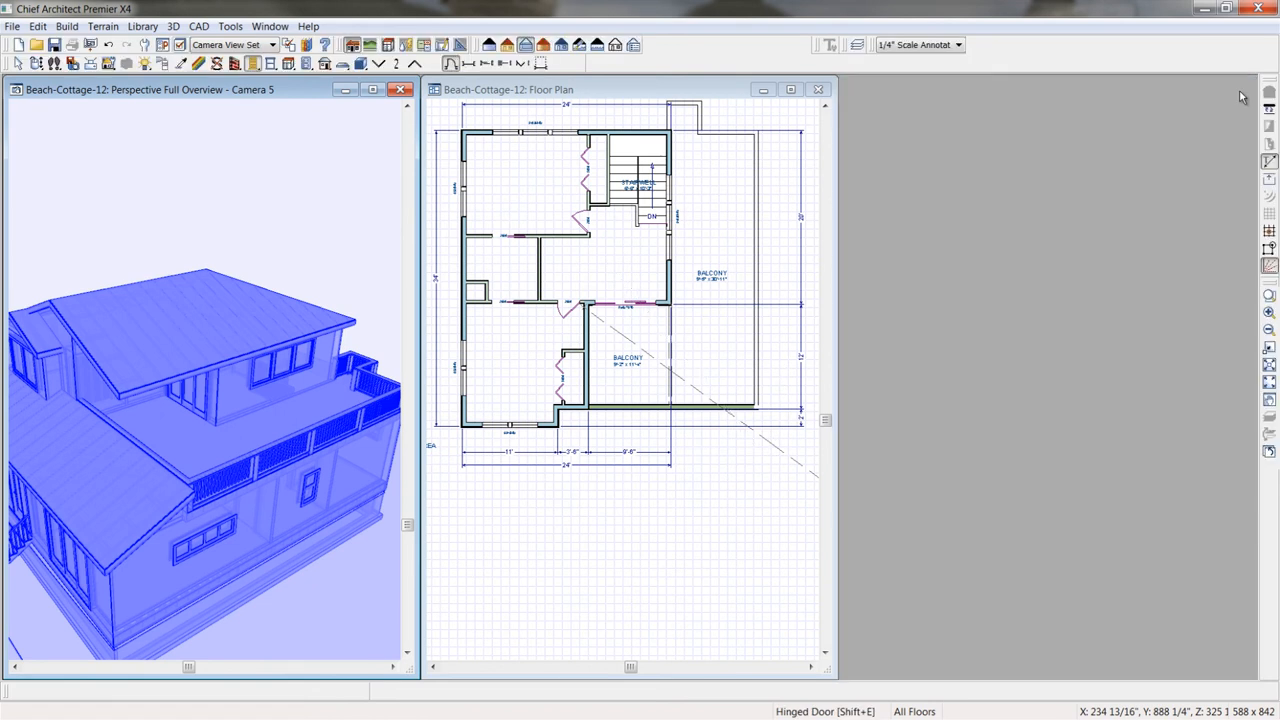
pyautogui.press('F7')
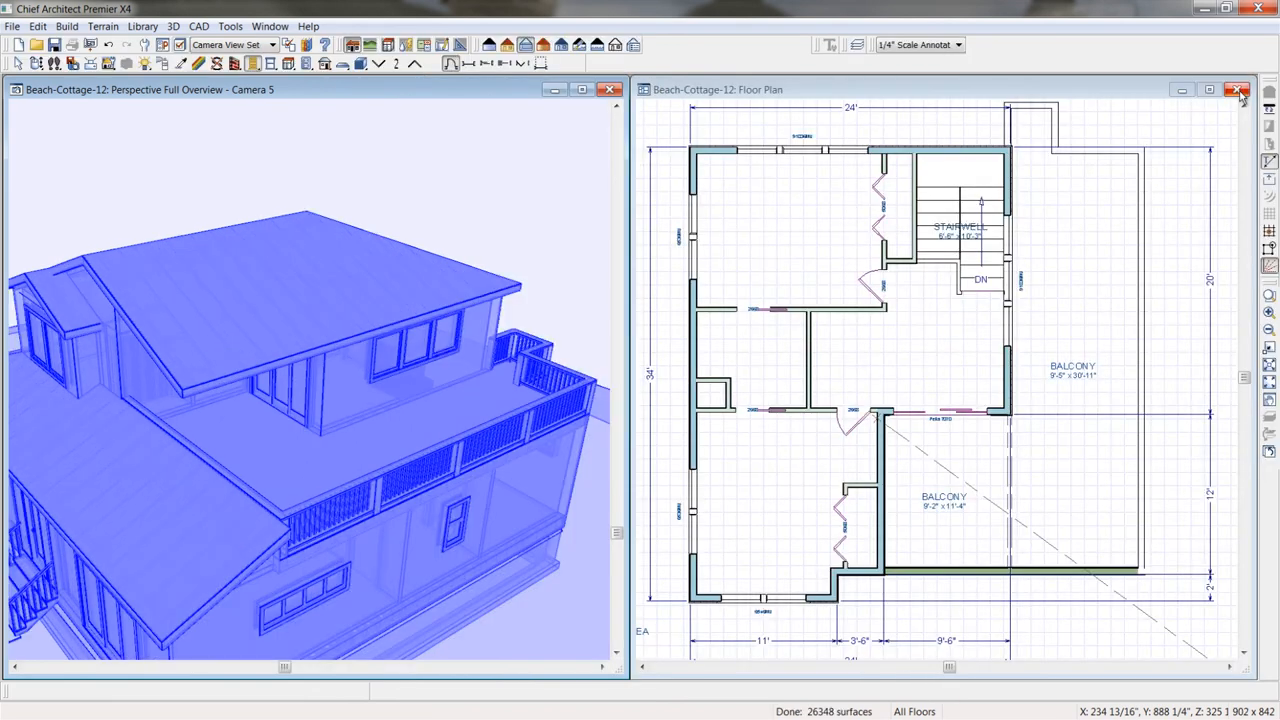
pyautogui.click(872, 104)
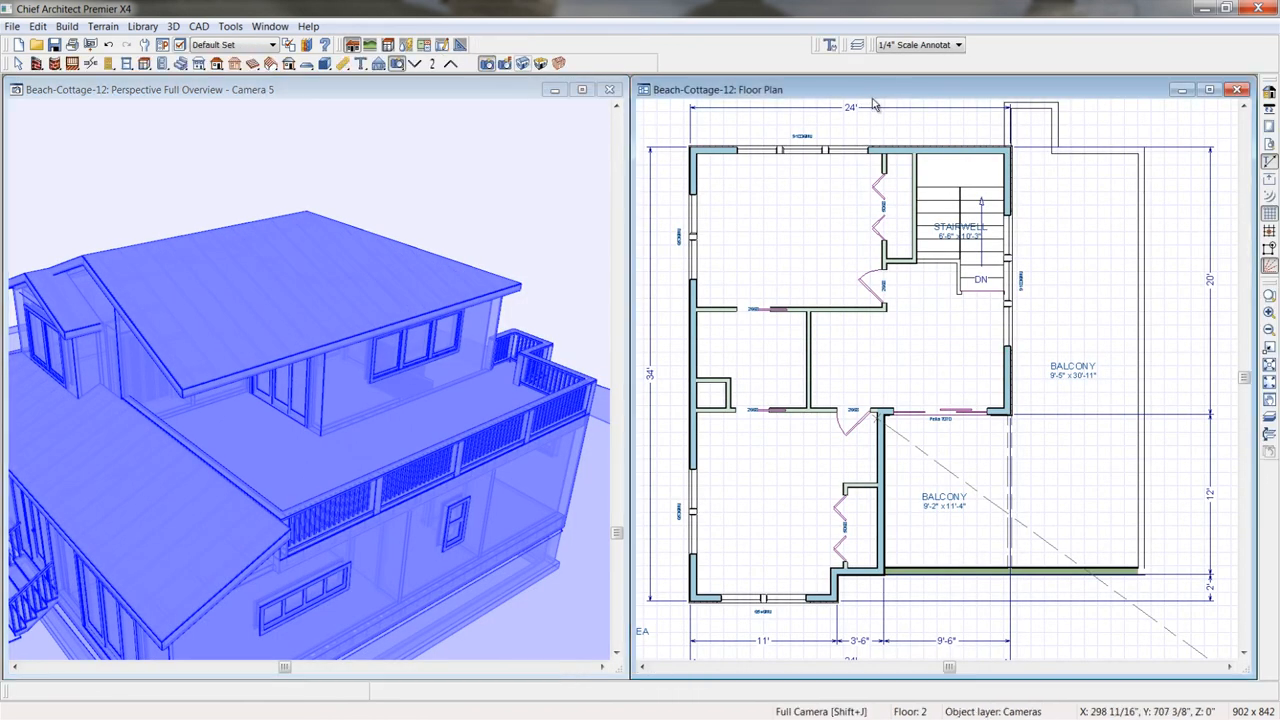
pyautogui.click(180, 44)
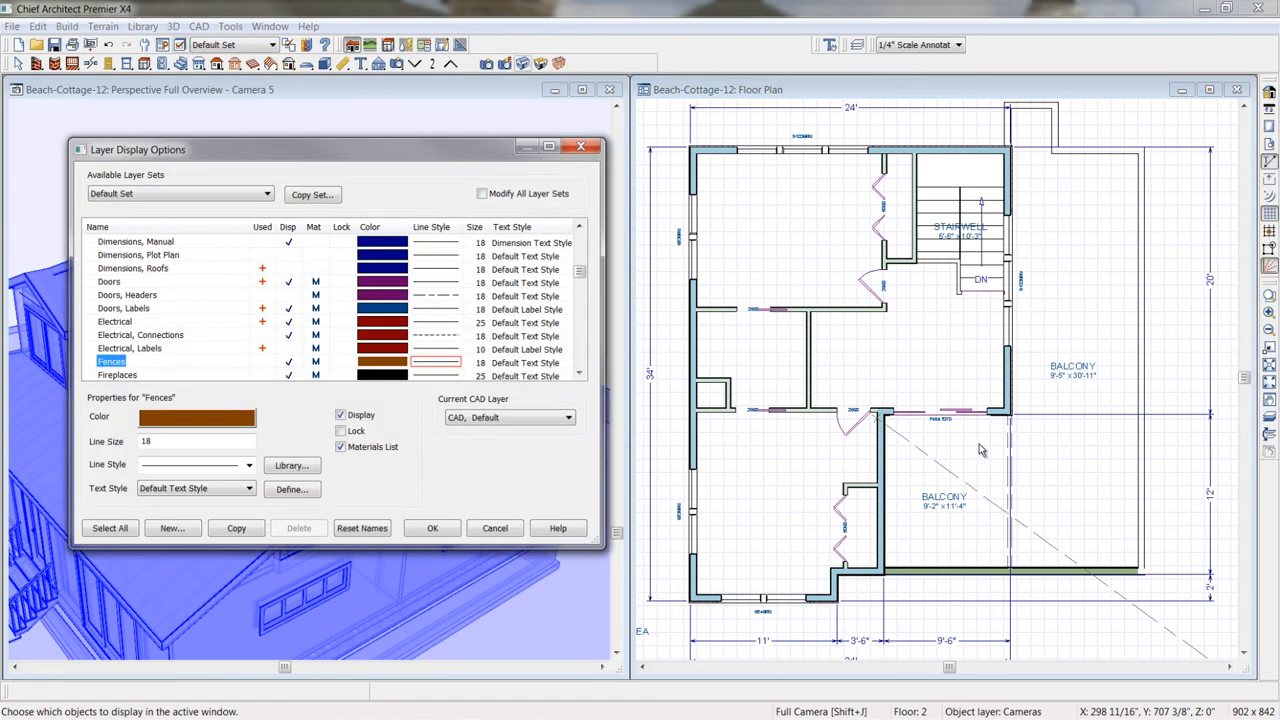
pyautogui.click(148, 337)
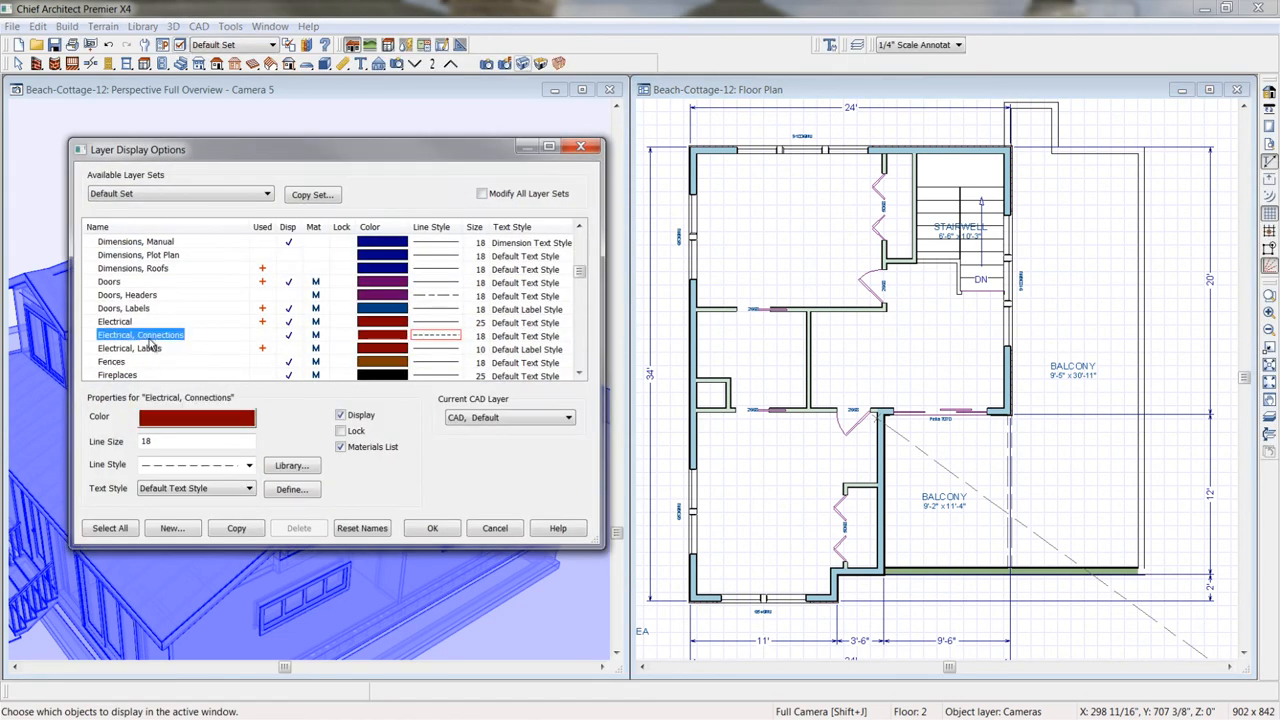
pyautogui.press('Down')
pyautogui.press('Down')
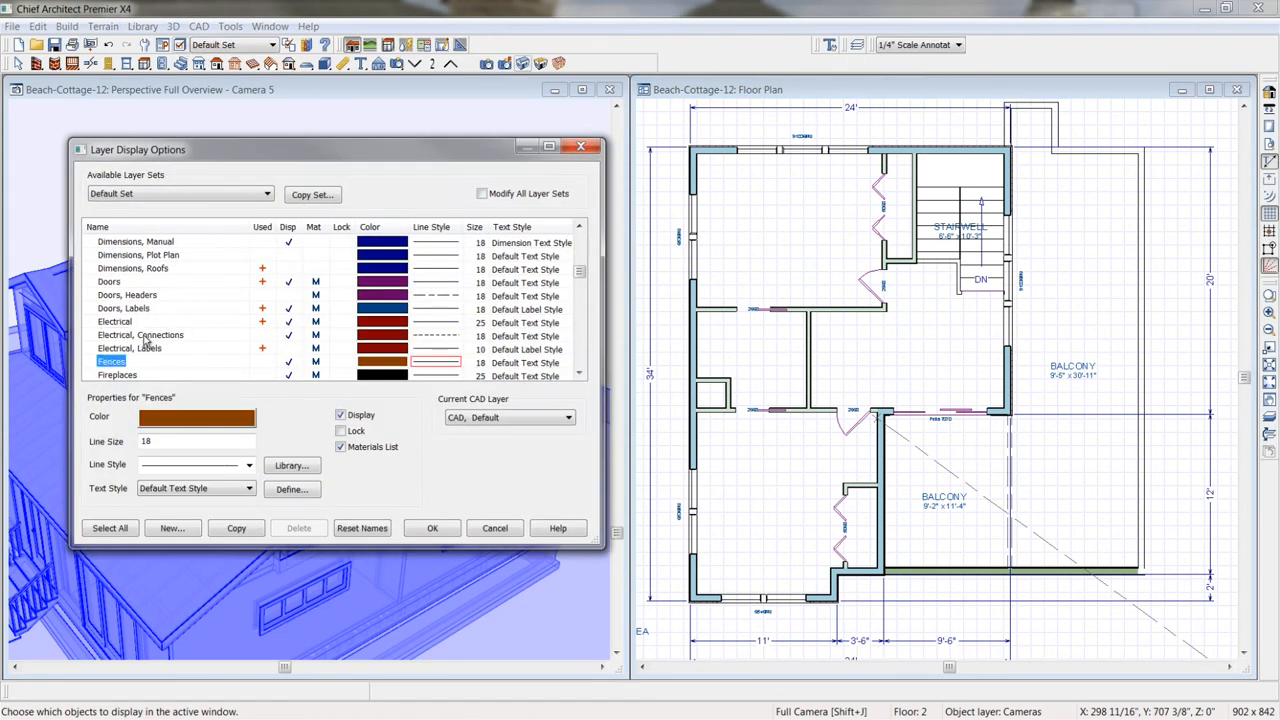
pyautogui.click(580, 147)
# Step: Switch the floor plan's active layer set to Roof Plan Set
pyautogui.click(273, 45)
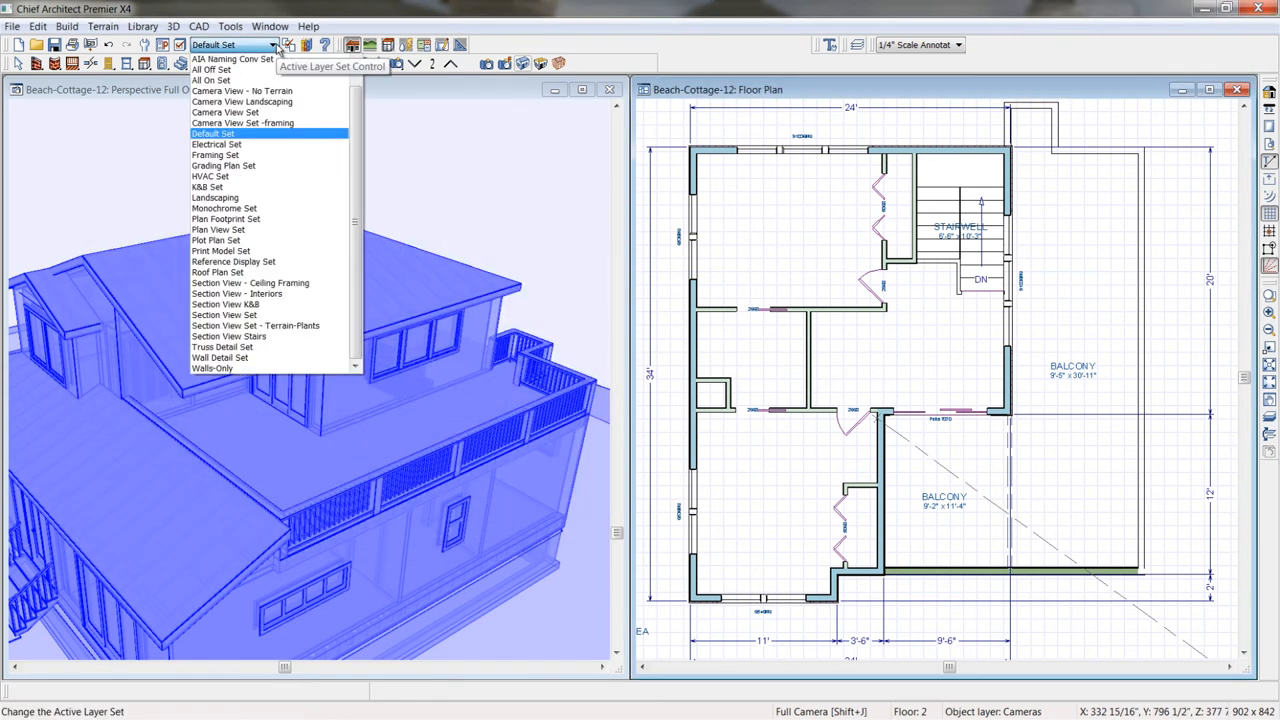
pyautogui.click(260, 274)
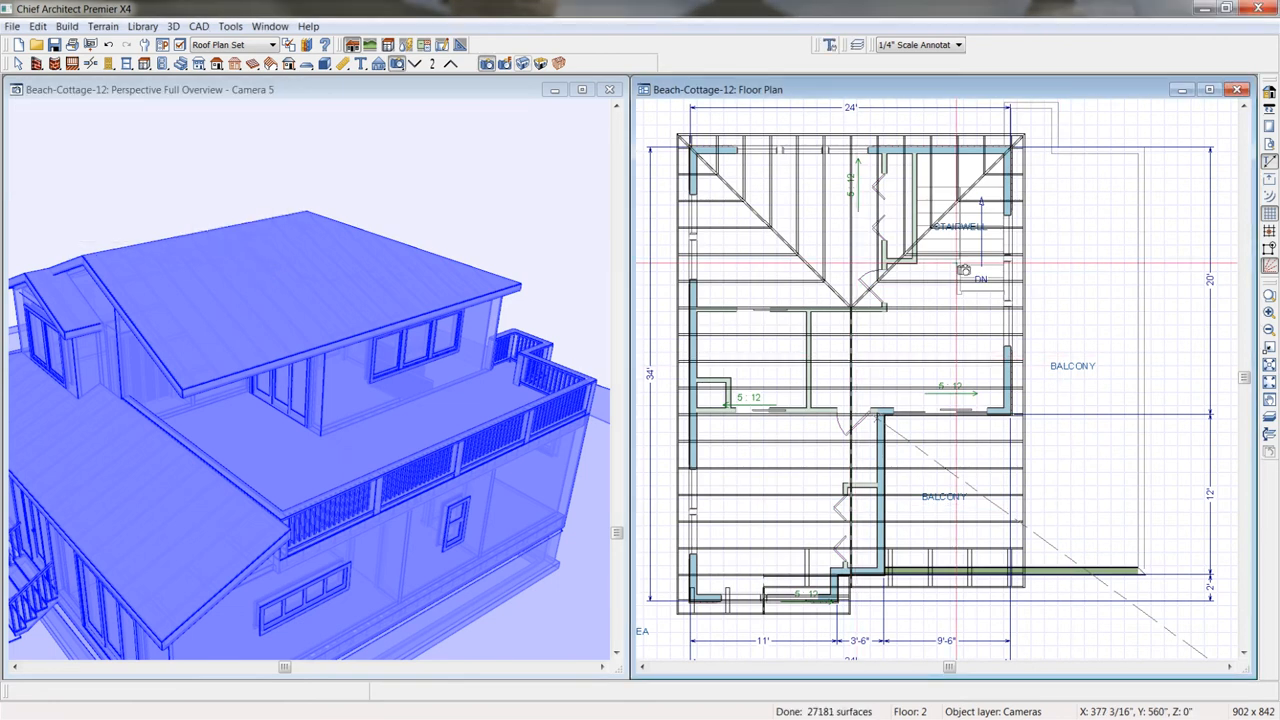
# Step: Select the roof plane over the balcony, and review the Build Roof settings before cancelling out of them
pyautogui.scroll(-3, 975, 340)
pyautogui.press('space')
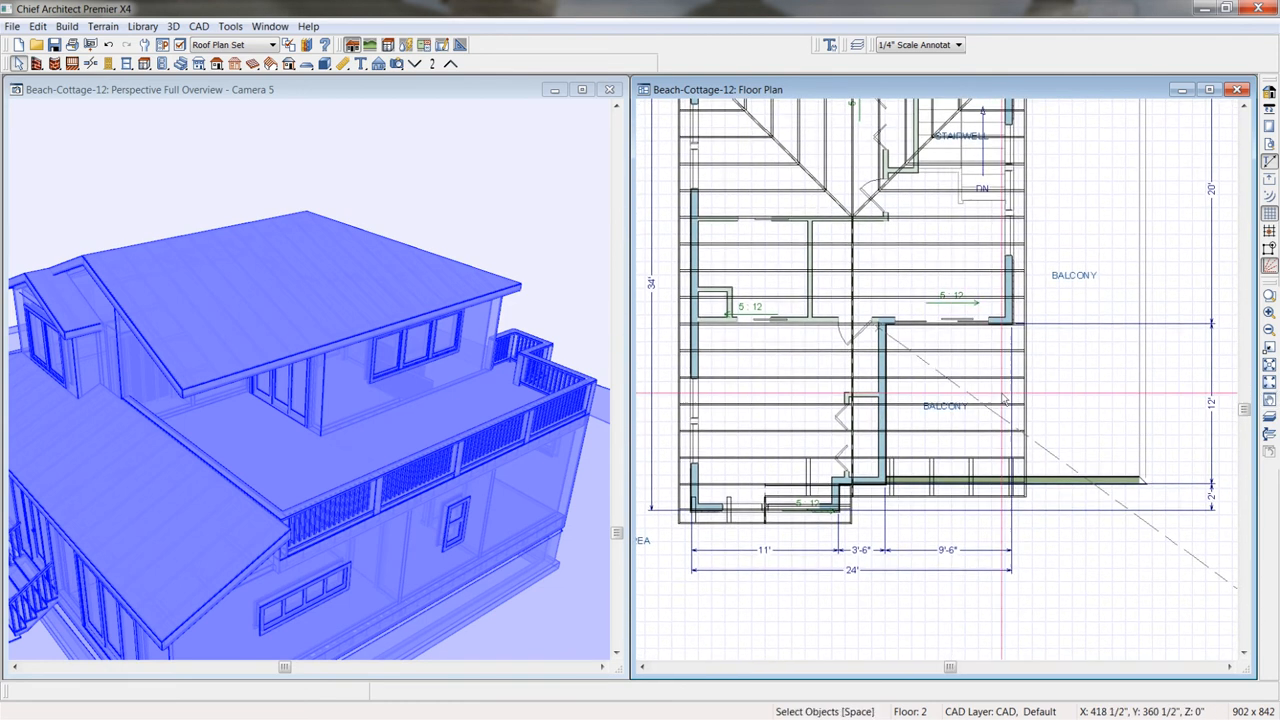
pyautogui.click(1025, 384)
pyautogui.press('Tab')
pyautogui.press('Tab')
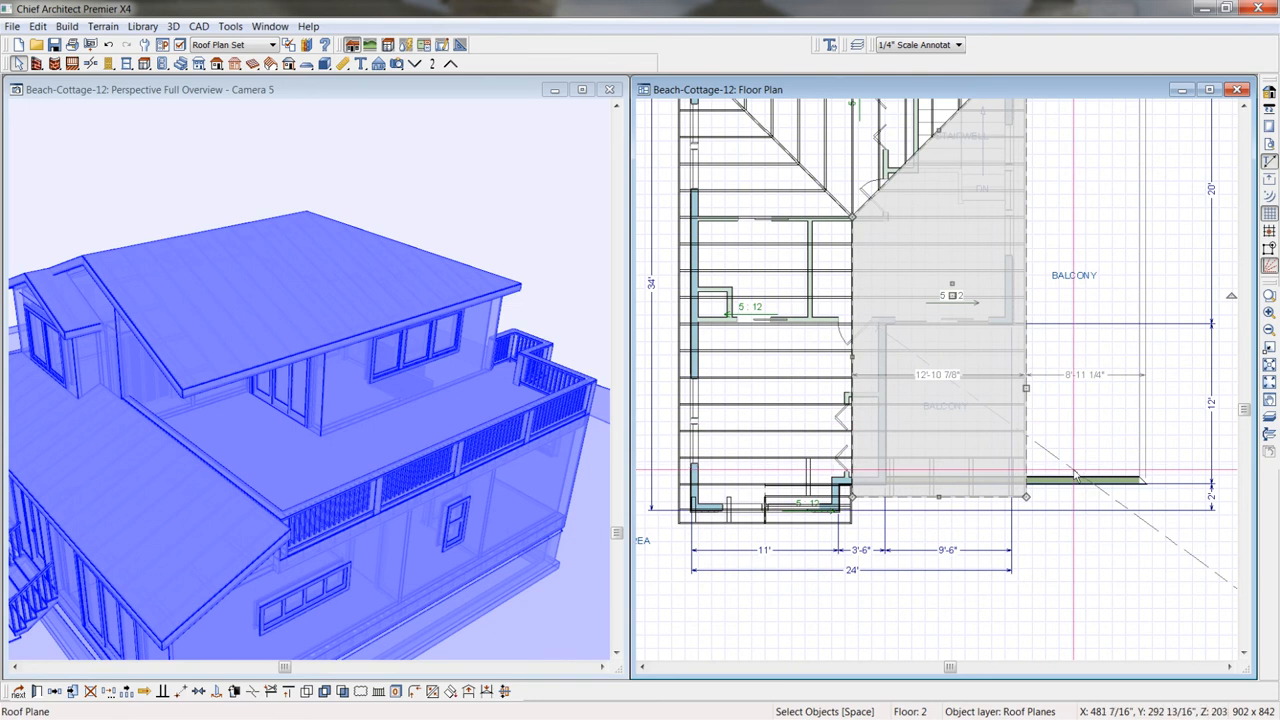
pyautogui.press('r')
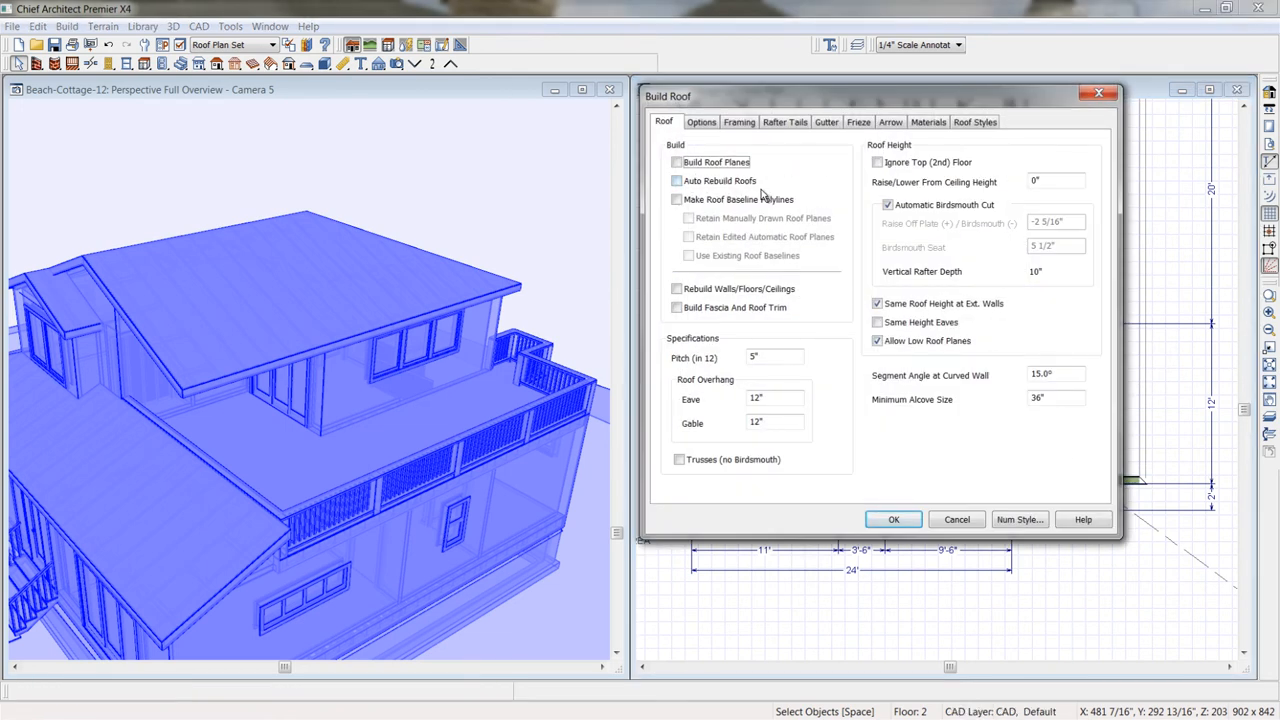
pyautogui.click(955, 520)
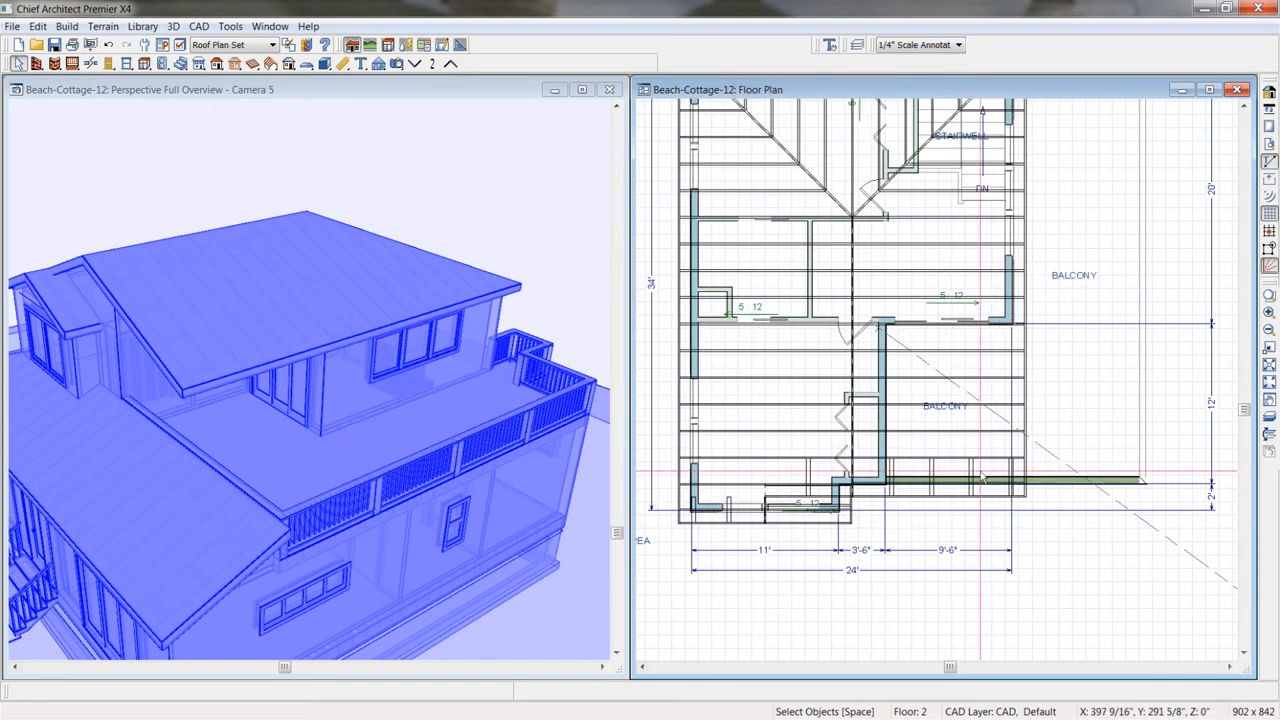
# Step: Delete the short lookout framing members along the roof overhang at the balcony railing
pyautogui.moveTo(991, 519); pyautogui.dragTo(979, 425, button='middle')
pyautogui.scroll(1, 979, 427)
pyautogui.scroll(1, 979, 457)
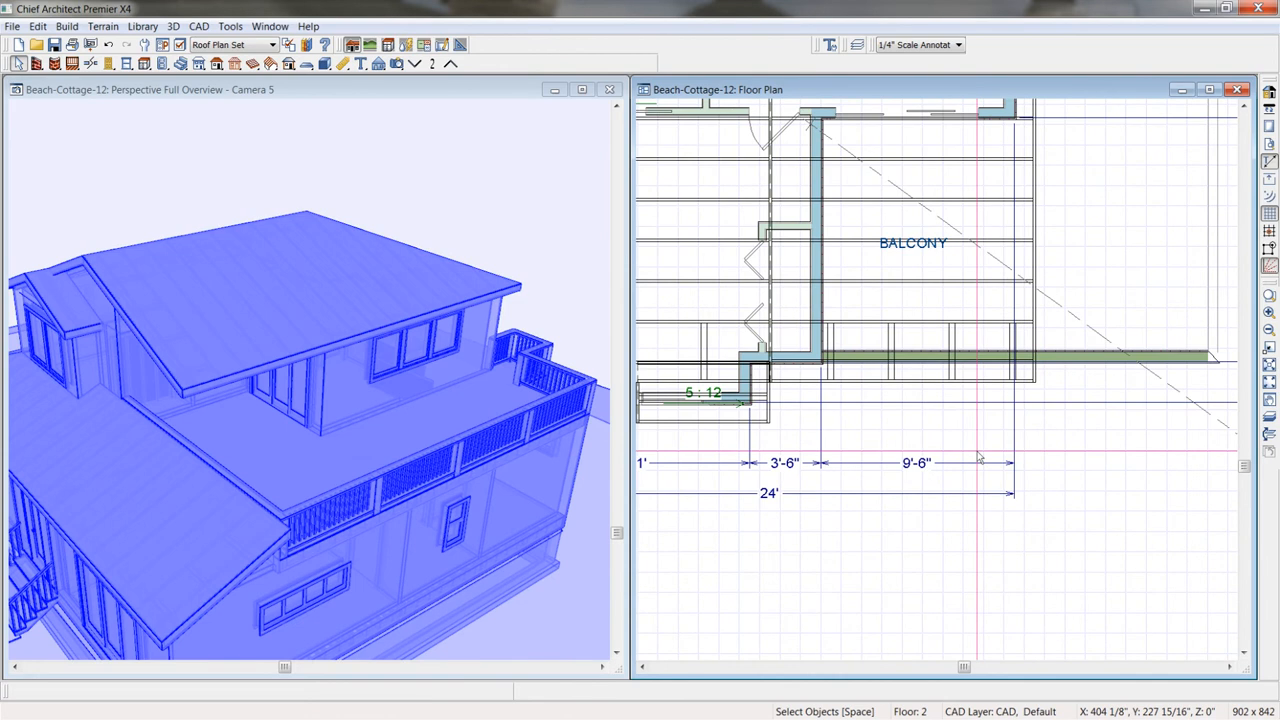
pyautogui.moveTo(975, 407); pyautogui.dragTo(973, 479, button='middle')
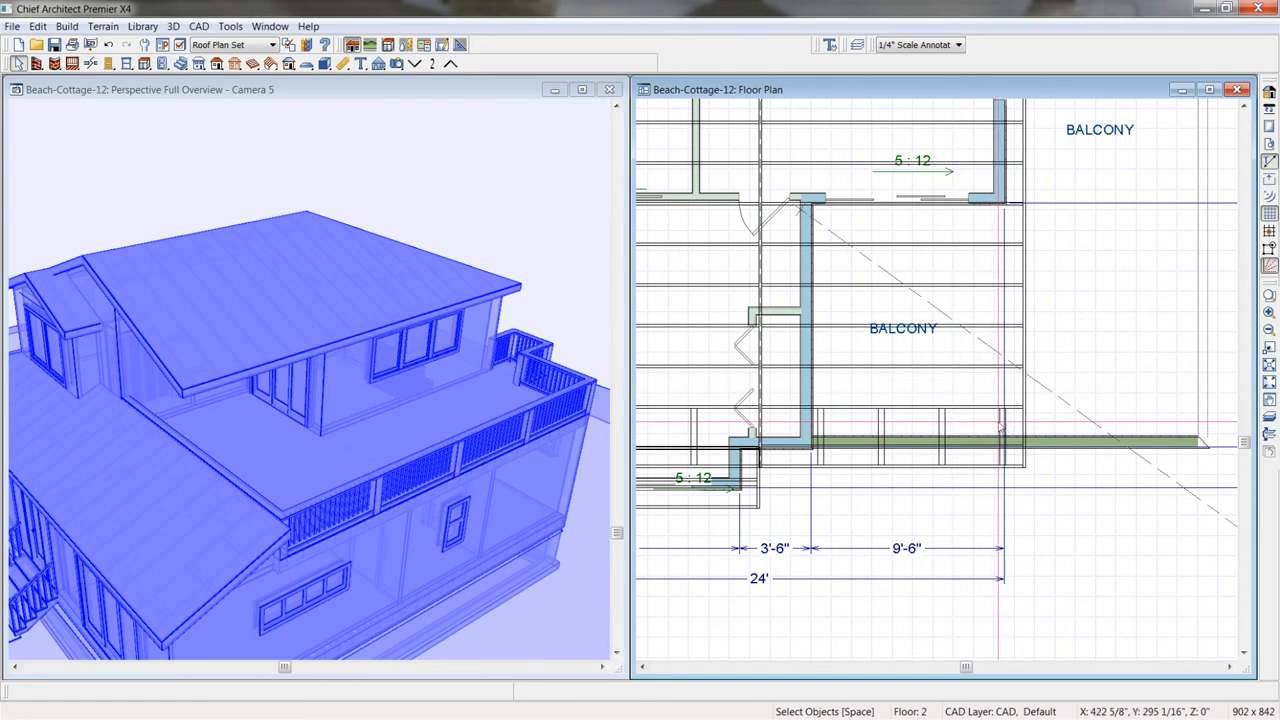
pyautogui.click(945, 430)
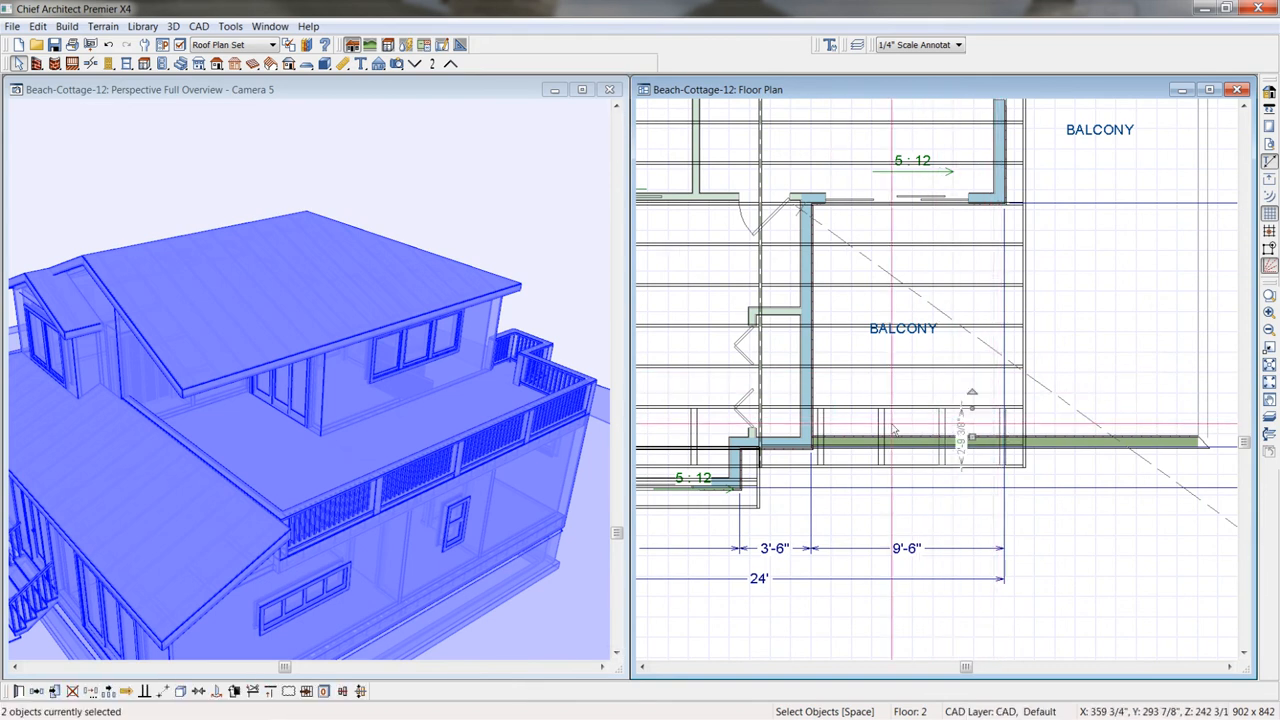
pyautogui.press('Delete')
pyautogui.click(824, 432)
pyautogui.press('Delete')
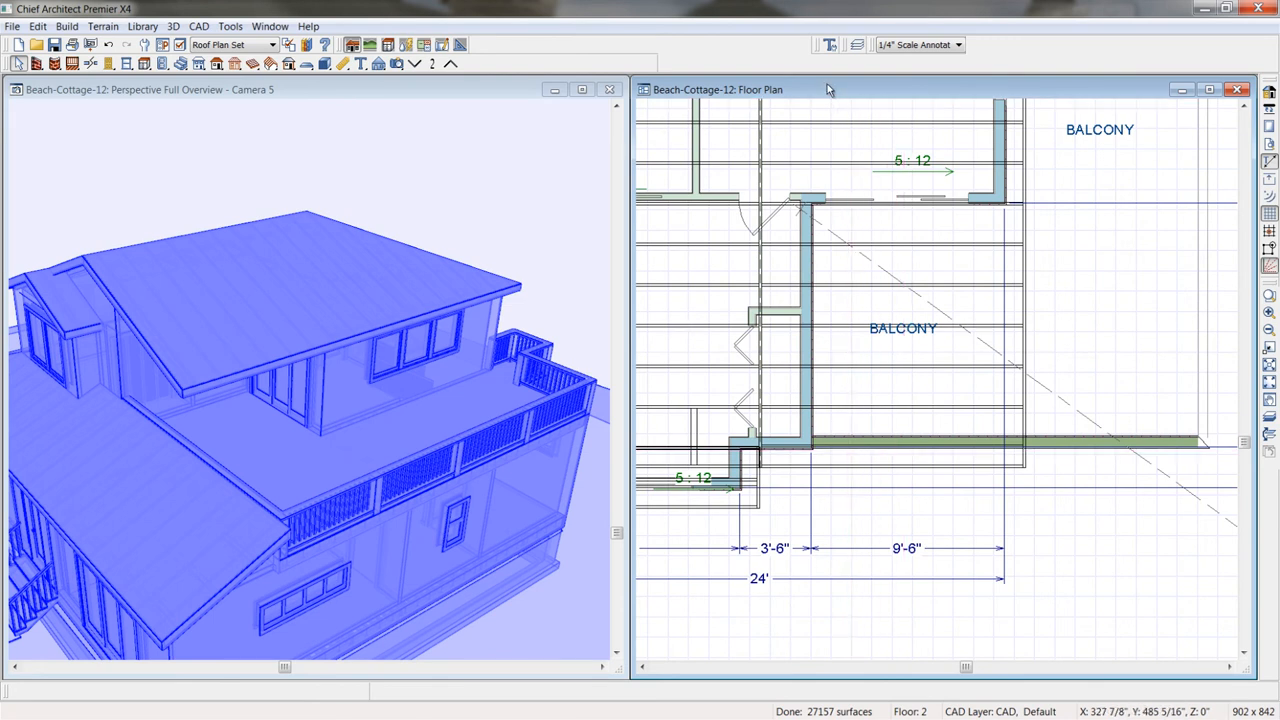
# Step: Draw one row of roof blocking across the rafters over the balcony, about 2'-7" from the balcony's side wall
pyautogui.click(236, 64)
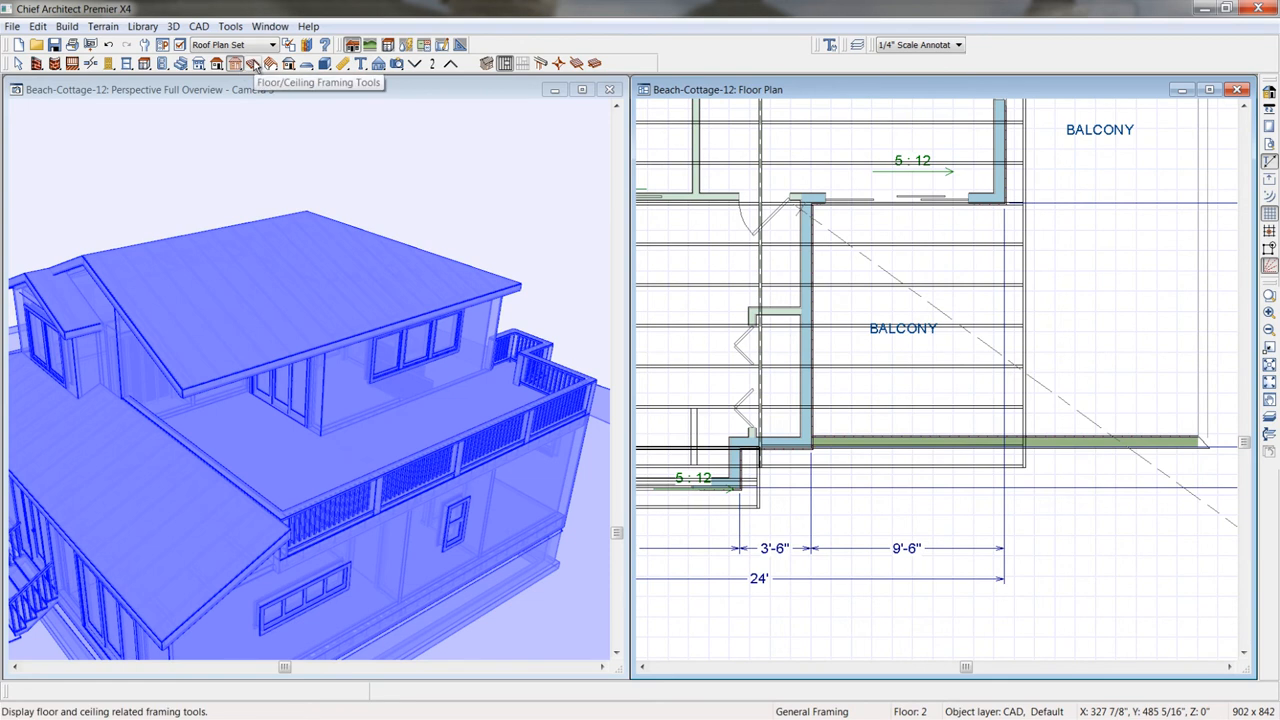
pyautogui.click(254, 64)
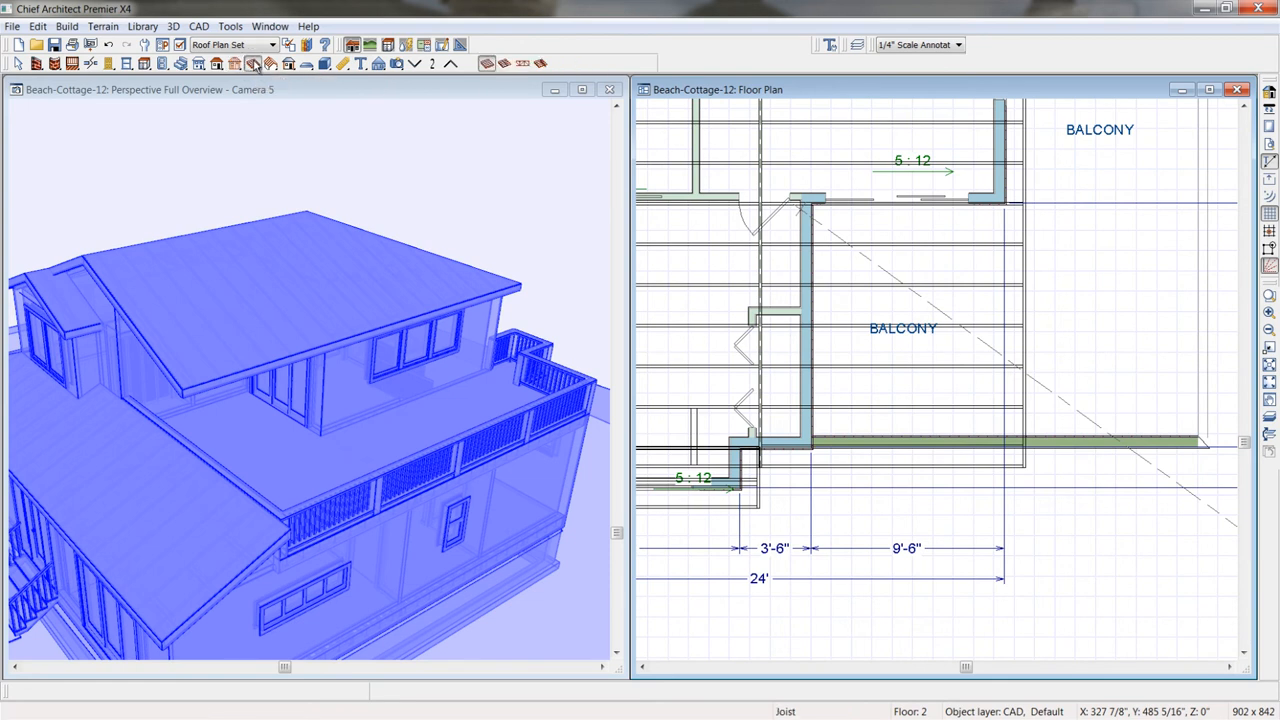
pyautogui.click(504, 64)
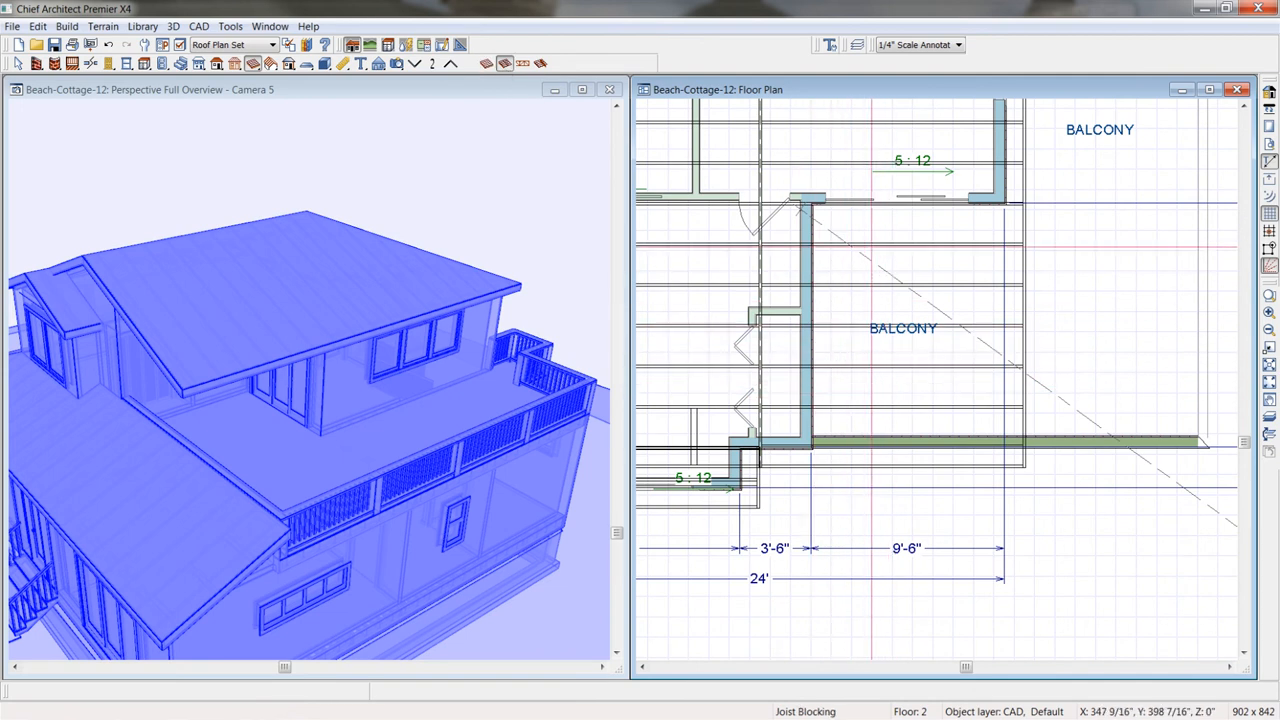
pyautogui.moveTo(870, 252)
pyautogui.mouseDown()
pyautogui.moveTo(880, 380)
pyautogui.moveTo(869, 466)
pyautogui.mouseUp()
pyautogui.moveTo(866, 410); pyautogui.dragTo(865, 367, button='middle')
pyautogui.scroll(2, 865, 367)
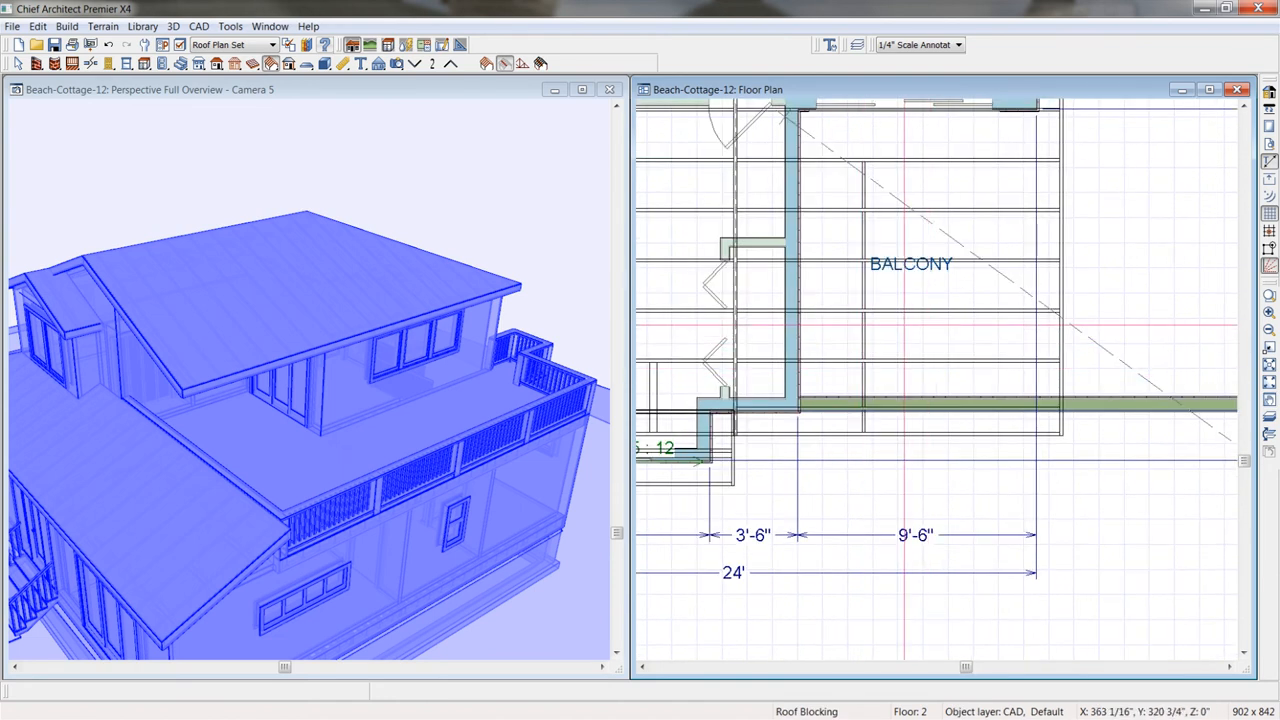
# Step: Multiple-copy the roof blocking at a 12" rafter offset across the balcony to the roof's eave
pyautogui.click(863, 285)
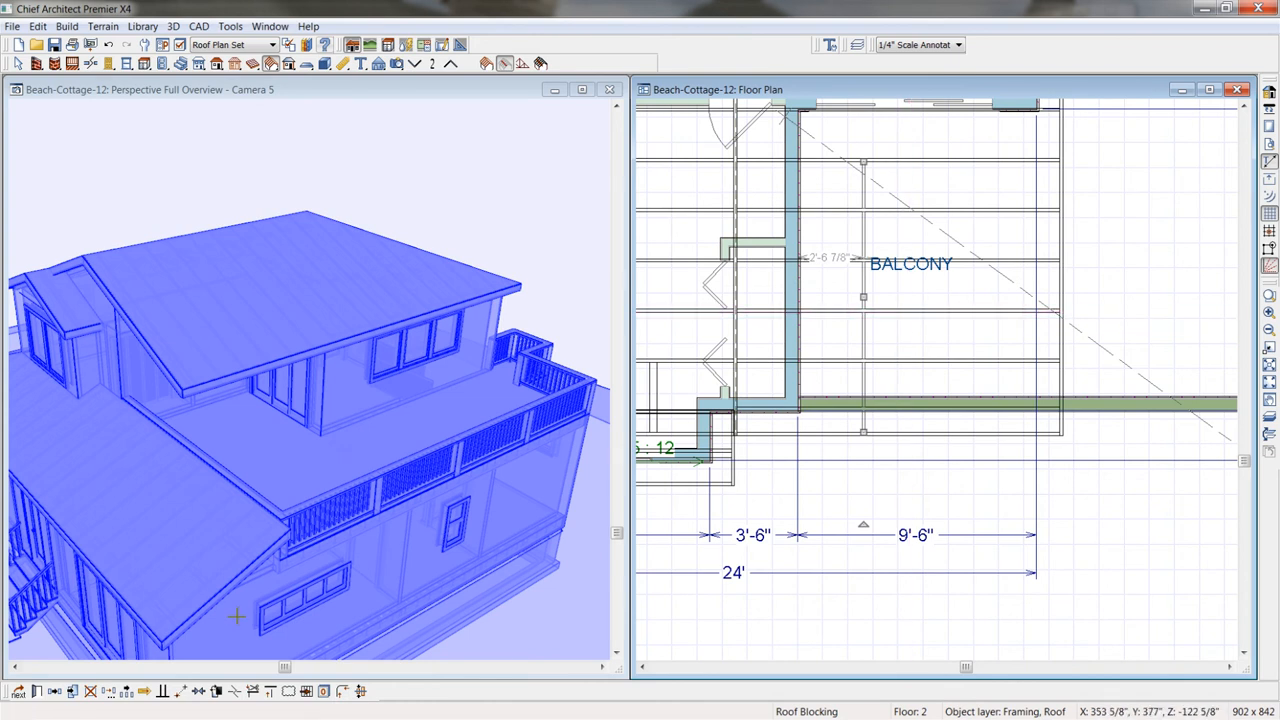
pyautogui.click(128, 693)
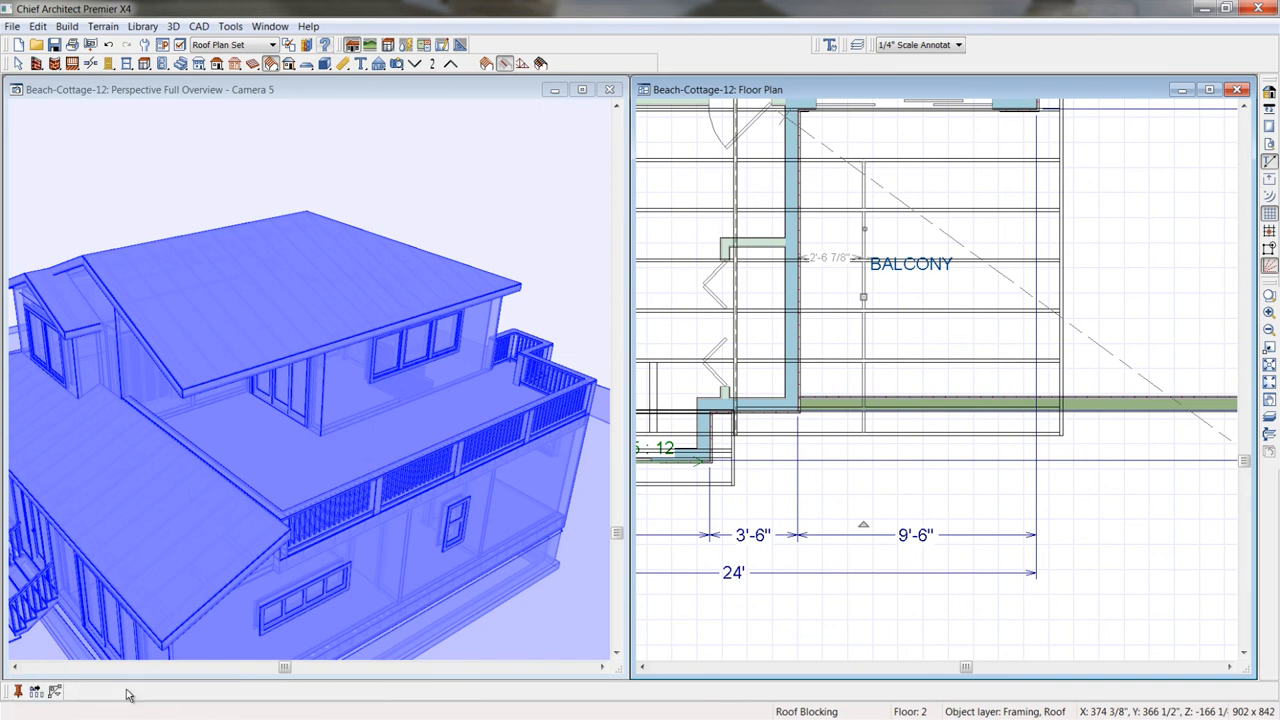
pyautogui.click(36, 693)
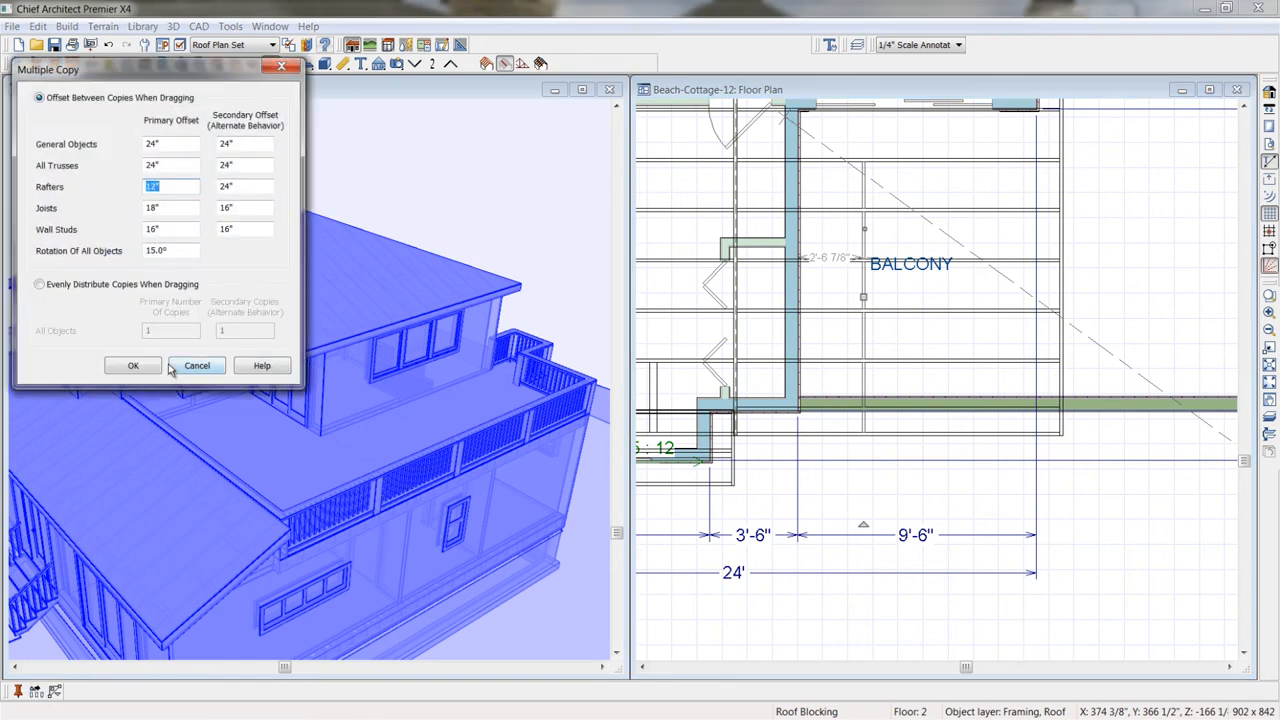
pyautogui.click(167, 187)
pyautogui.click(134, 366)
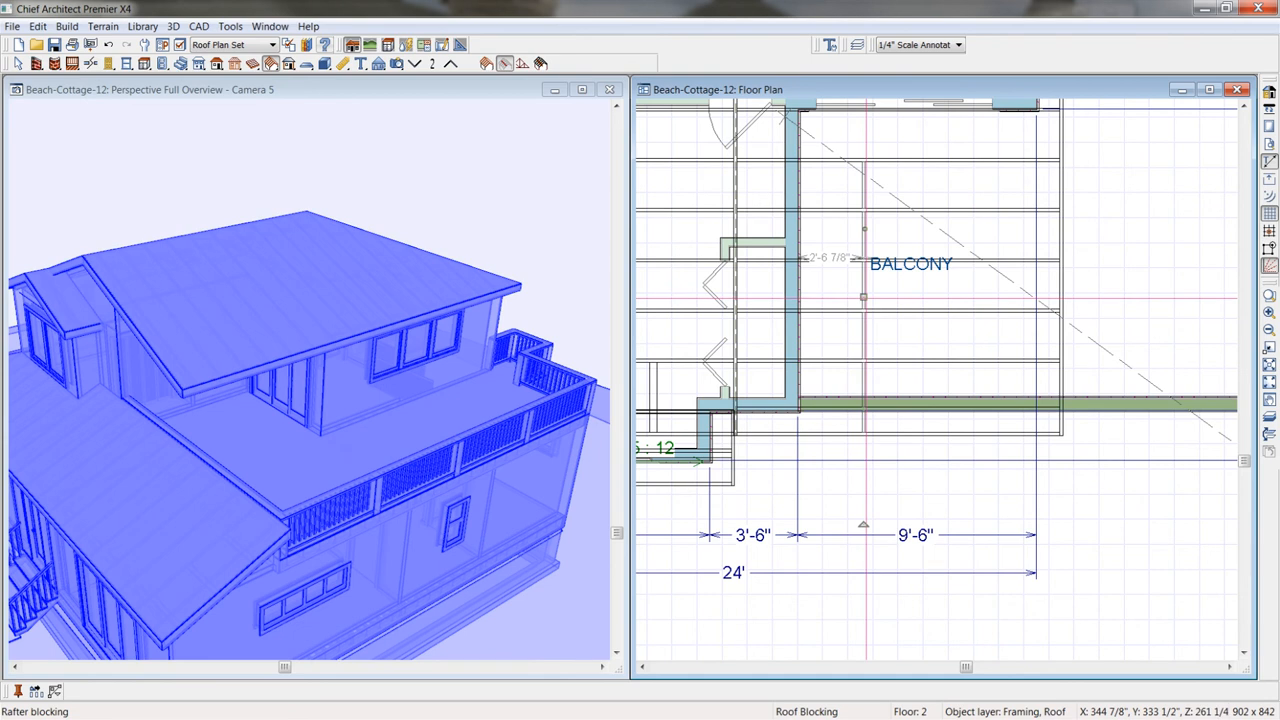
pyautogui.moveTo(866, 262); pyautogui.dragTo(1056, 312)
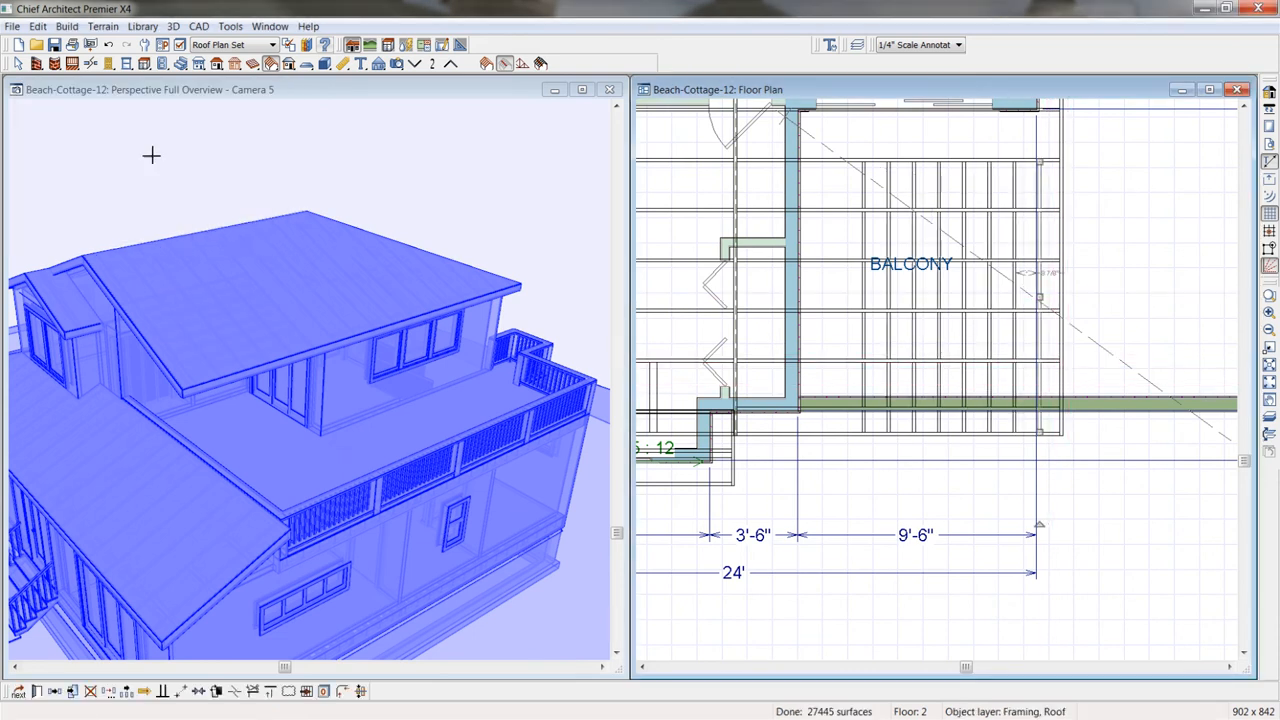
# Step: Break the roof plane's eave edge at the balcony's upper rafter and pull the balcony segment back toward the house, uncovering the rafters
pyautogui.click(156, 324)
pyautogui.scroll(5, 156, 324)
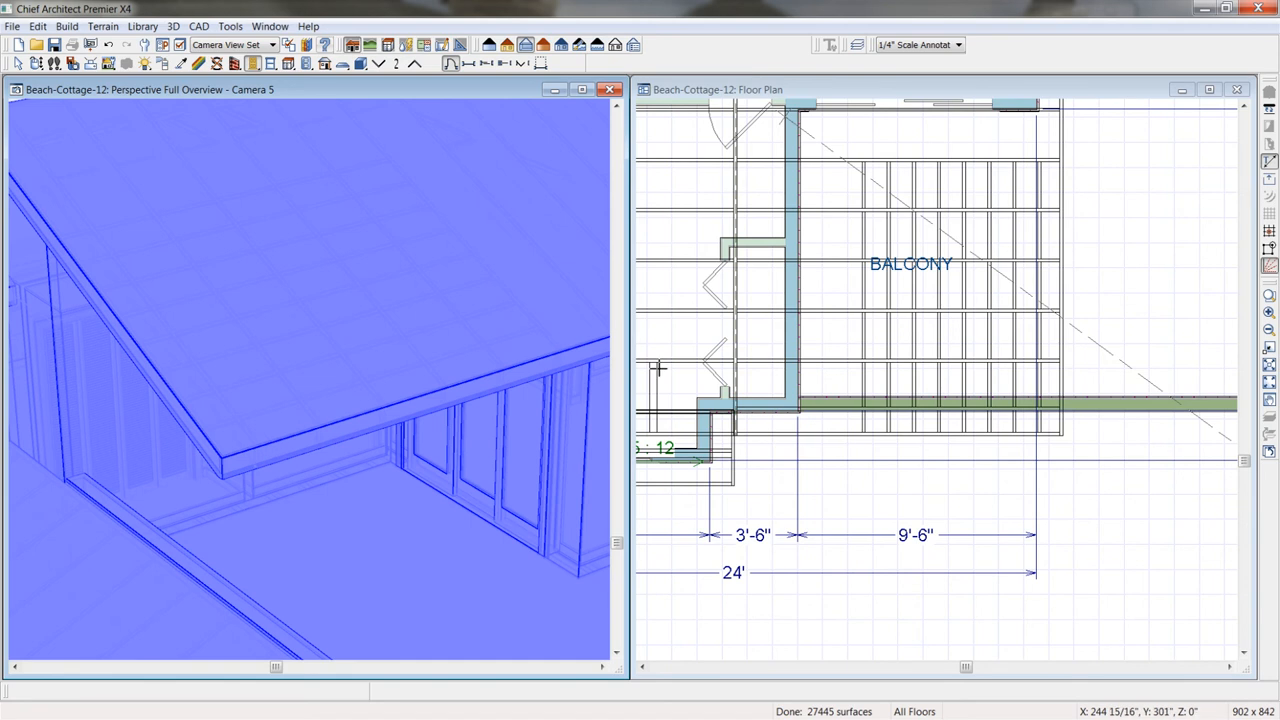
pyautogui.click(1063, 288)
pyautogui.press('Tab')
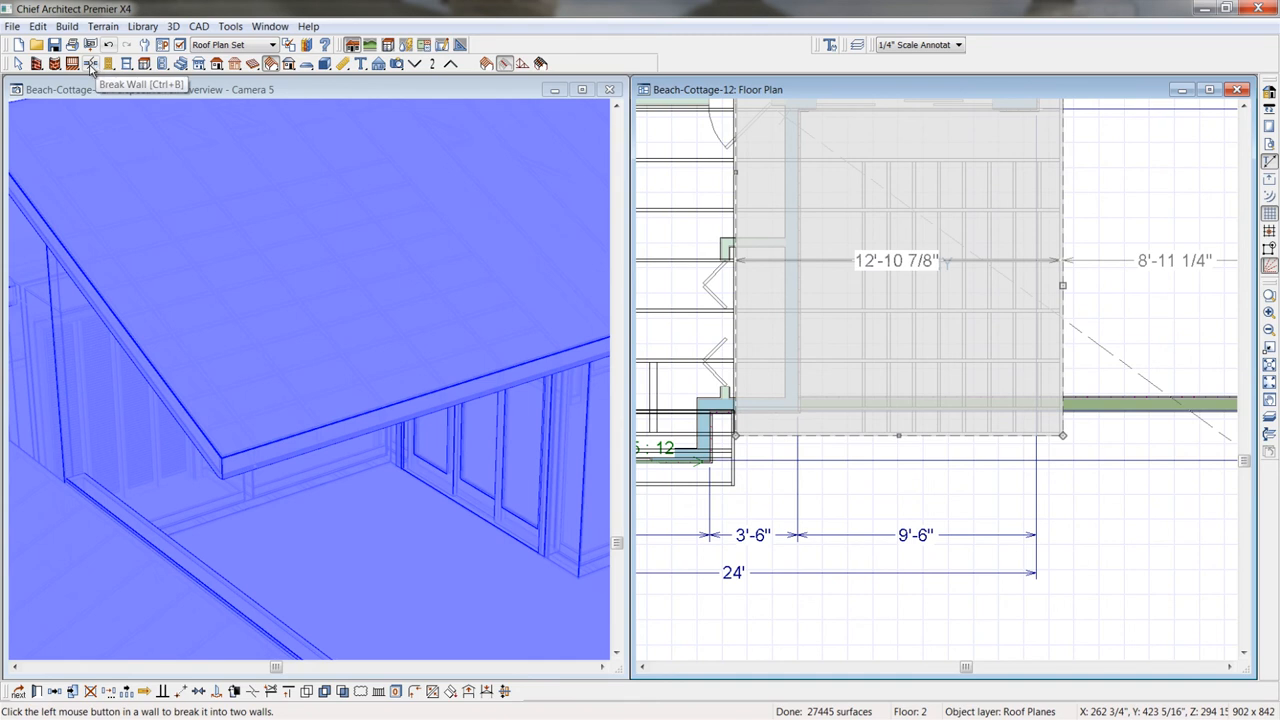
pyautogui.click(252, 693)
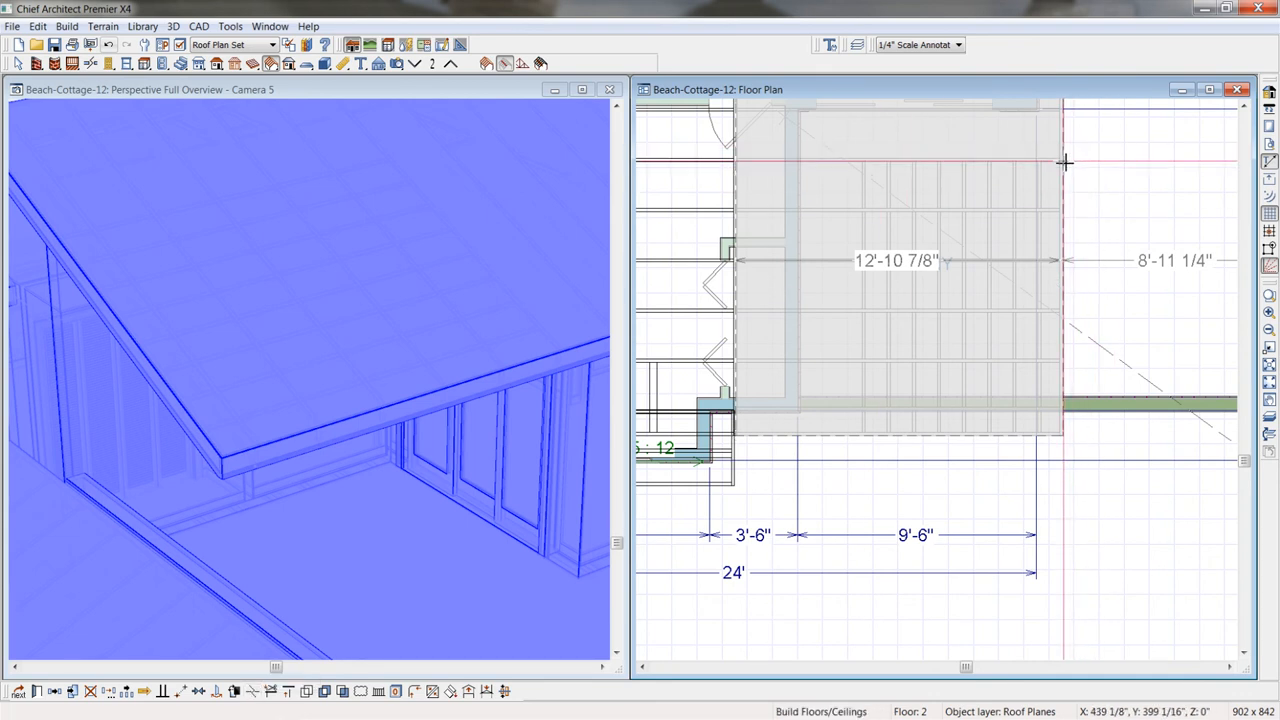
pyautogui.click(1064, 161)
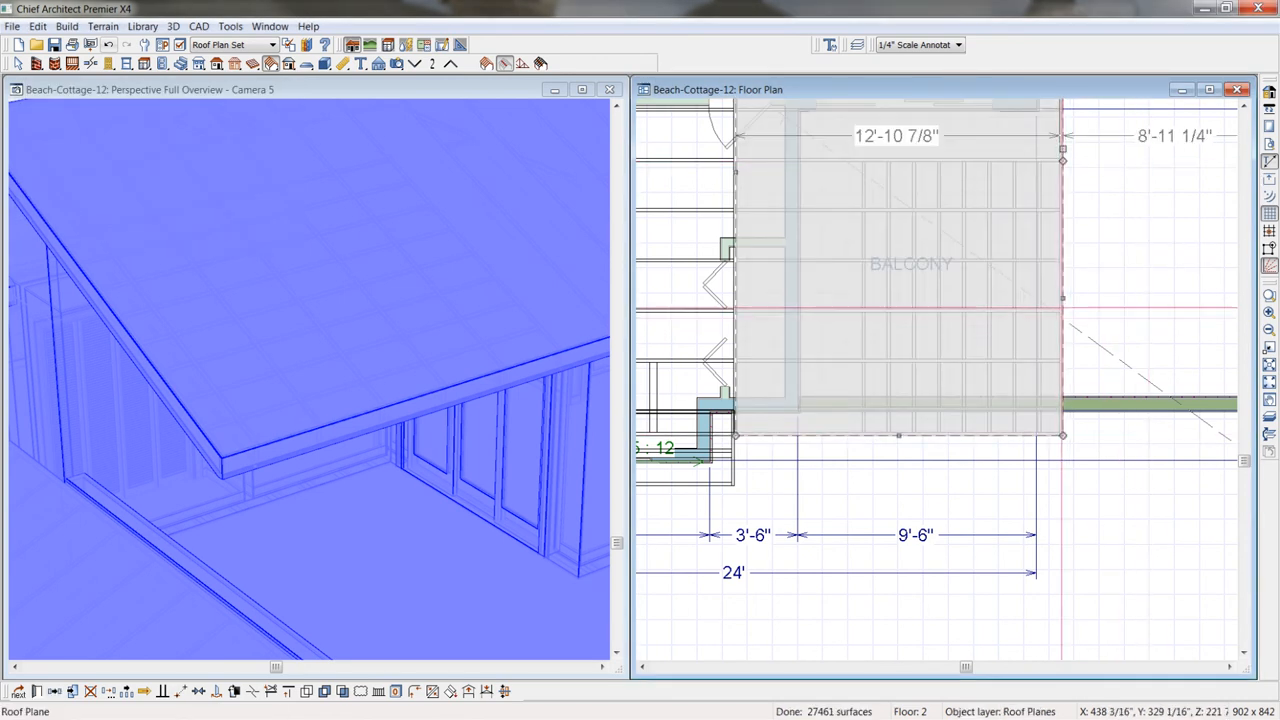
pyautogui.moveTo(1063, 298); pyautogui.dragTo(850, 313)
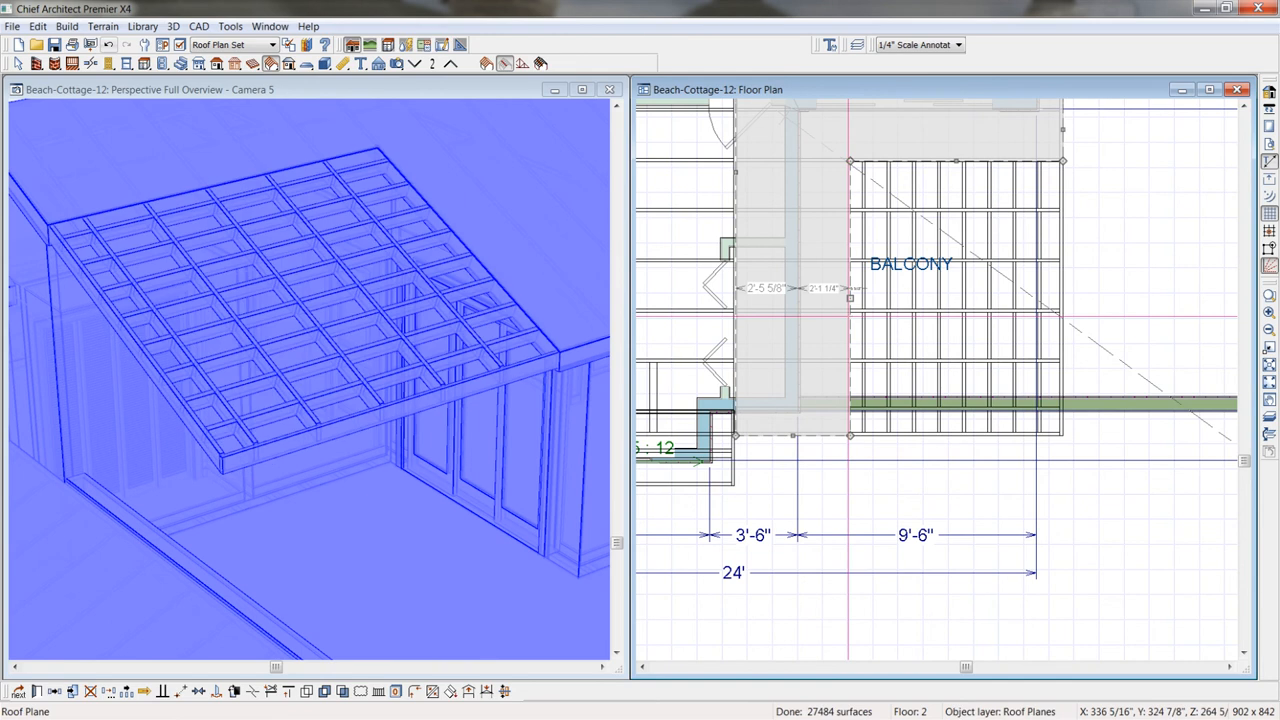
# Step: Switch the full overview from glass house to standard textured rendering and orbit slightly around the exposed balcony rafters
pyautogui.click(415, 85)
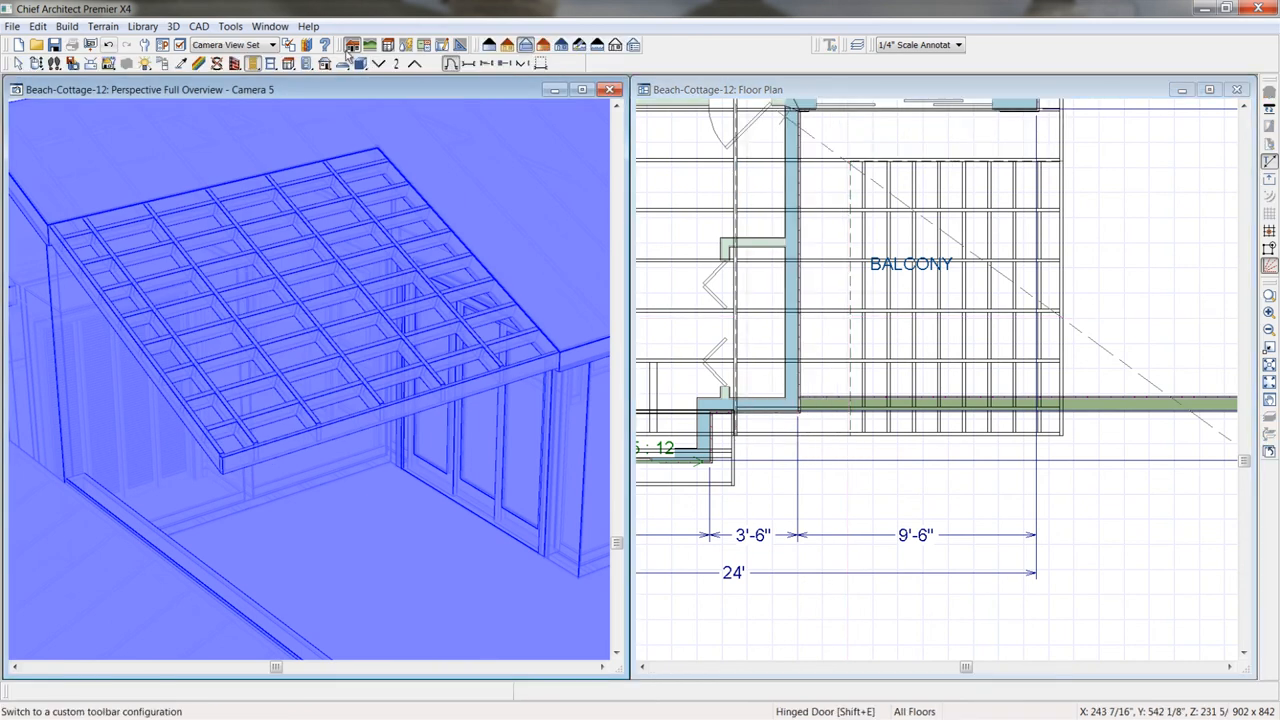
pyautogui.click(490, 46)
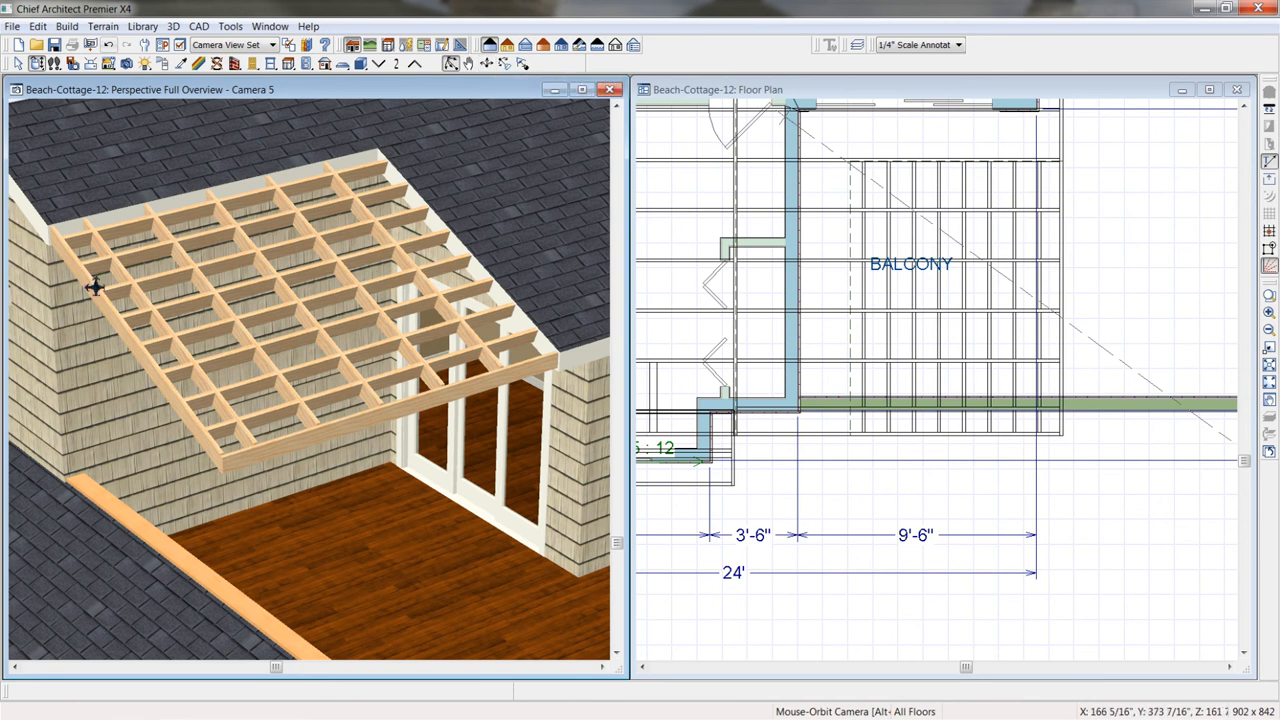
pyautogui.moveTo(226, 377)
pyautogui.mouseDown()
pyautogui.moveTo(244, 351)
pyautogui.moveTo(219, 366)
pyautogui.mouseUp()
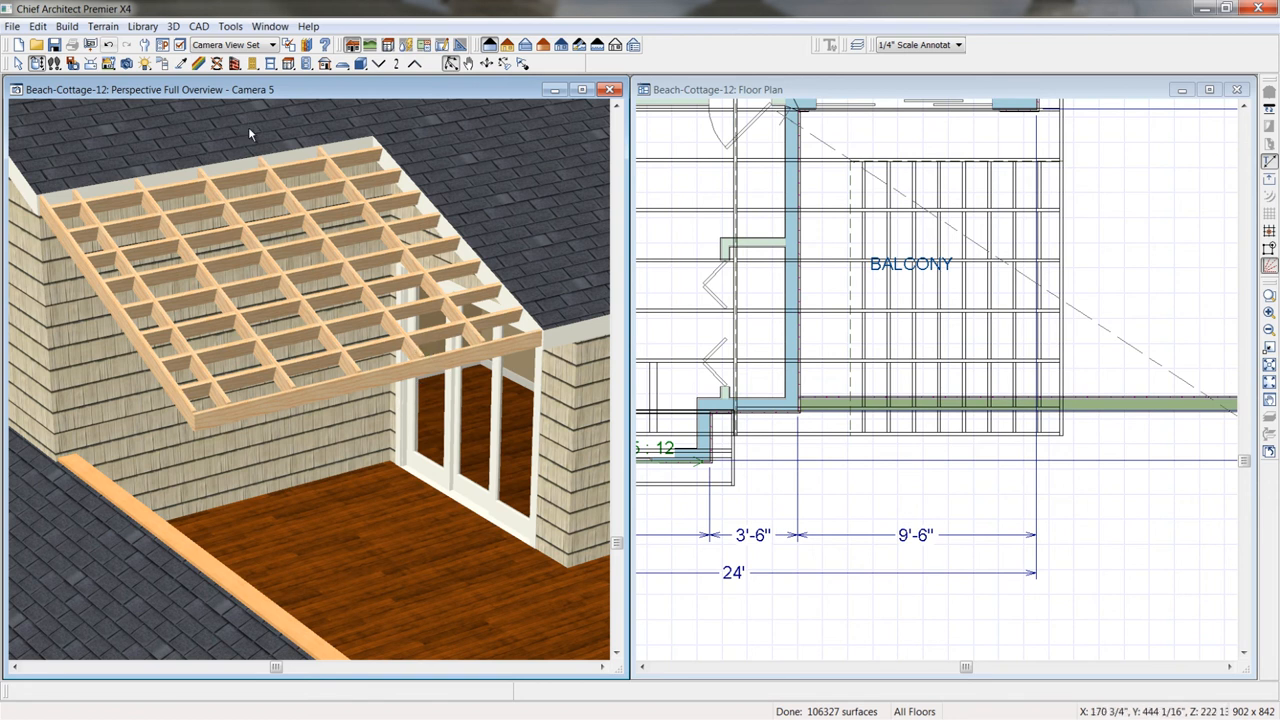
# Step: Pick up the Color - Bone material from the roof trim and paint the exposed balcony rafters with it
pyautogui.click(180, 64)
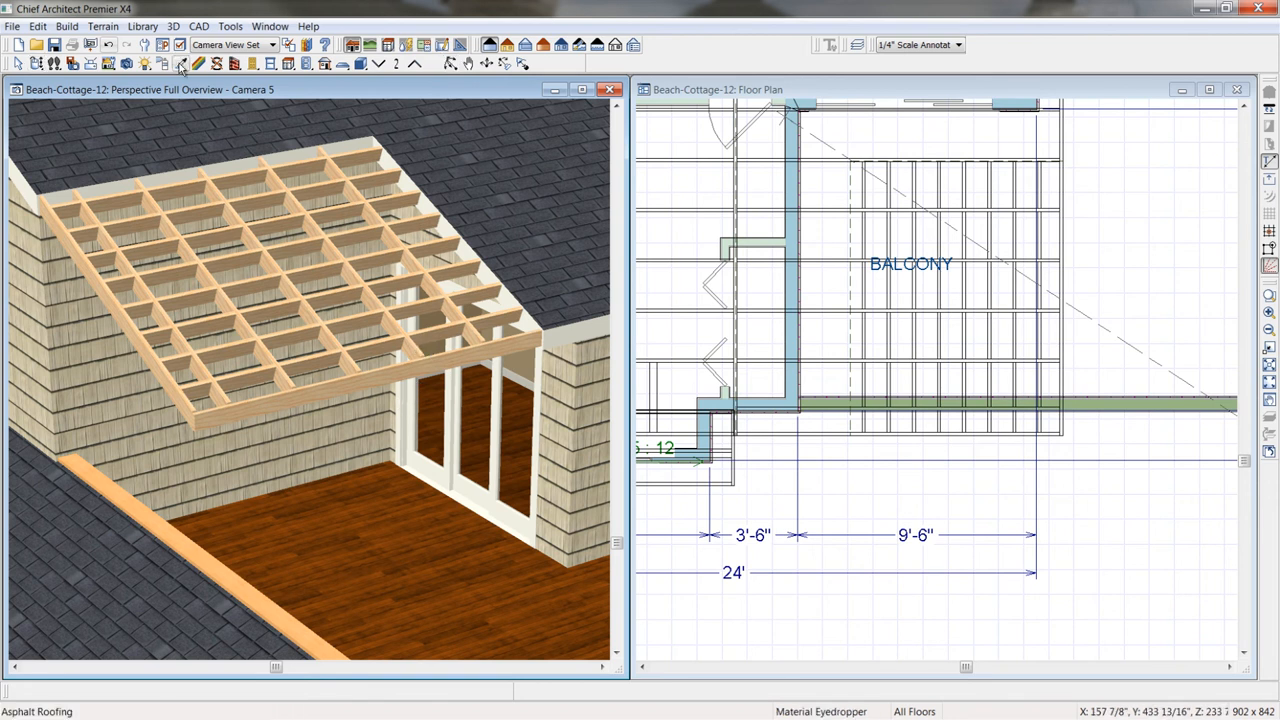
pyautogui.click(188, 175)
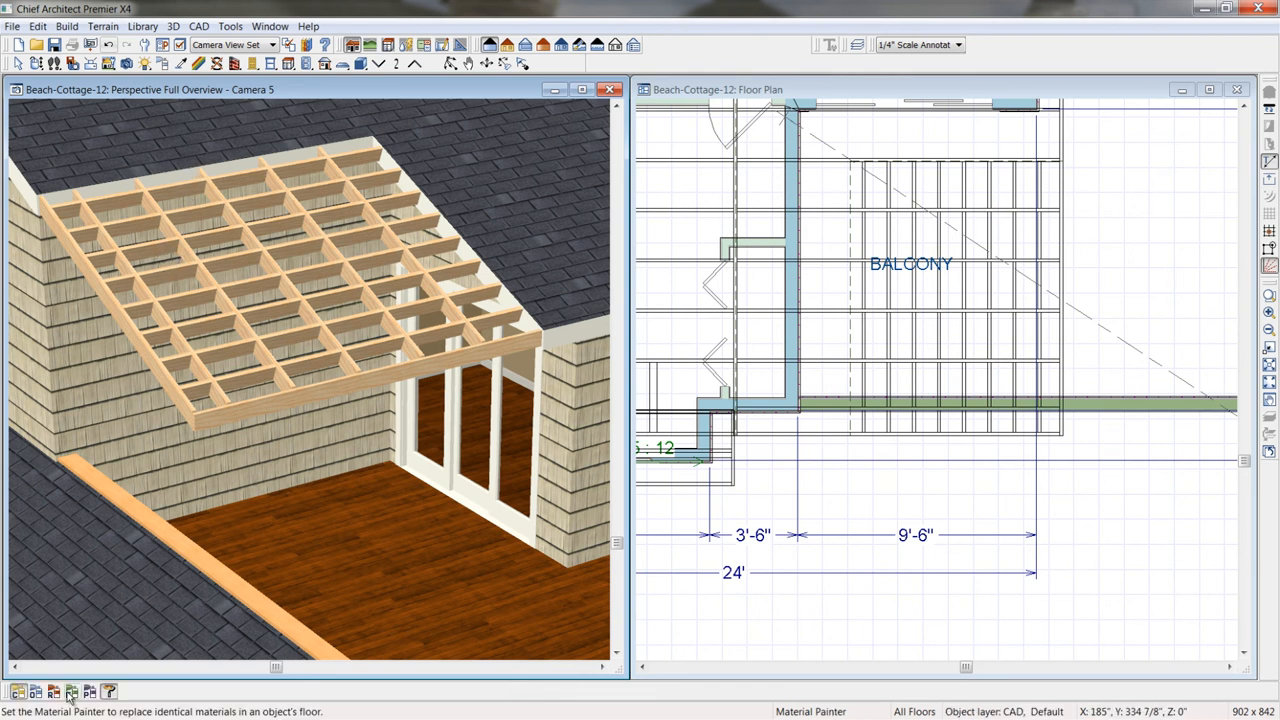
pyautogui.click(164, 320)
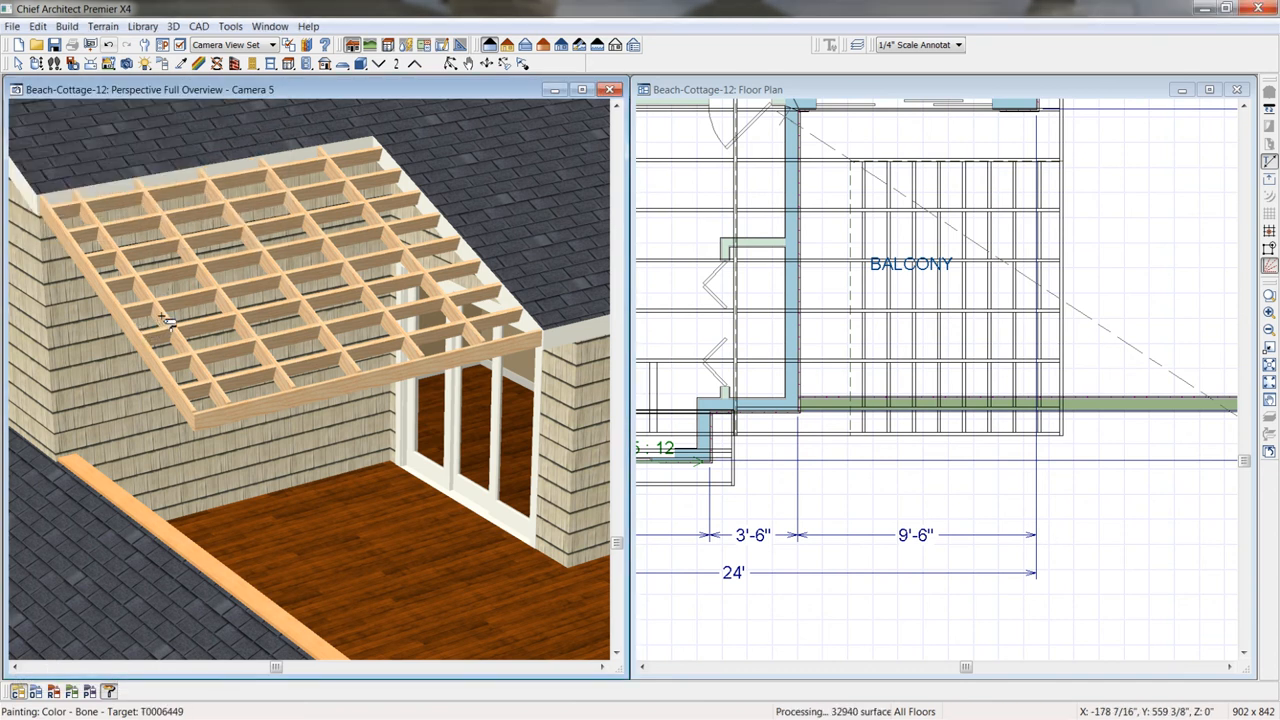
pyautogui.click(298, 297)
pyautogui.click(295, 293)
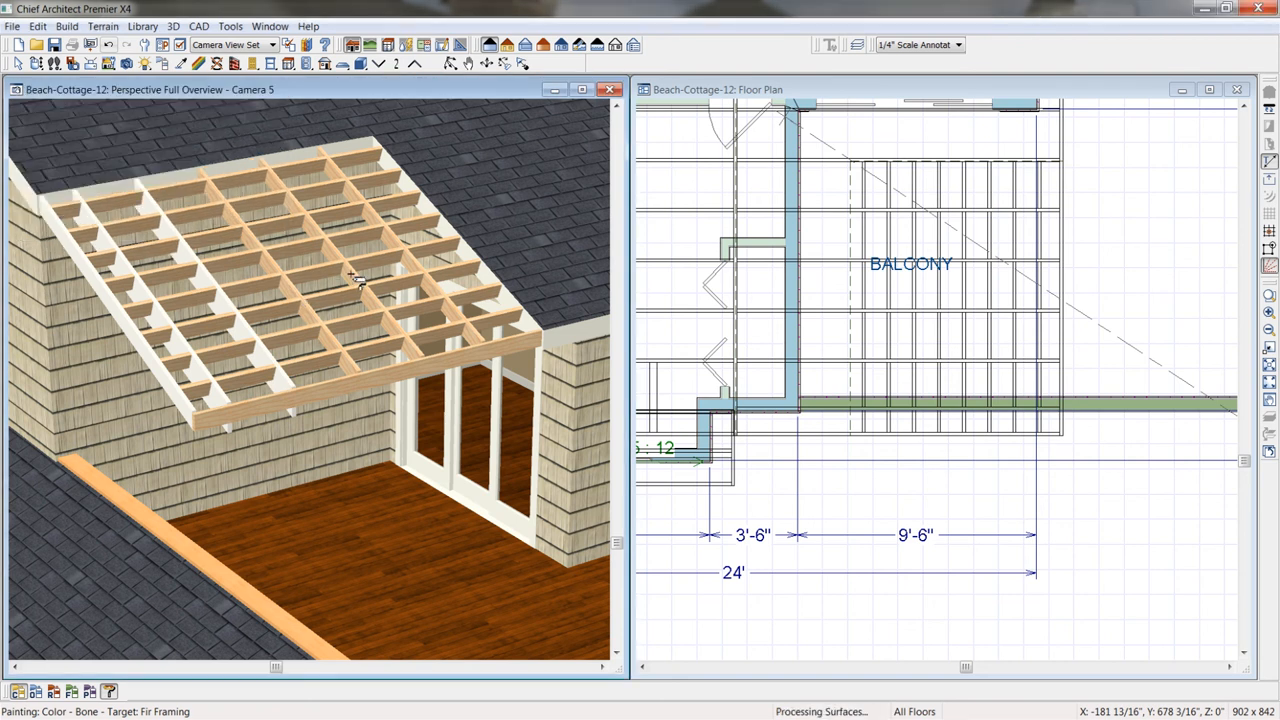
pyautogui.click(354, 274)
pyautogui.click(318, 173)
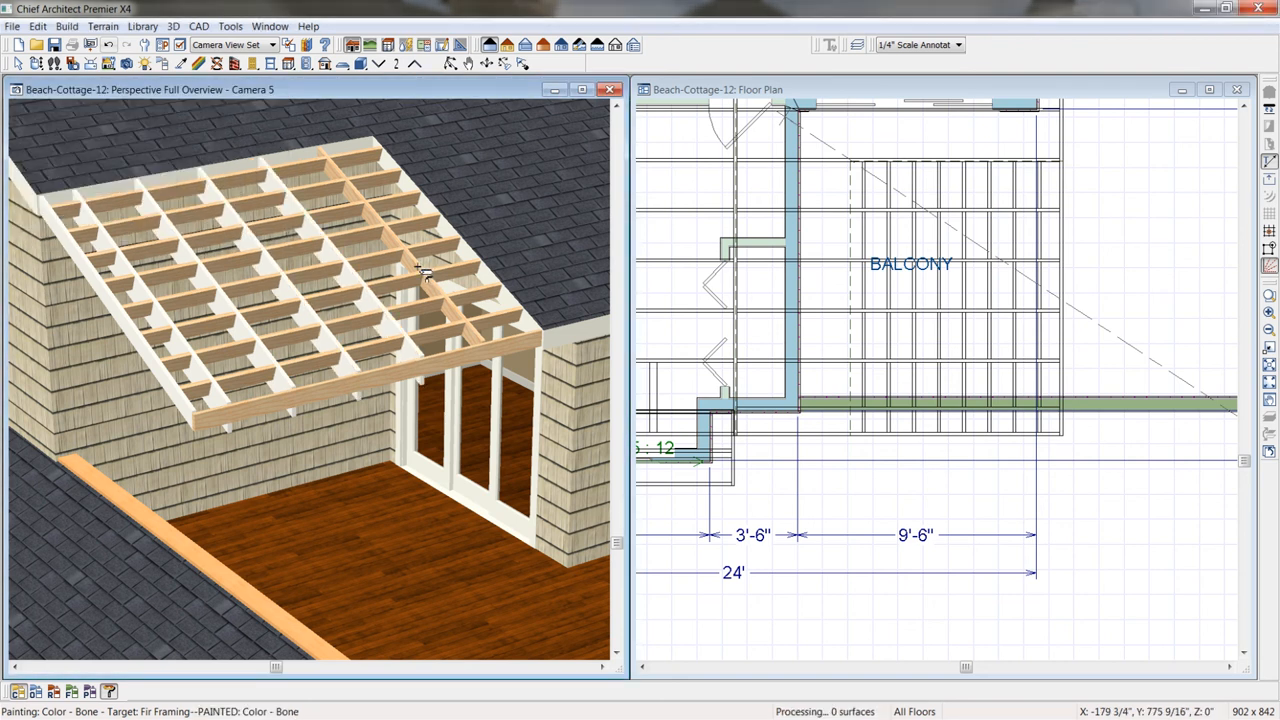
pyautogui.click(319, 175)
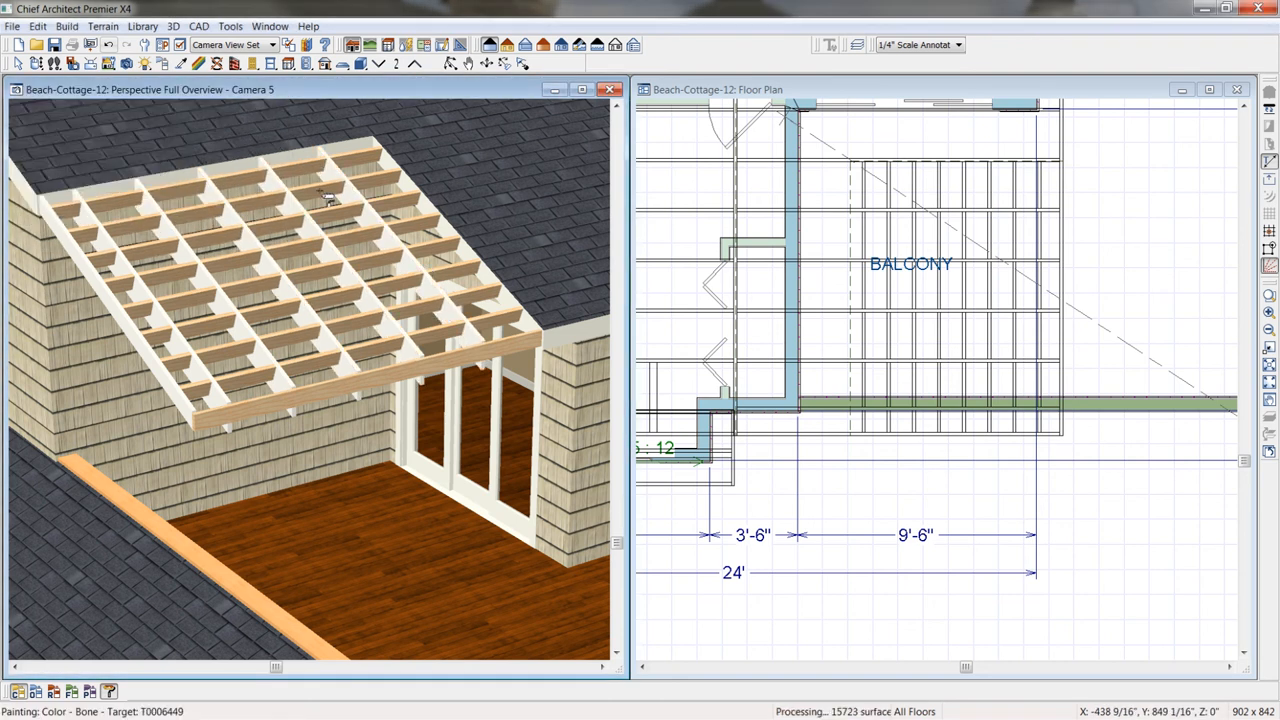
# Step: Paint the rows of blocking and the eave board of the exposed balcony framing with Color - Bone
pyautogui.click(338, 222)
pyautogui.click(358, 243)
pyautogui.click(354, 235)
pyautogui.click(386, 287)
pyautogui.click(411, 314)
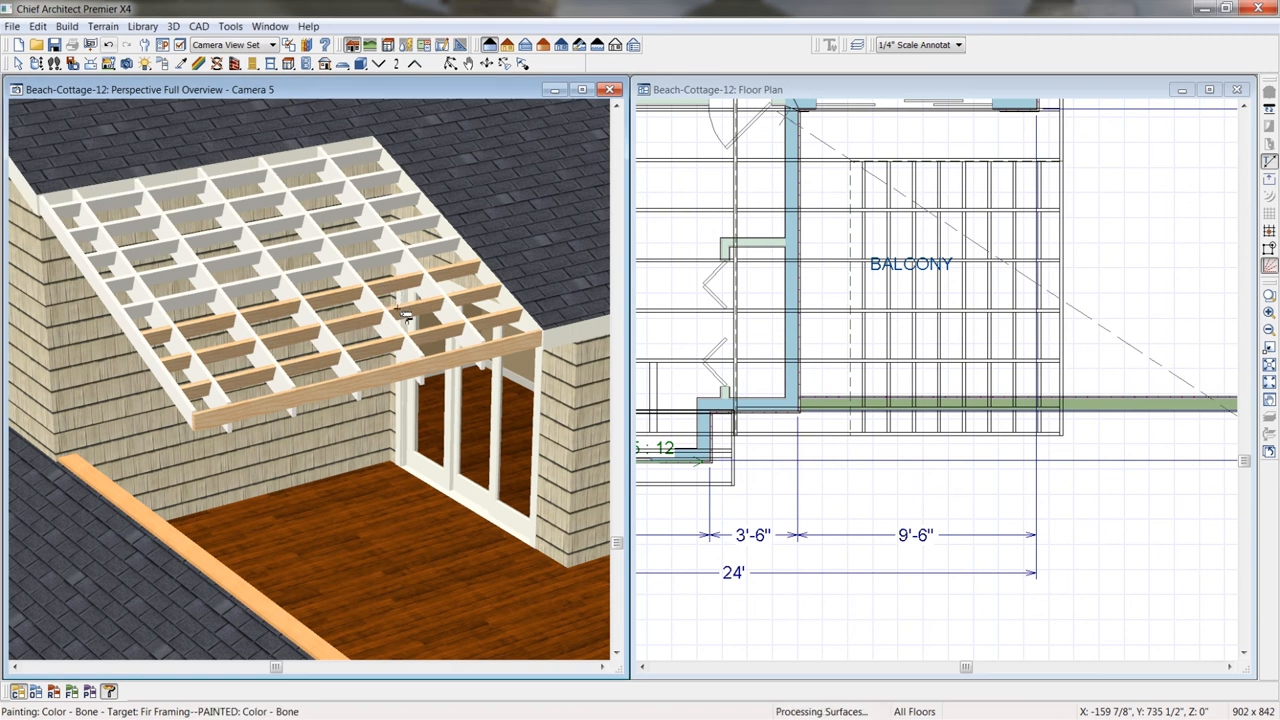
pyautogui.click(411, 313)
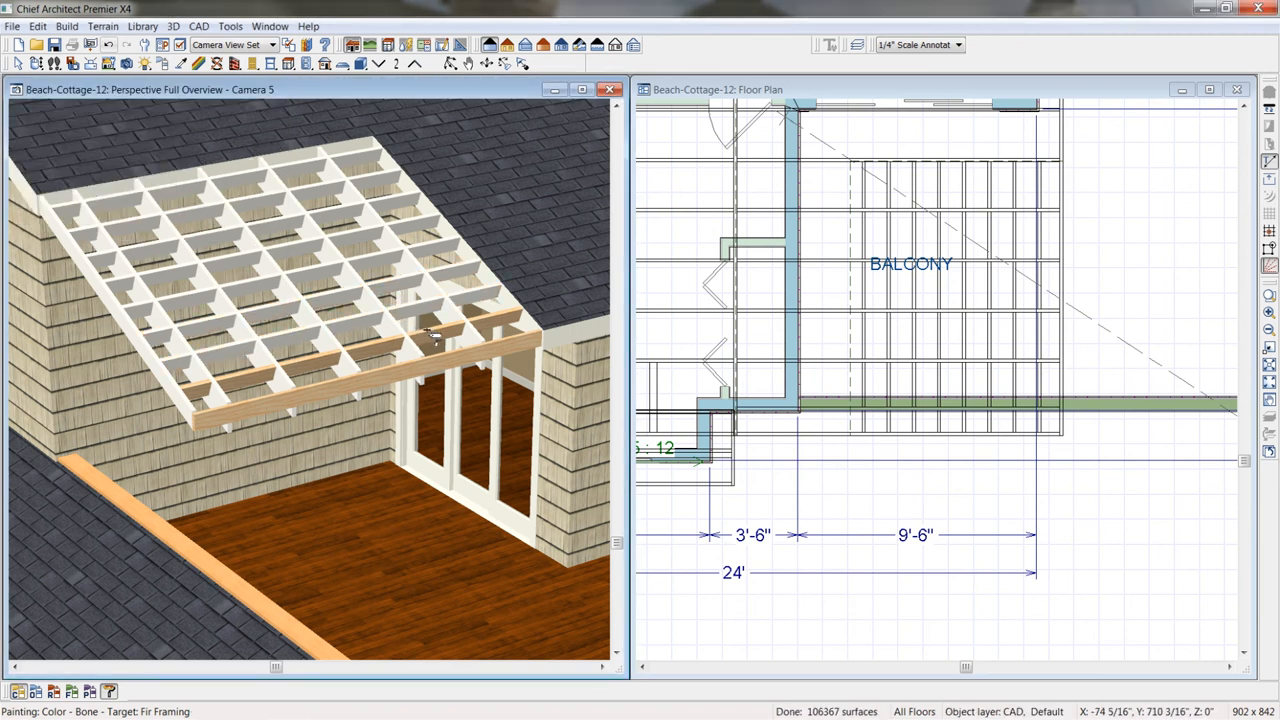
pyautogui.click(433, 348)
pyautogui.click(438, 368)
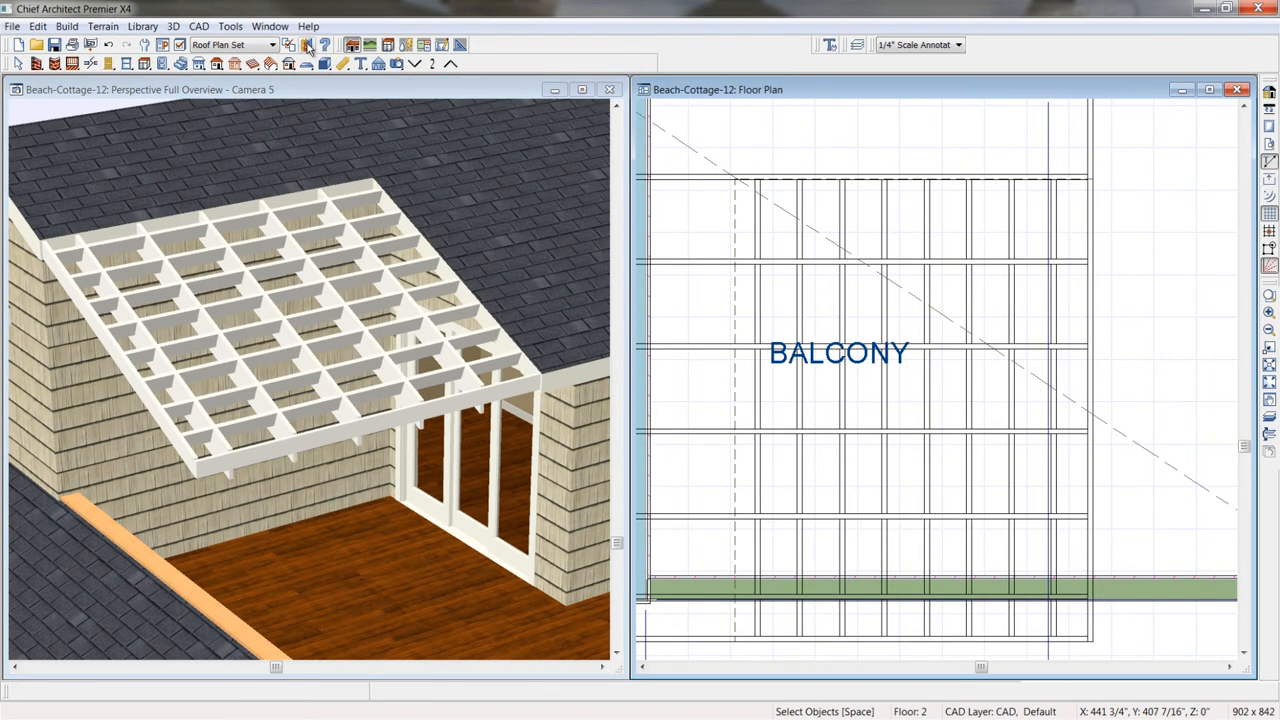
# Step: Search the library for "column" and select the 306L36 Large Craftsman Era Column 36 for placement
pyautogui.click(307, 45)
pyautogui.click(1132, 136)
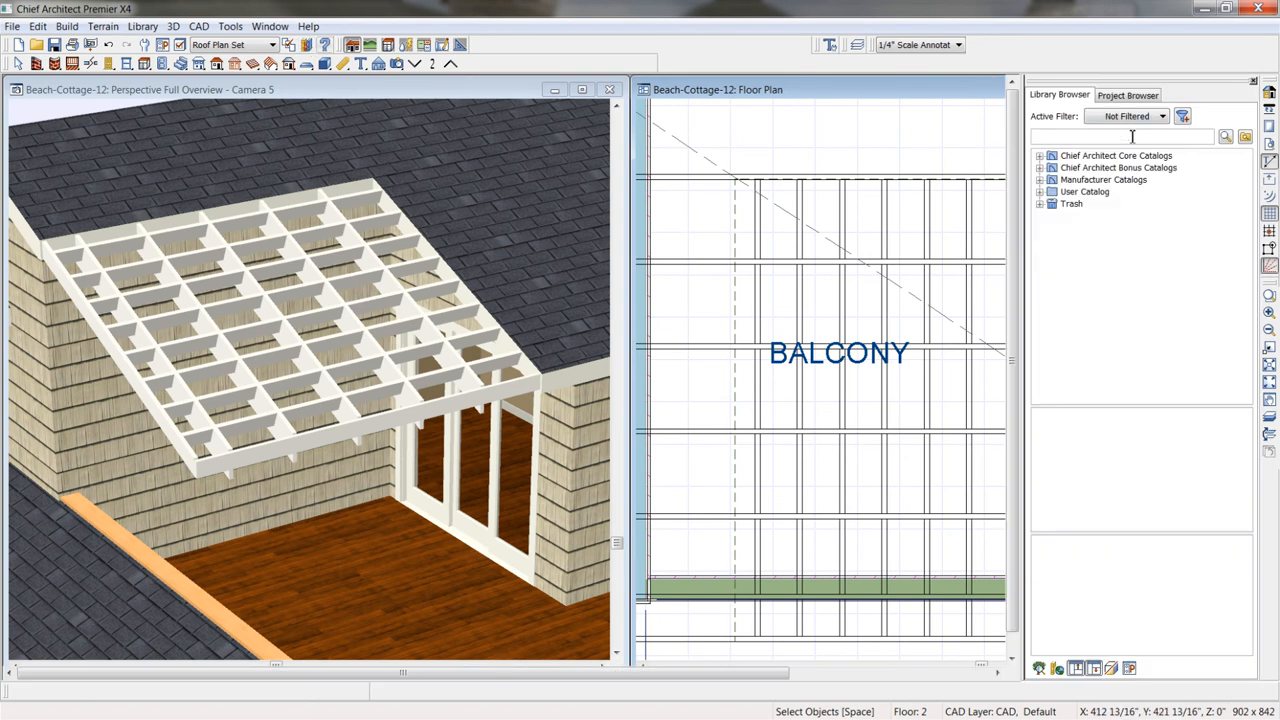
pyautogui.write('column')
pyautogui.click(1226, 137)
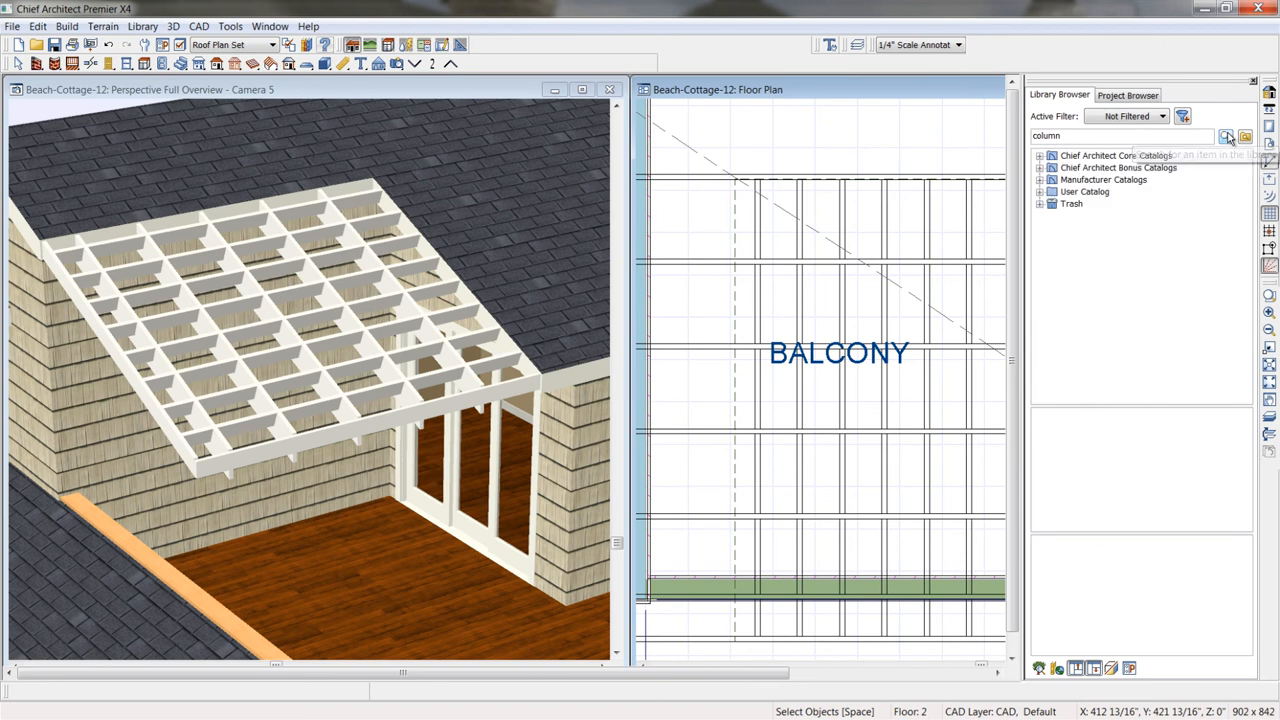
pyautogui.click(1225, 138)
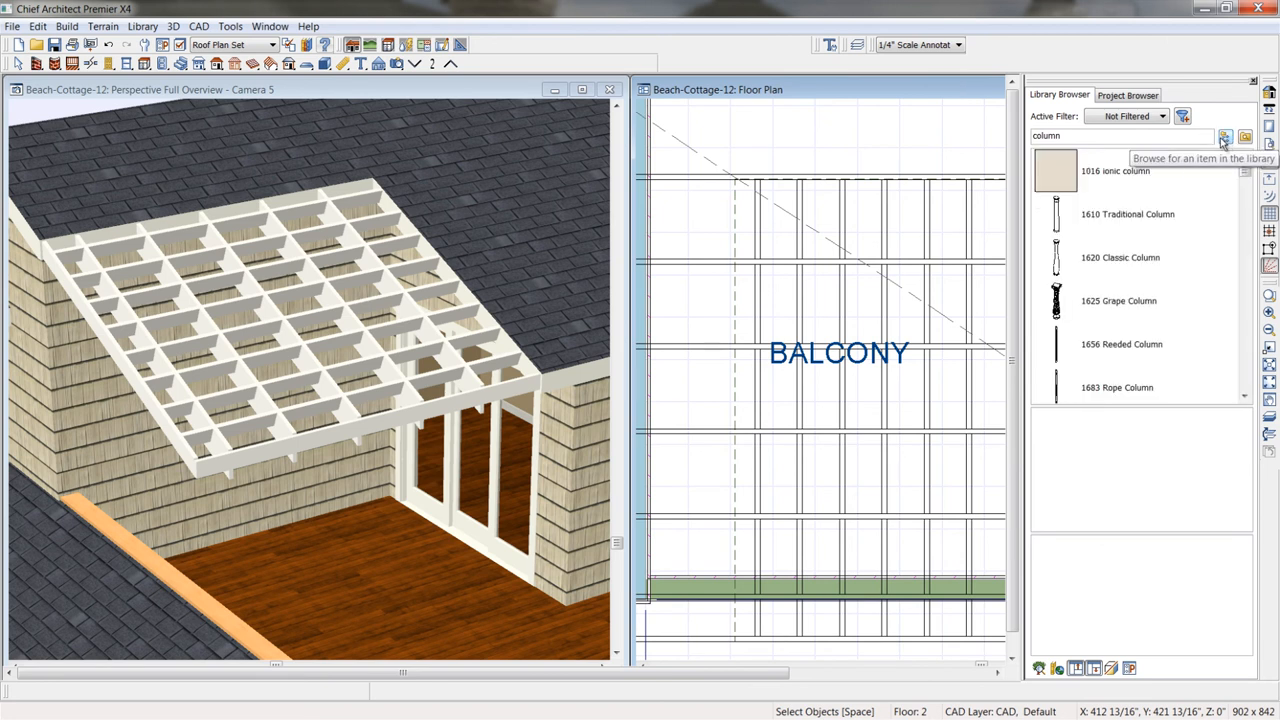
pyautogui.click(1245, 397)
pyautogui.click(1245, 397)
pyautogui.click(1245, 397)
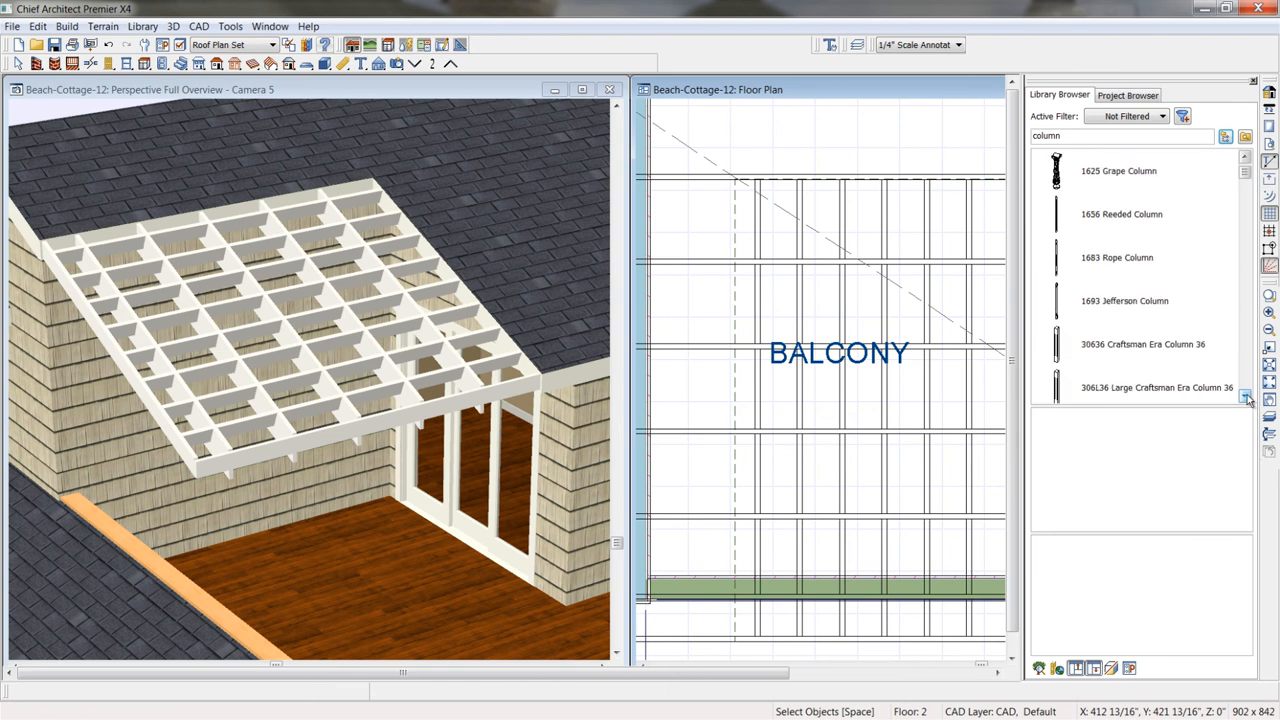
pyautogui.click(1093, 390)
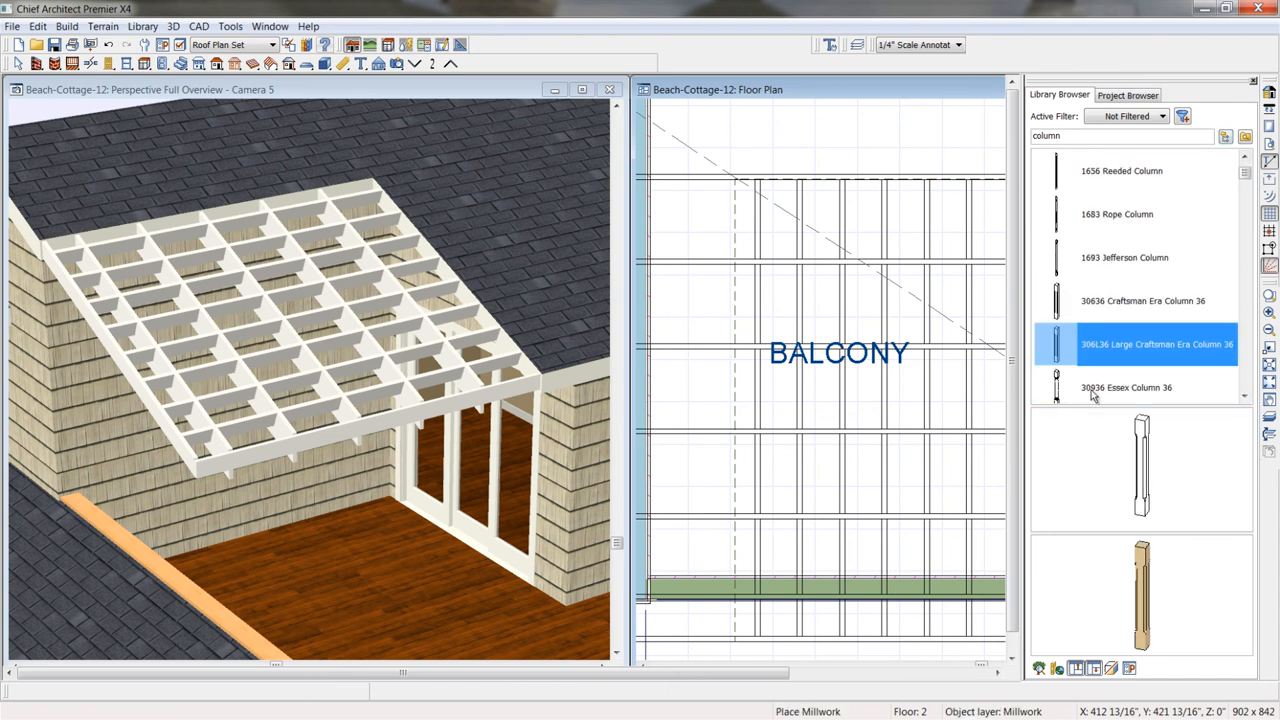
# Step: Place the selected Craftsman column in the open area beside the balcony framing on the floor plan
pyautogui.moveTo(905, 502); pyautogui.dragTo(717, 454, button='middle')
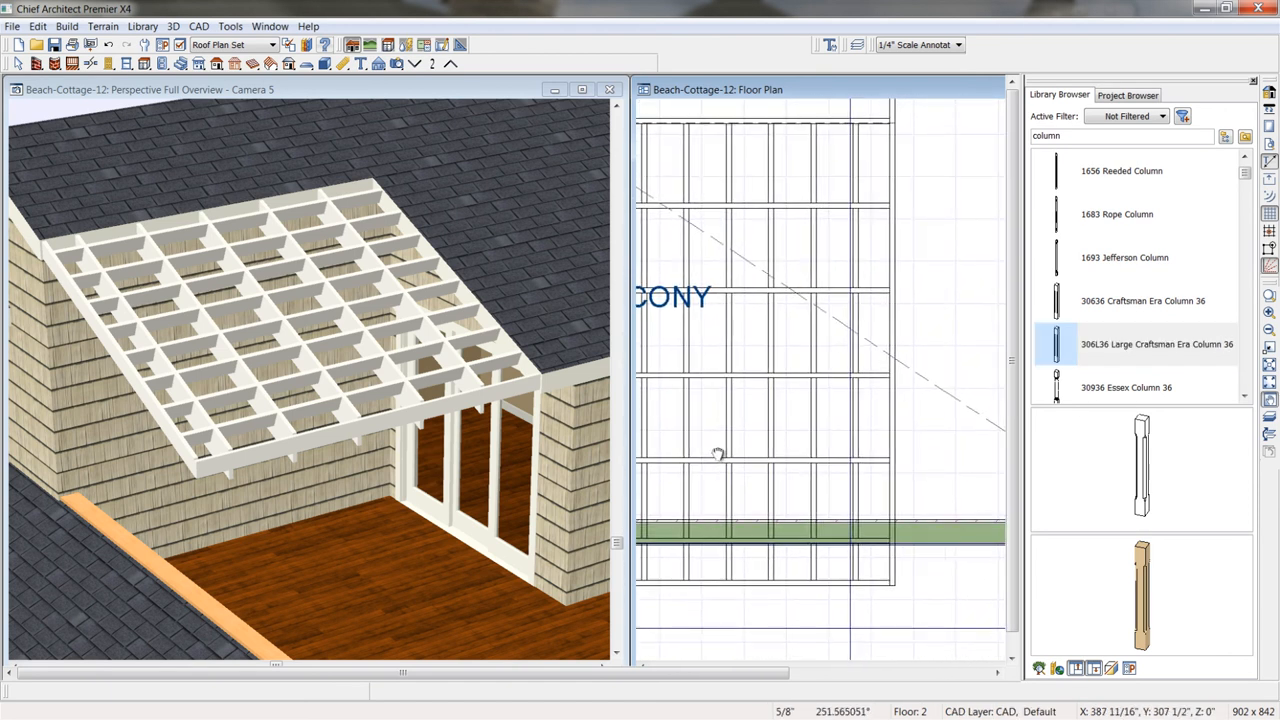
pyautogui.click(938, 452)
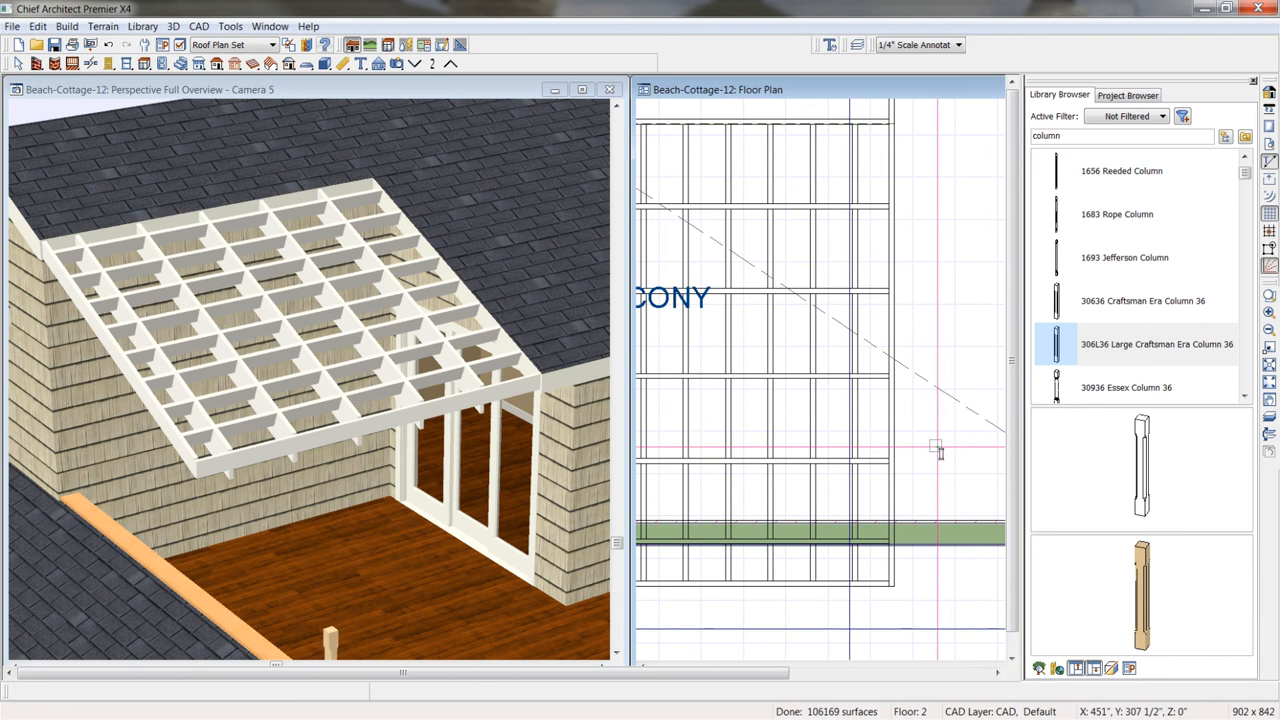
pyautogui.click(936, 447)
pyautogui.moveTo(936, 446); pyautogui.dragTo(935, 320)
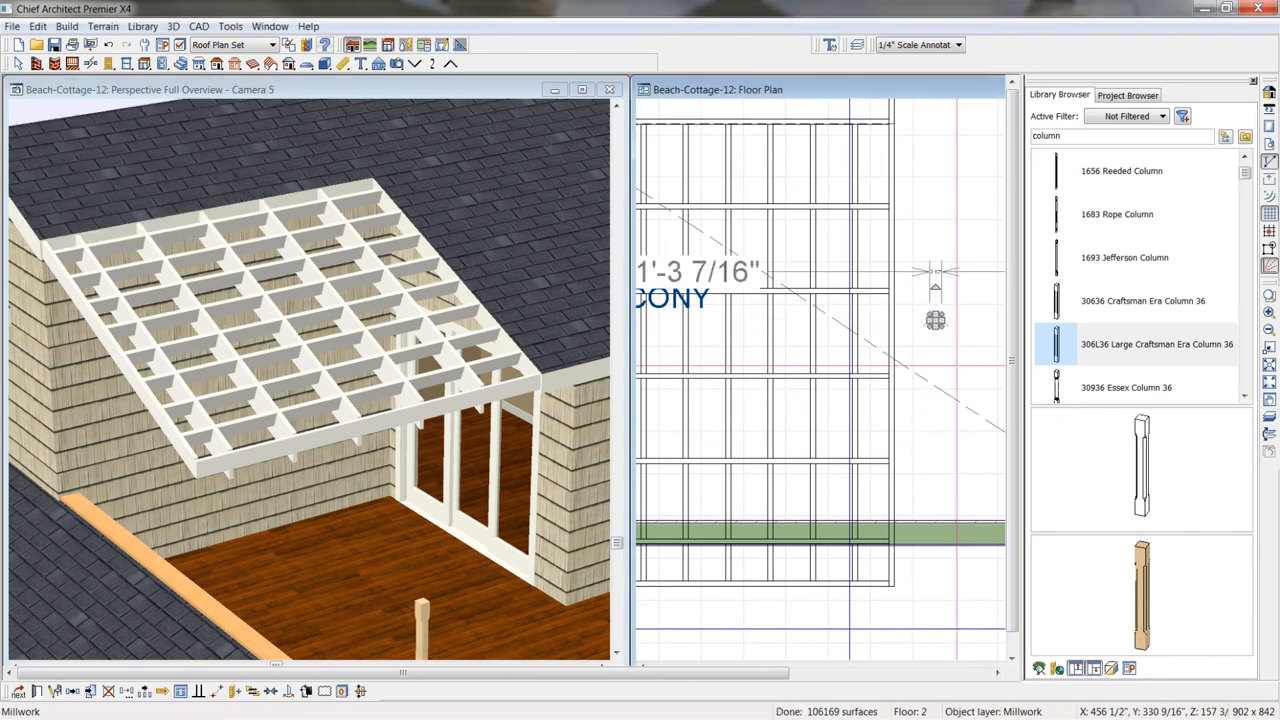
# Step: Set the column's height to 92 inches and its width and depth to 12 inches each
pyautogui.doubleClick(935, 320)
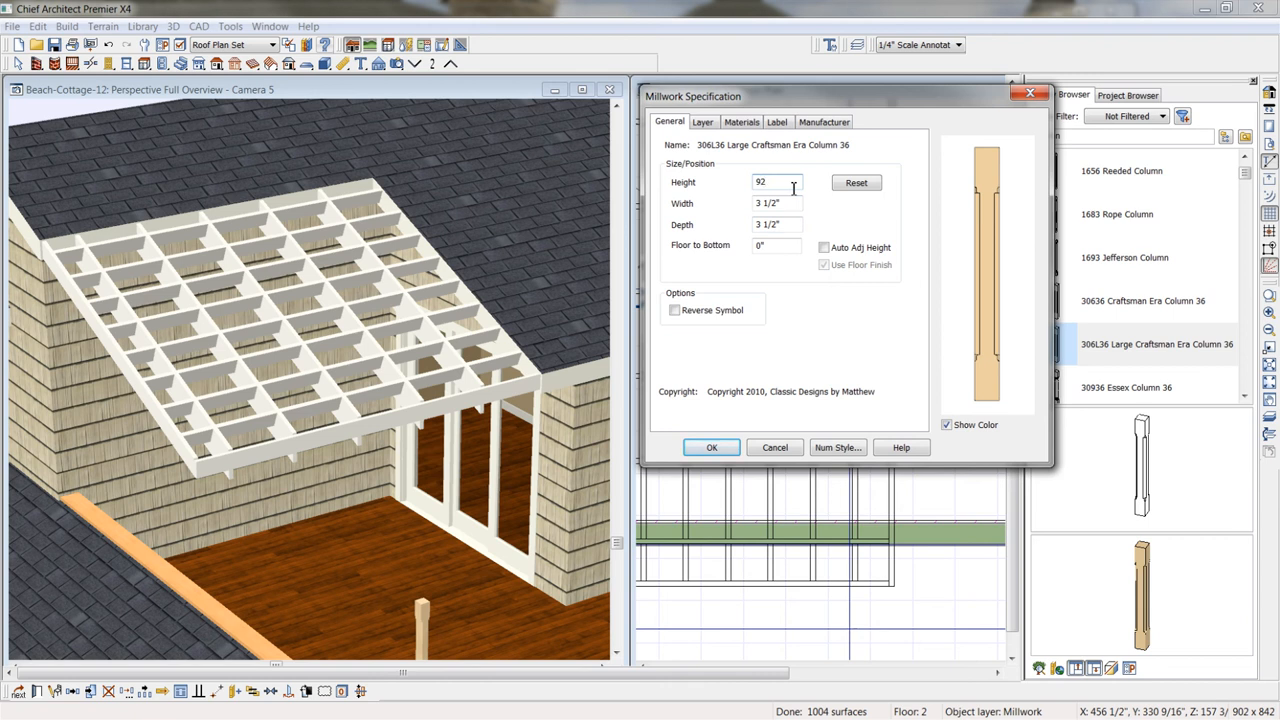
pyautogui.press('Tab')
pyautogui.write('12')
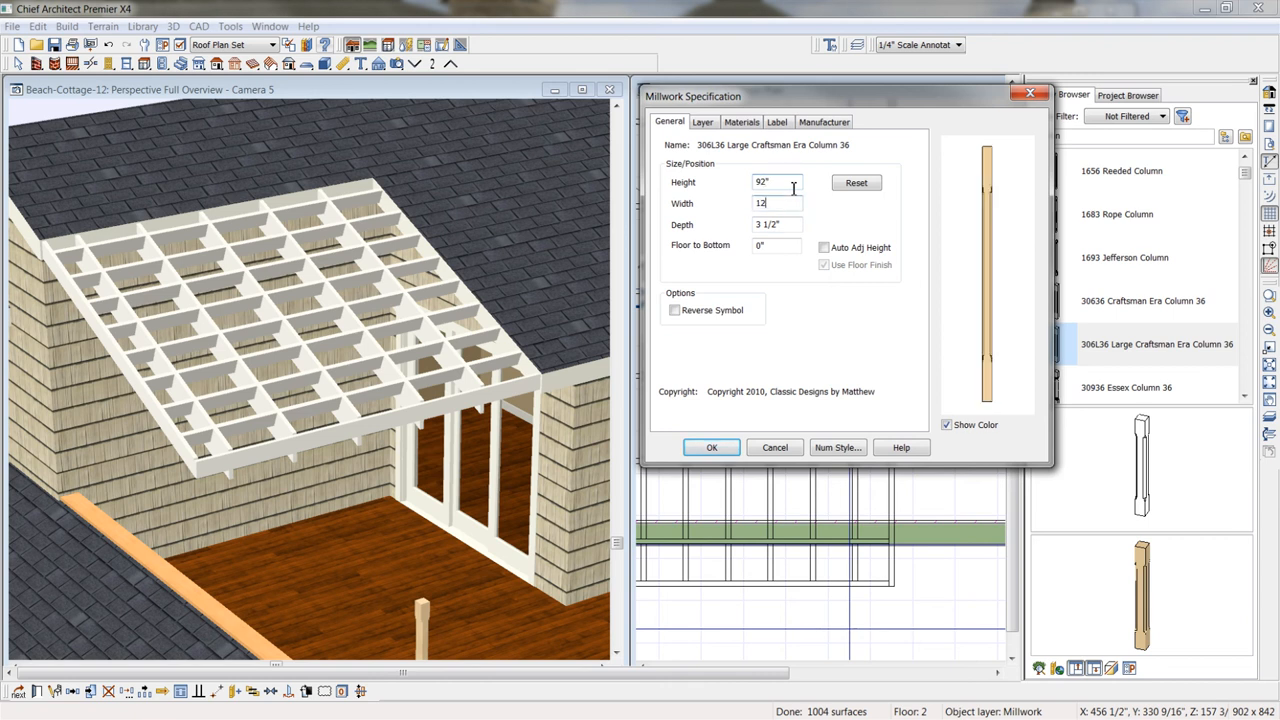
pyautogui.press('Tab')
pyautogui.write('1')
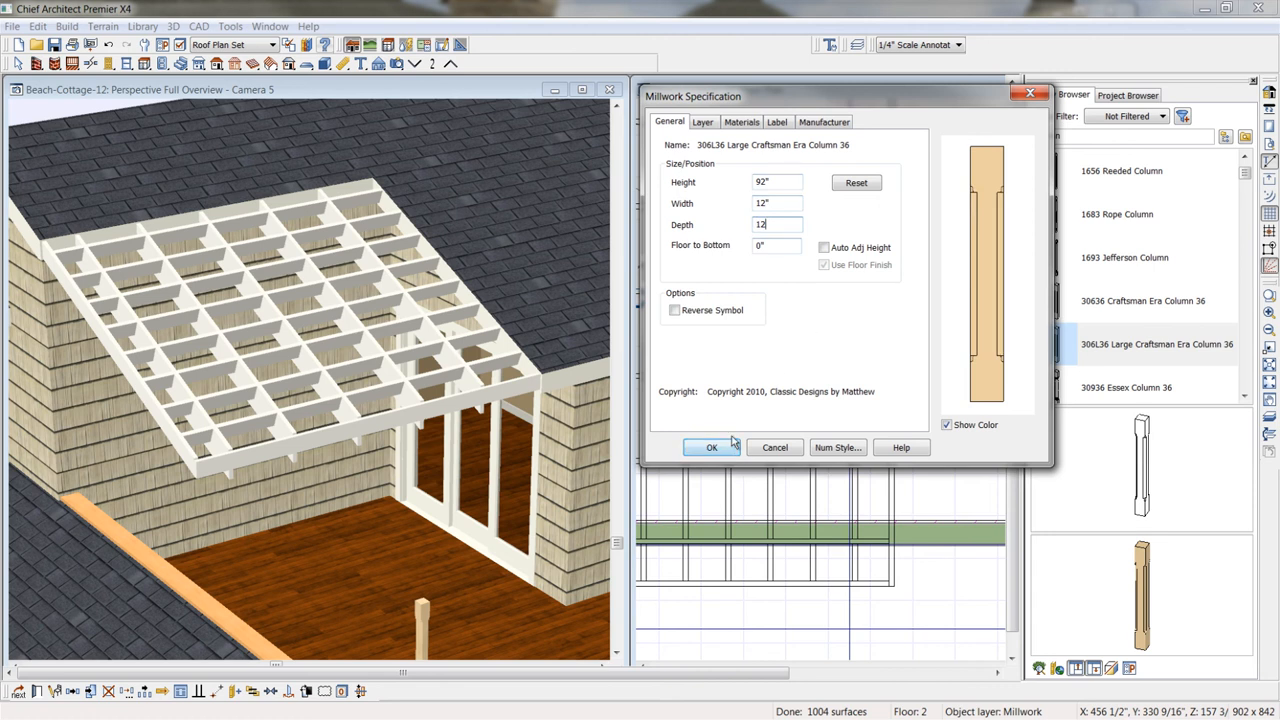
pyautogui.click(712, 447)
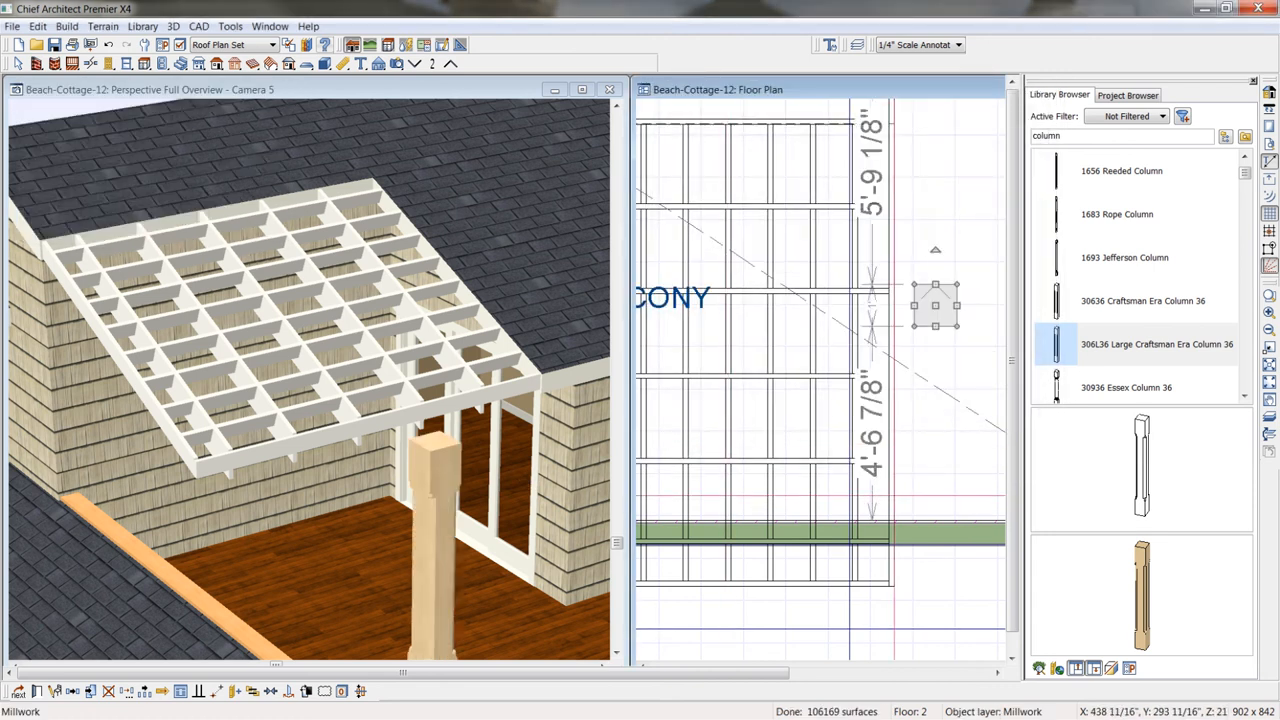
# Step: Move the column onto the balcony's front railing wall, beneath the outer corner of the exposed rafters
pyautogui.moveTo(935, 305); pyautogui.dragTo(848, 523)
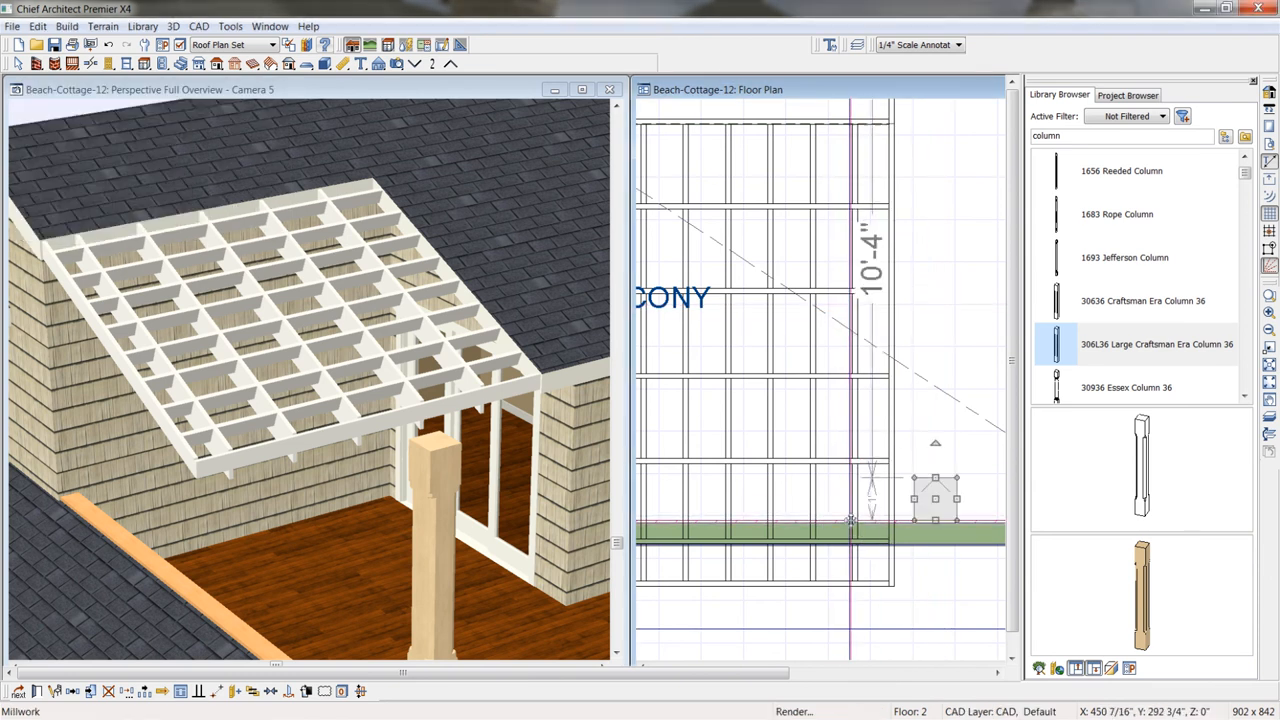
pyautogui.scroll(-1, 898, 390)
pyautogui.moveTo(908, 388); pyautogui.dragTo(893, 422, button='middle')
pyautogui.moveTo(914, 513); pyautogui.dragTo(835, 533)
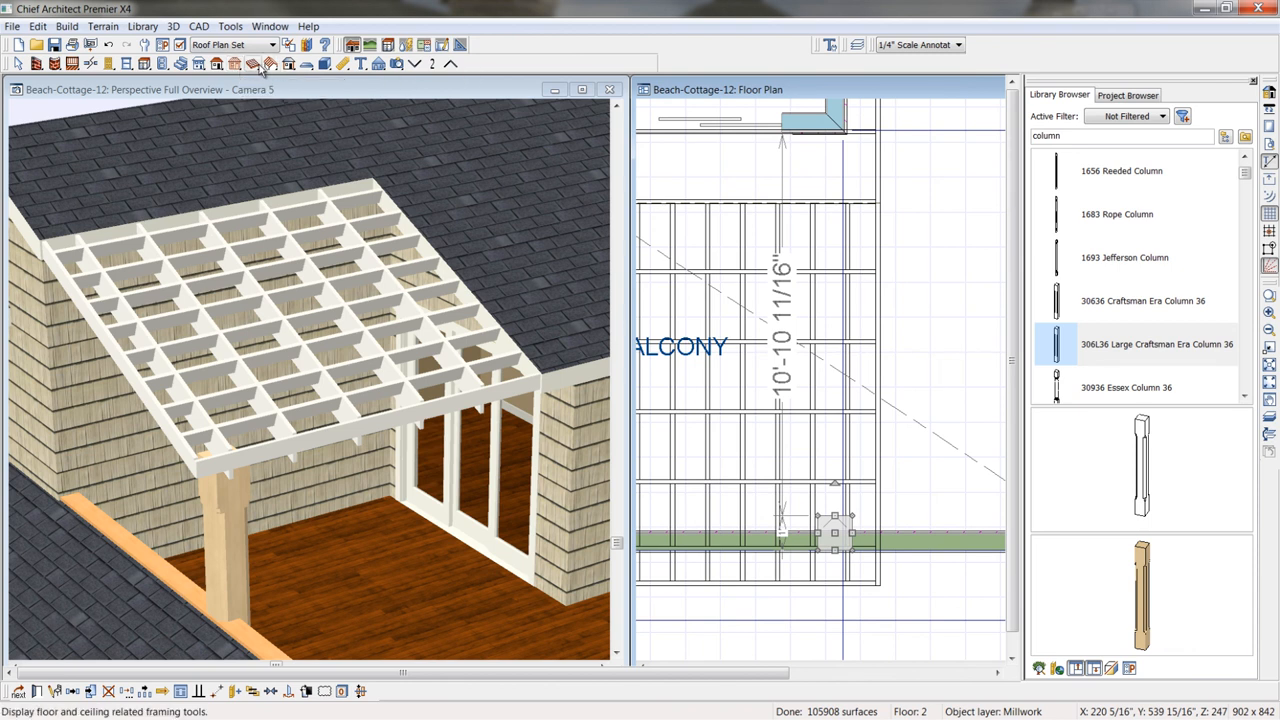
# Step: Draw a polyline solid beam about 9 5/8" wide from the house wall corner over the column to the trellis's front edge
pyautogui.click(325, 64)
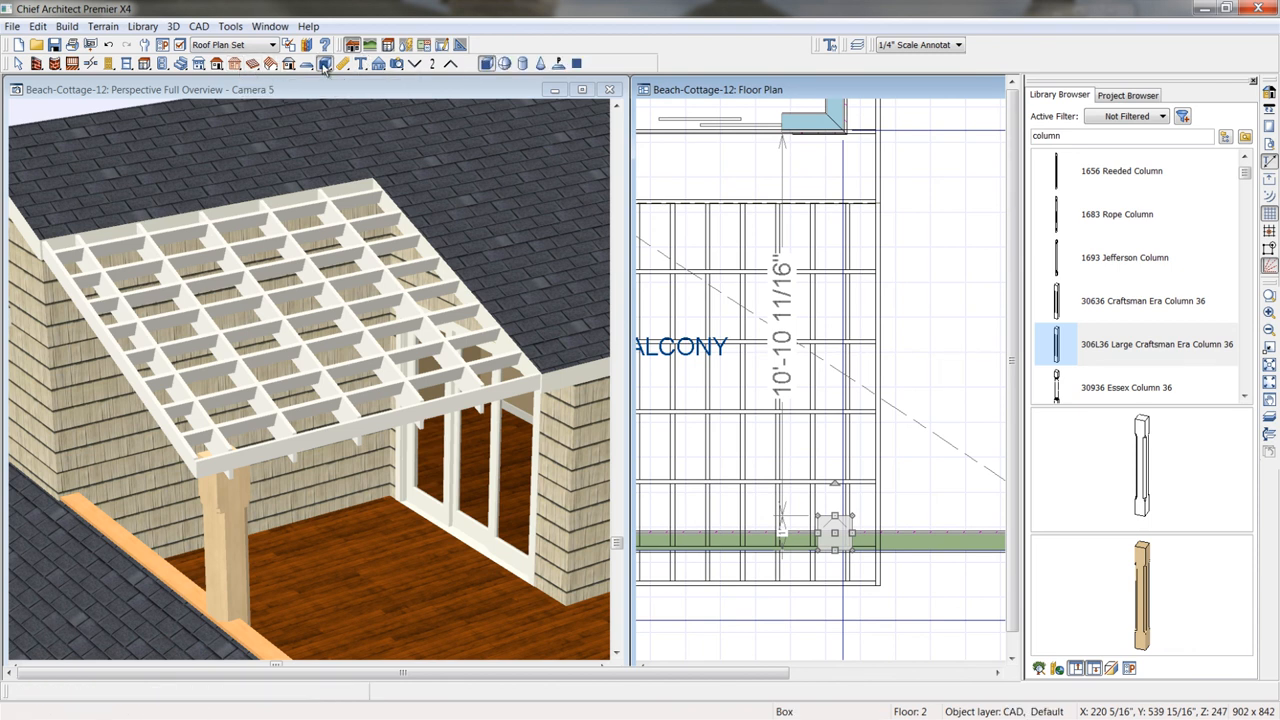
pyautogui.click(558, 64)
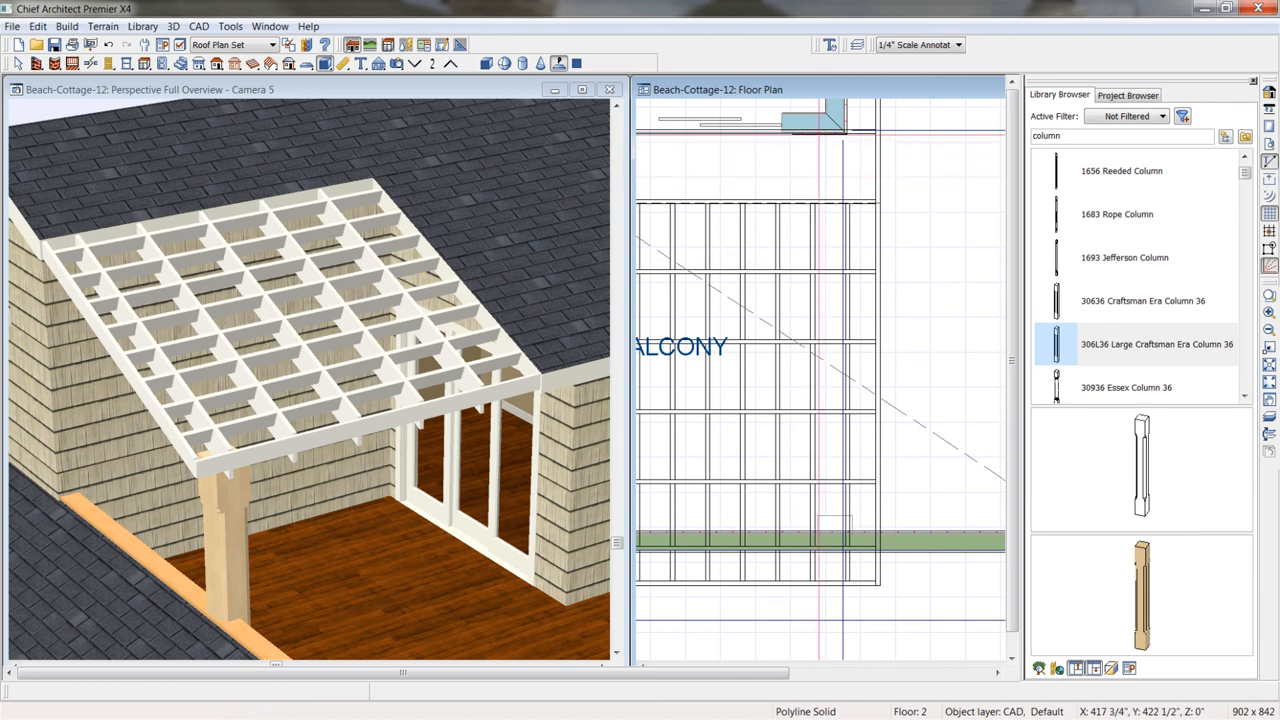
pyautogui.moveTo(819, 132); pyautogui.dragTo(844, 583)
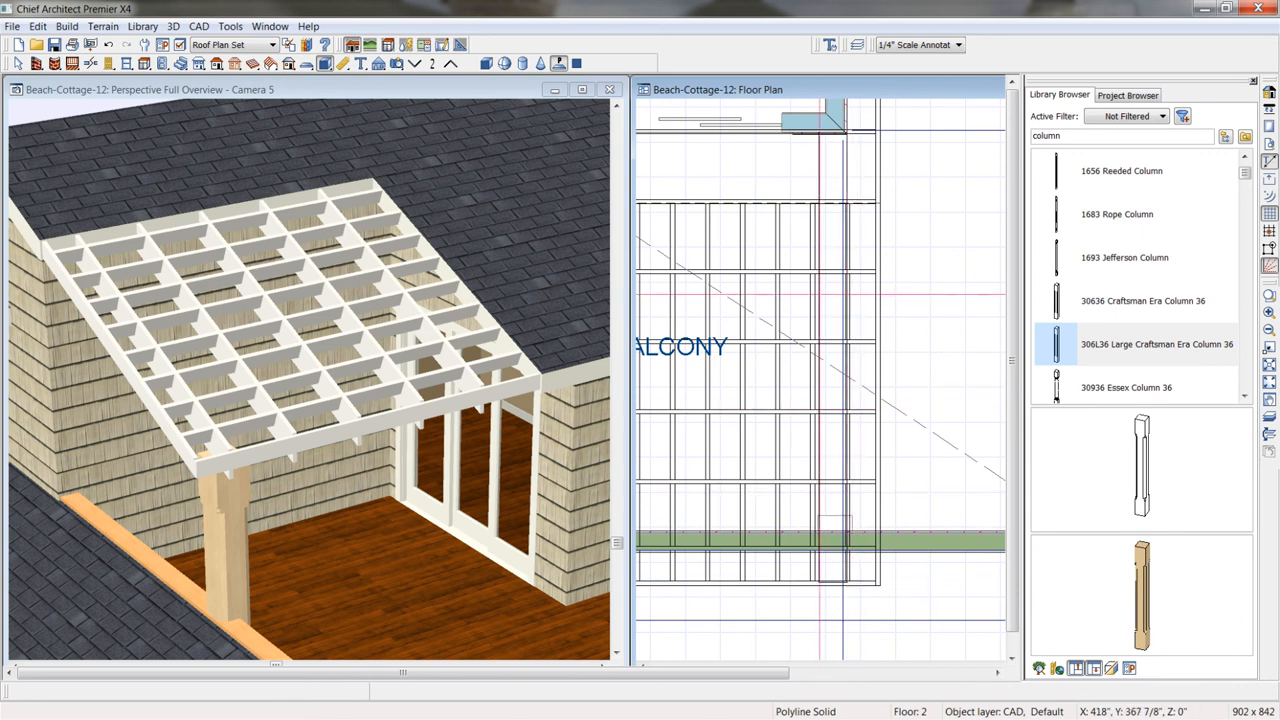
pyautogui.click(820, 294)
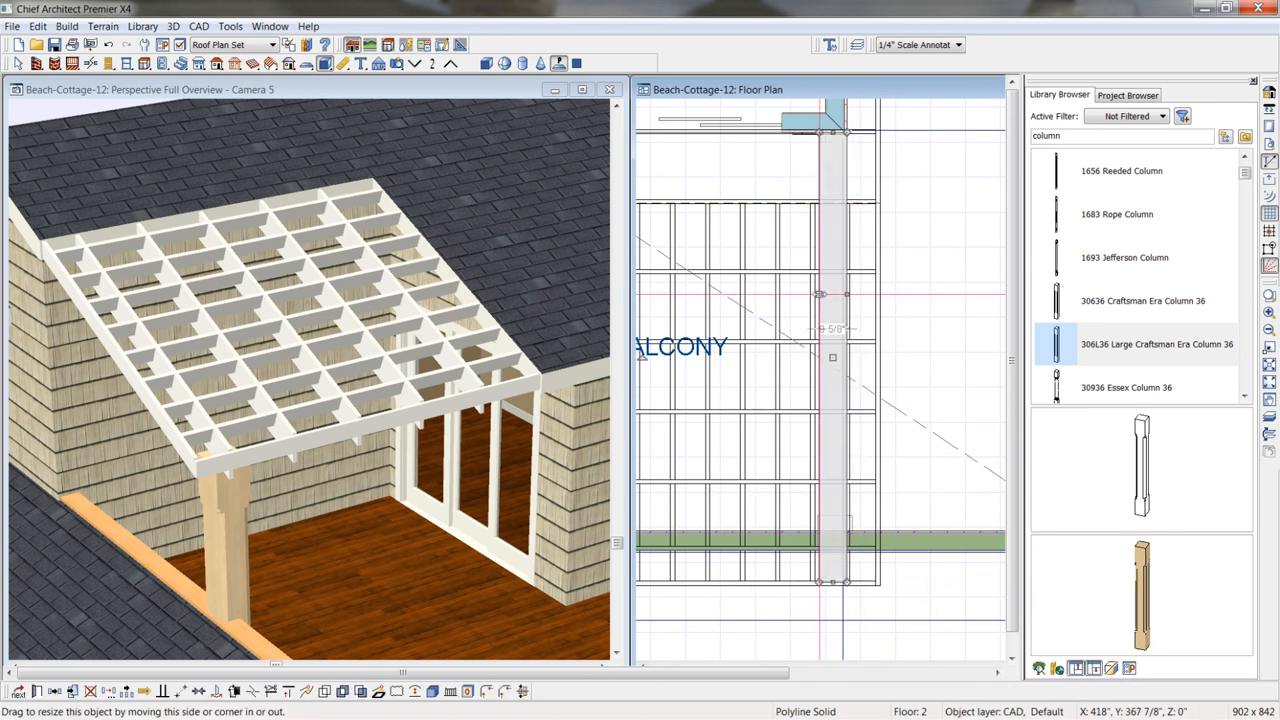
# Step: Give the beam a top elevation of 222" and a thickness of 8", and assign it to the CAD, Framing layer
pyautogui.doubleClick(820, 294)
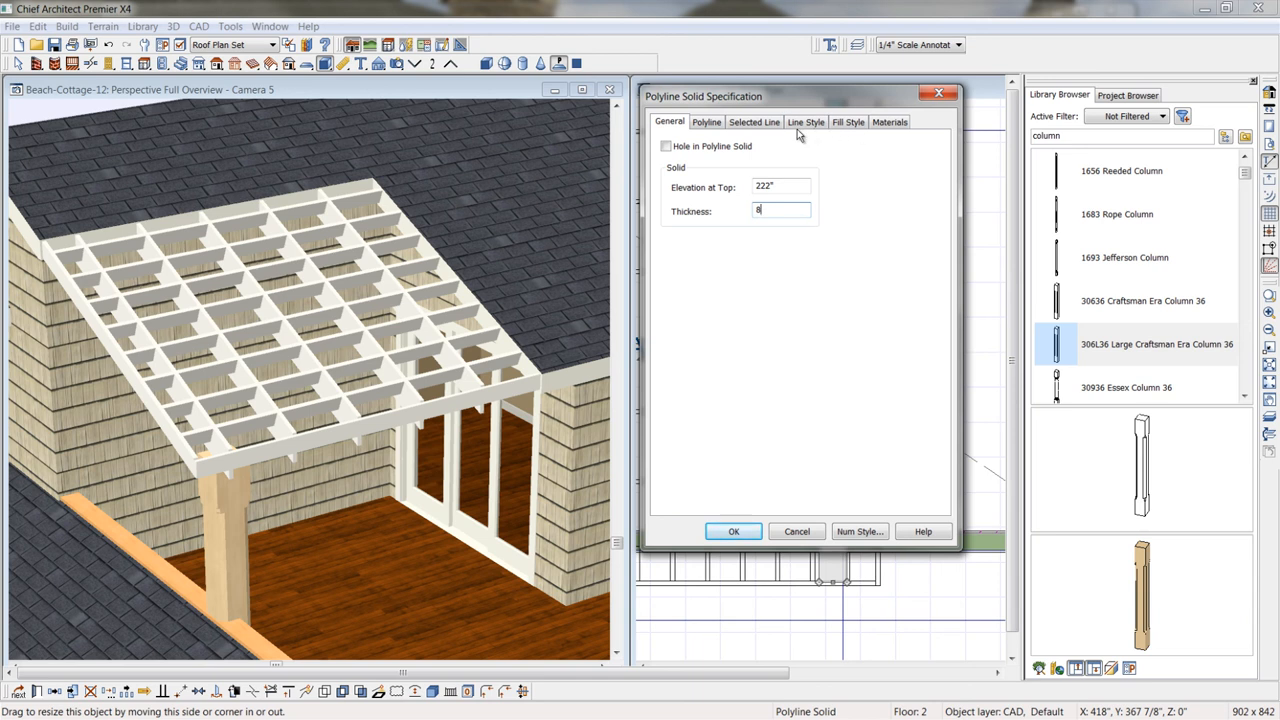
pyautogui.click(843, 124)
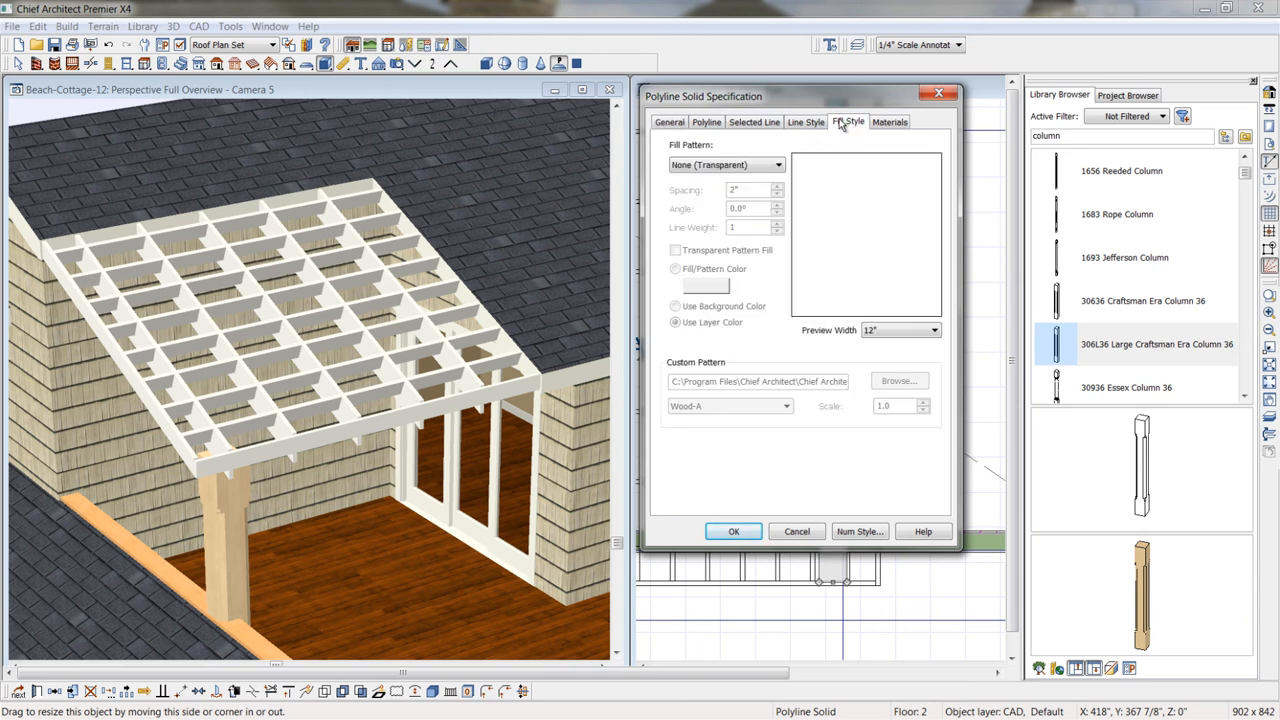
pyautogui.click(808, 124)
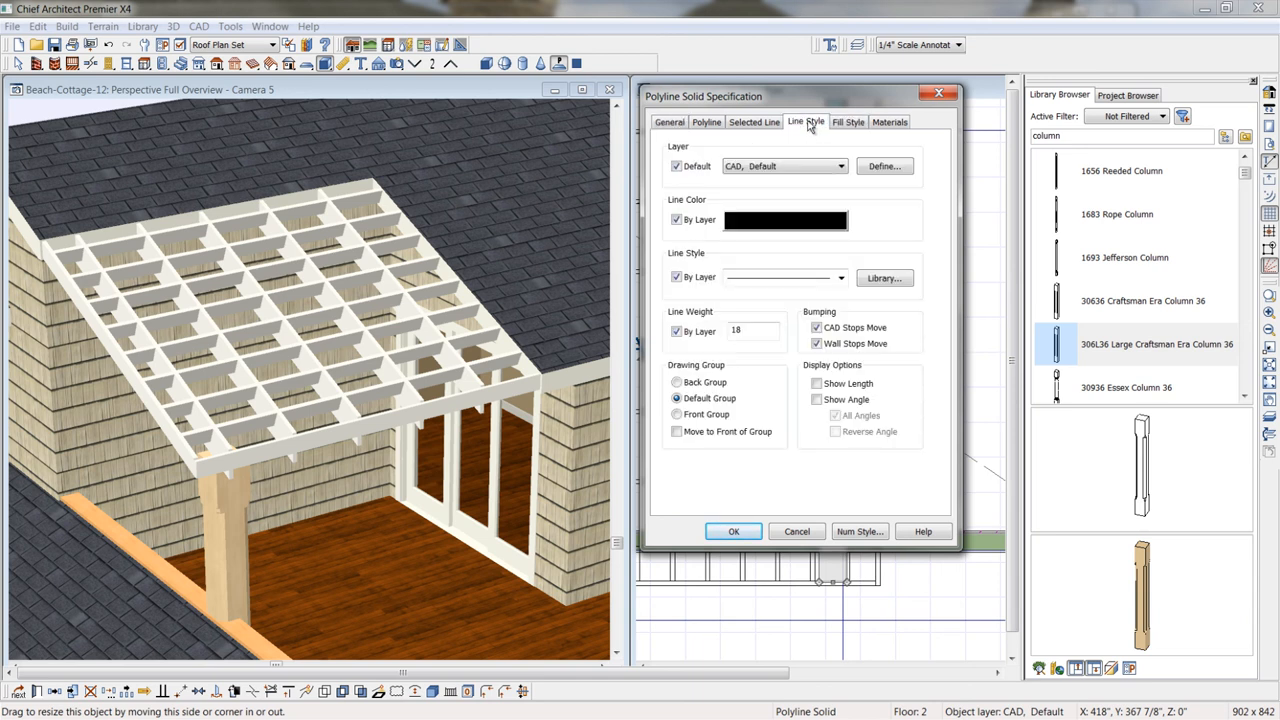
pyautogui.click(843, 167)
pyautogui.click(870, 183)
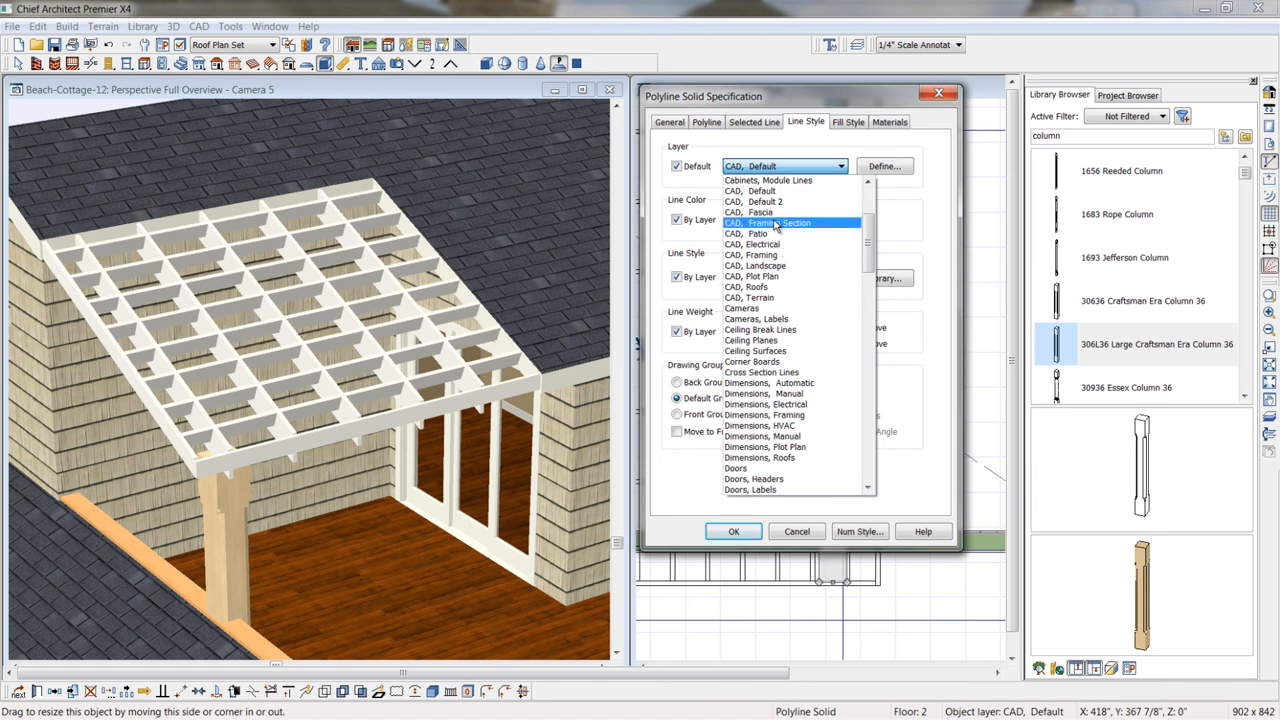
pyautogui.click(768, 255)
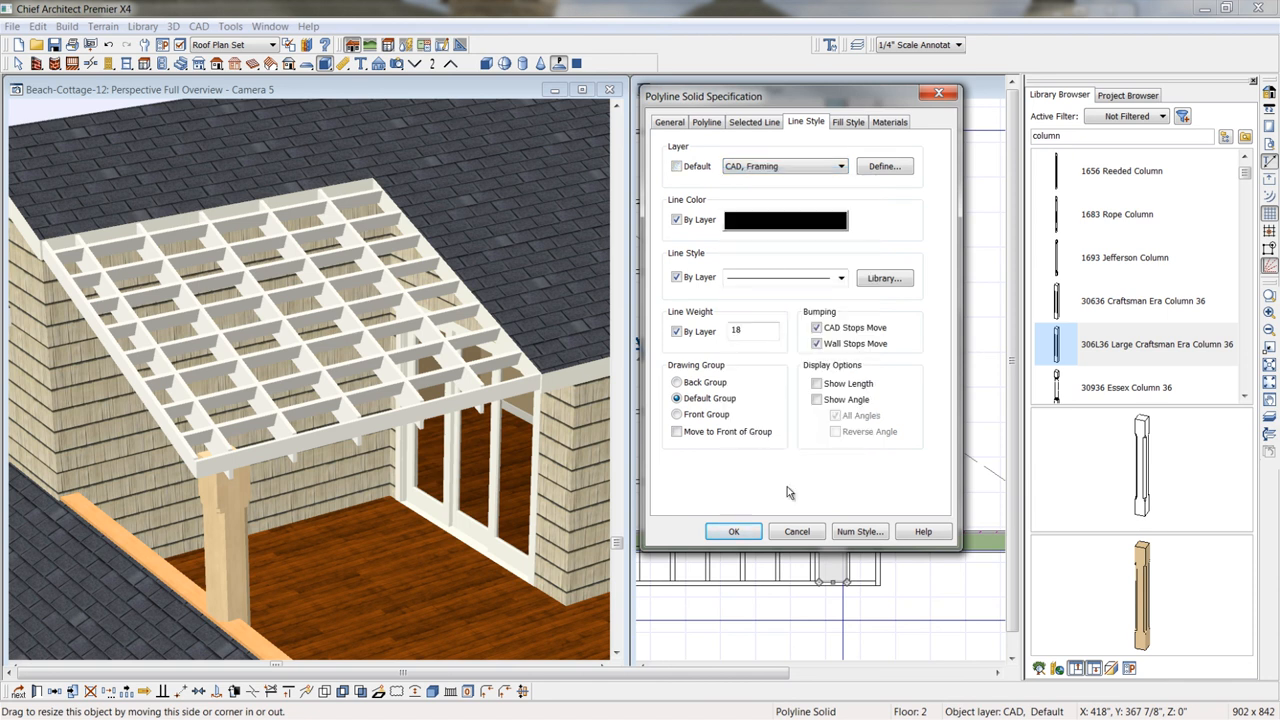
pyautogui.click(734, 532)
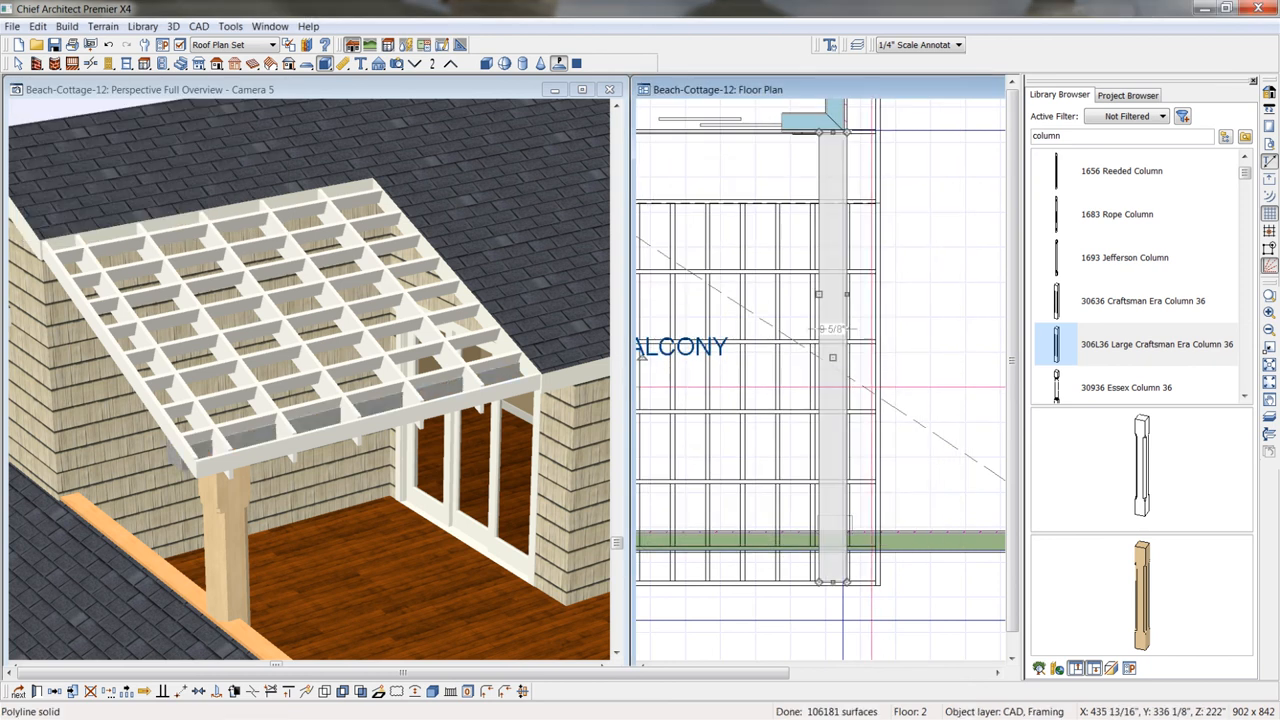
# Step: Set the beam's width to 8 inches in the floor plan
pyautogui.scroll(1, 833, 329)
pyautogui.scroll(1, 828, 327)
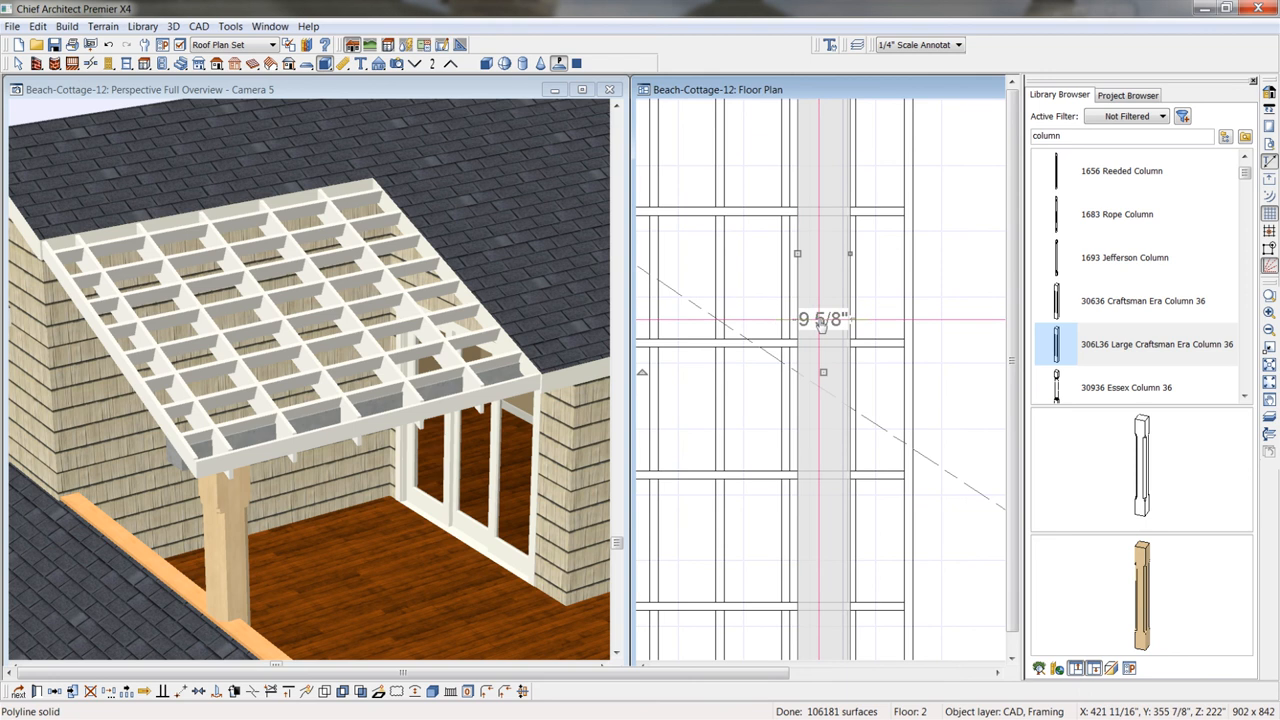
pyautogui.click(820, 321)
pyautogui.write('8')
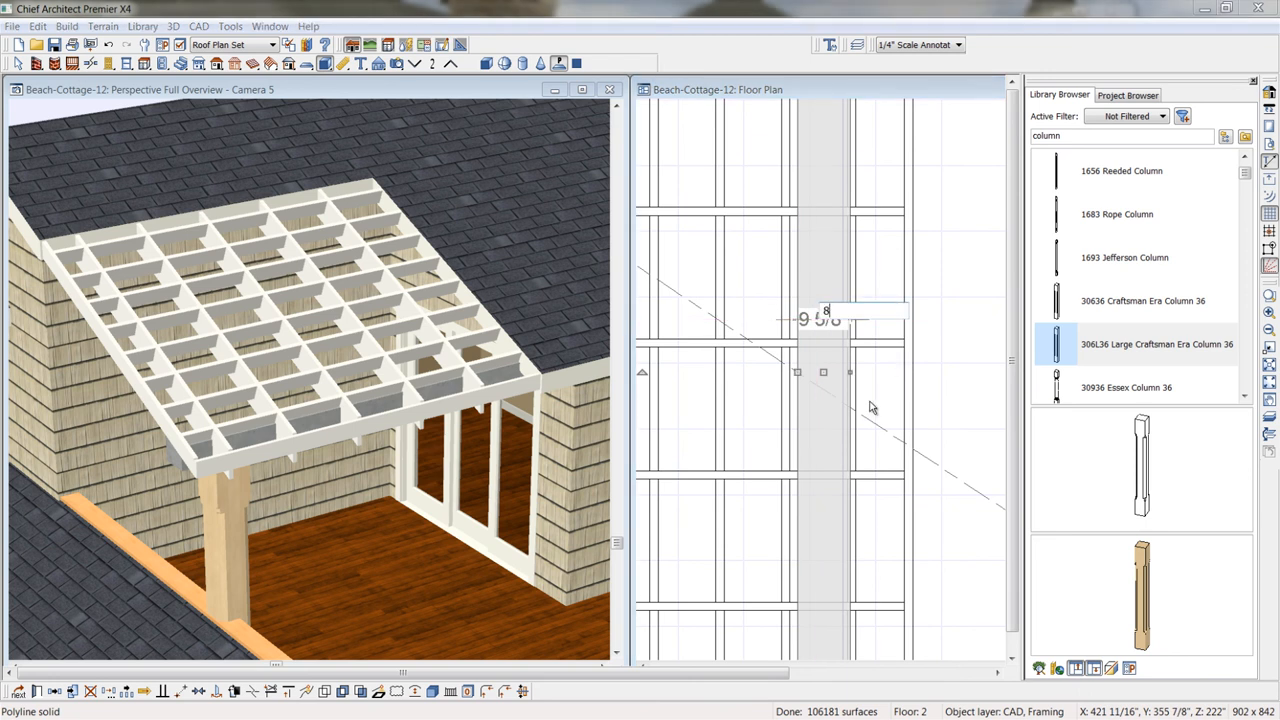
pyautogui.press('Return')
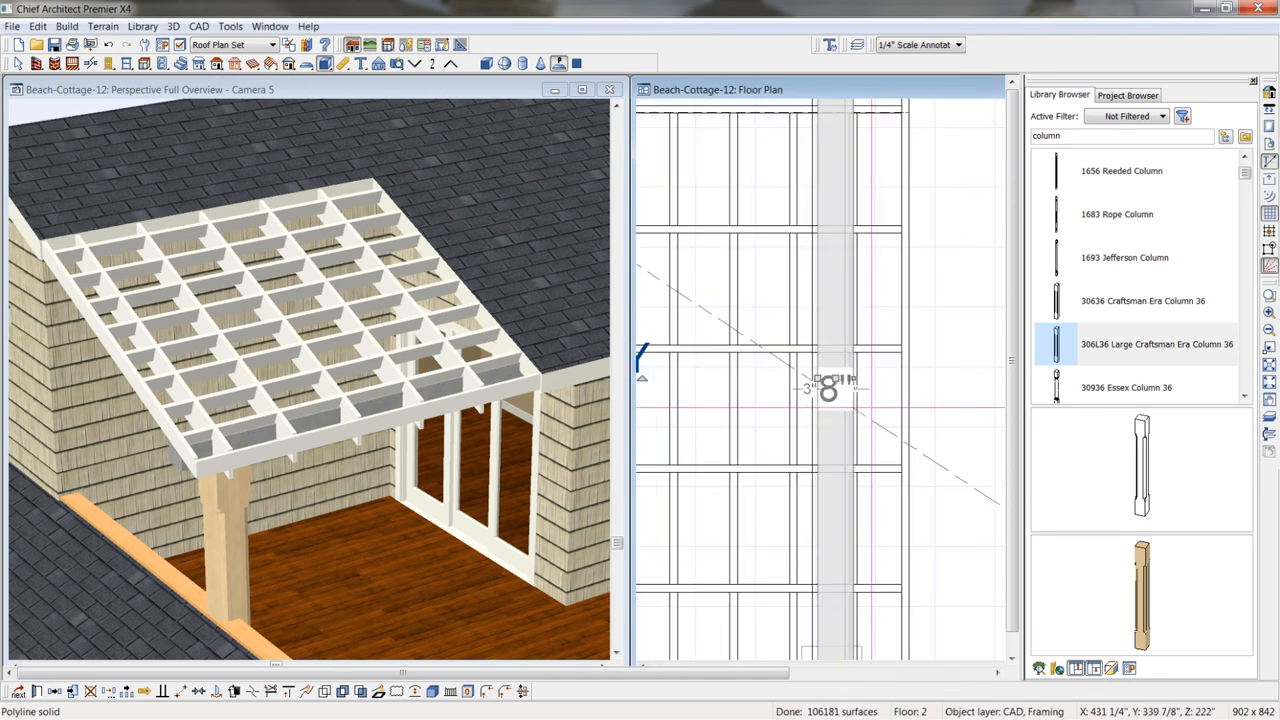
pyautogui.moveTo(885, 505); pyautogui.dragTo(881, 432, button='middle')
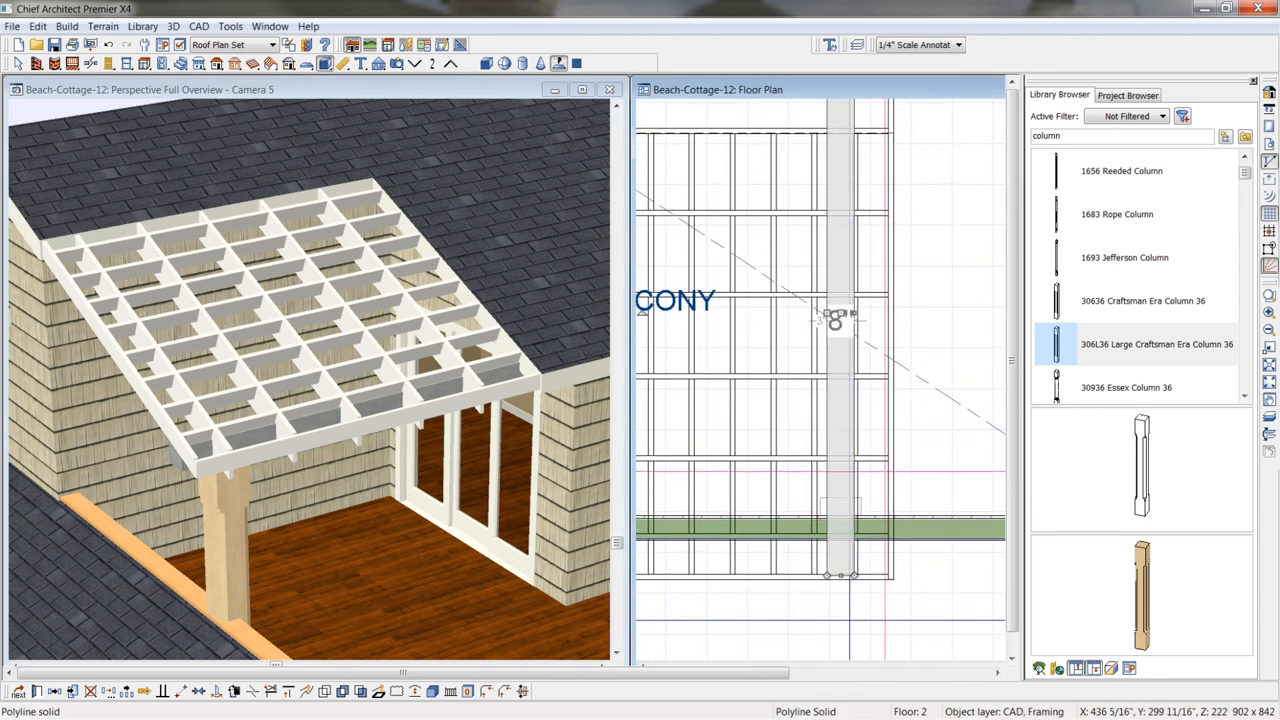
pyautogui.moveTo(838, 318); pyautogui.dragTo(836, 318)
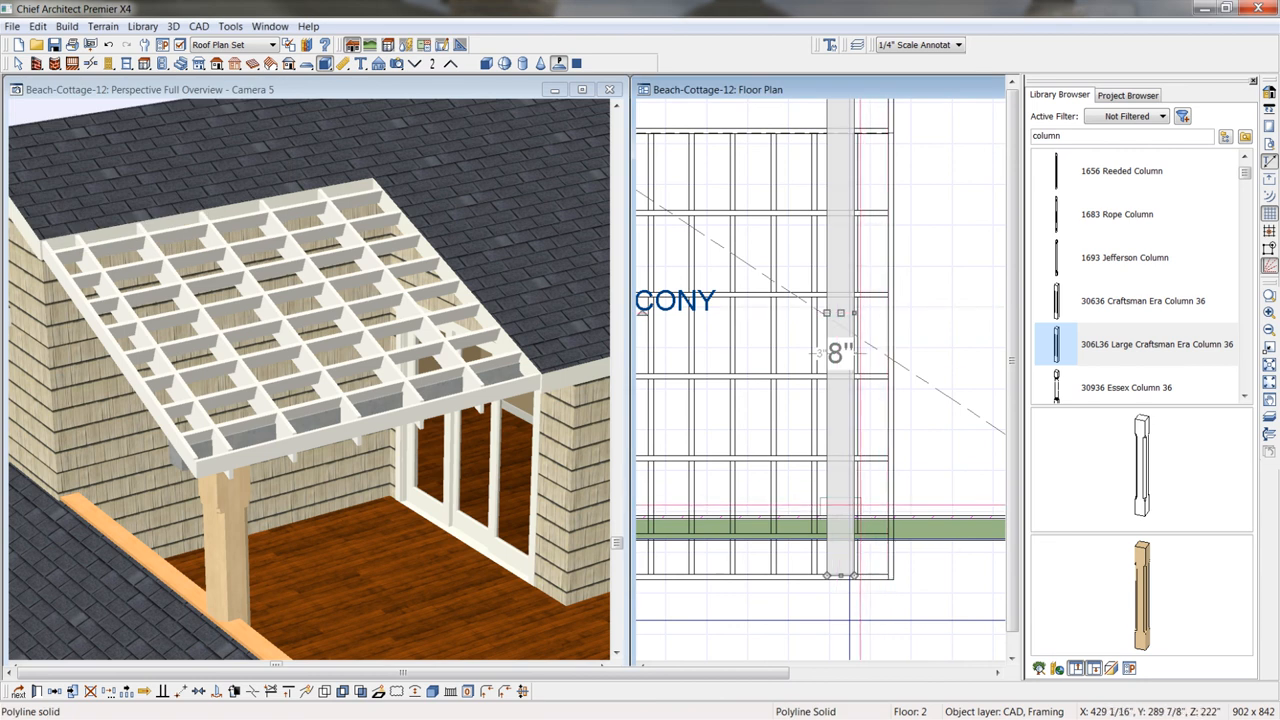
# Step: Assign the column beneath the beam to the CAD, Framing layer
pyautogui.click(861, 506)
pyautogui.click(864, 509)
pyautogui.doubleClick(861, 505)
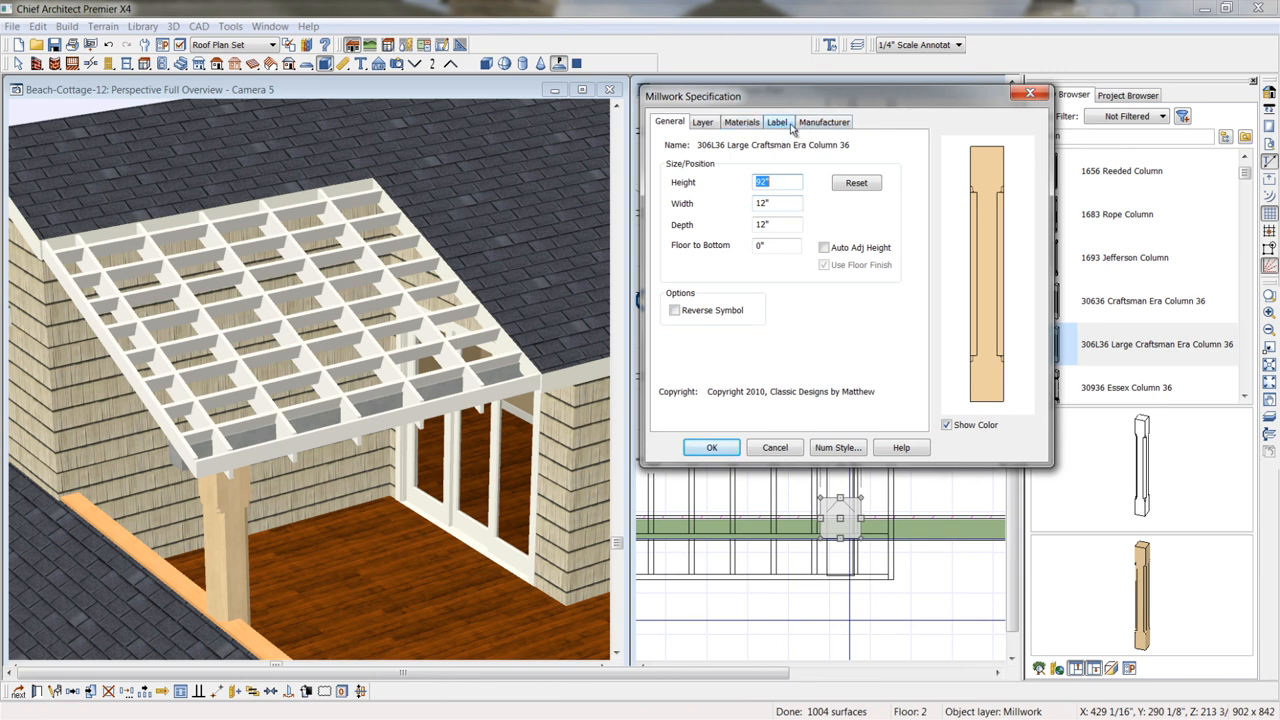
pyautogui.click(719, 124)
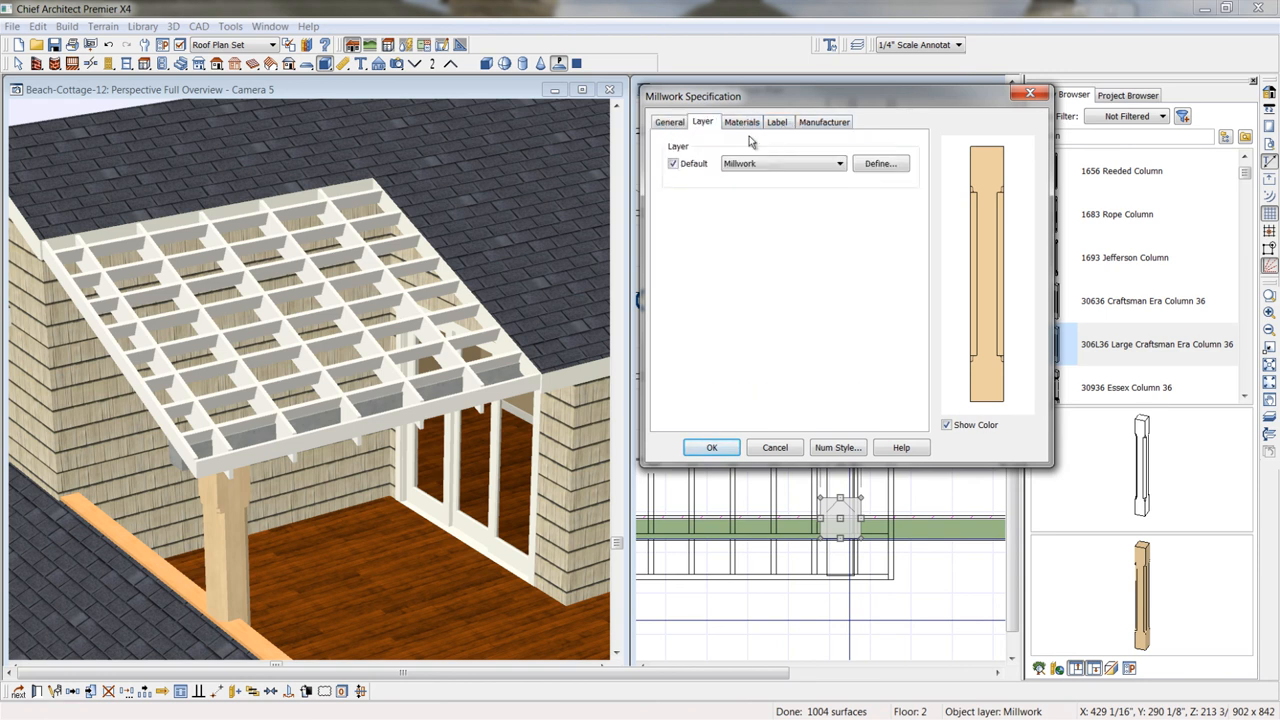
pyautogui.click(841, 164)
pyautogui.press('c')
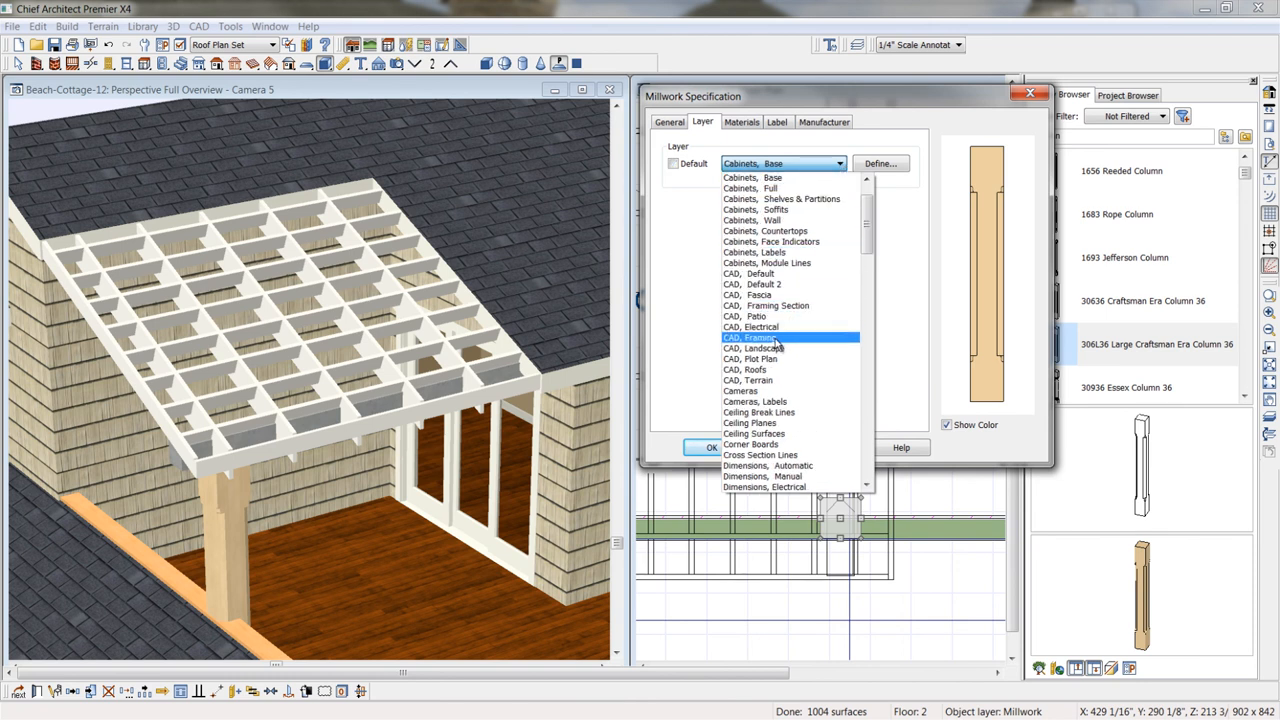
pyautogui.click(848, 337)
pyautogui.click(708, 448)
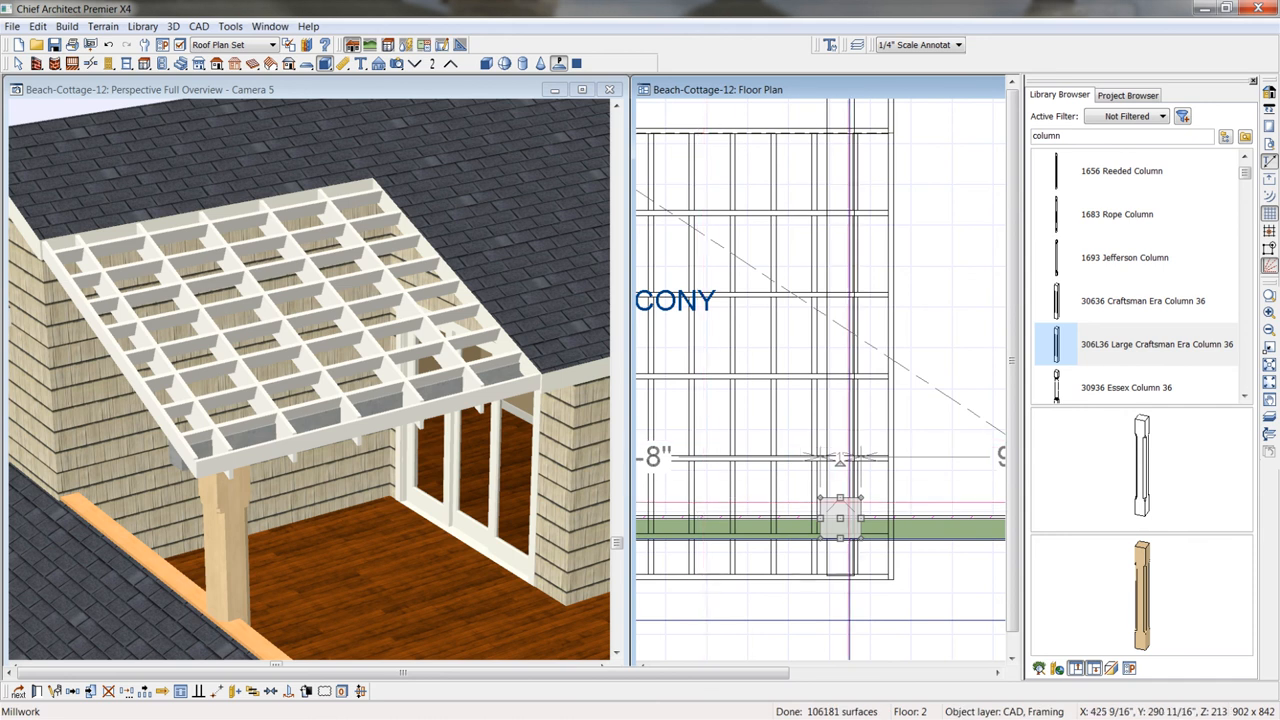
# Step: Create a backclipped cross section across the beam facing the column side, and examine where the column top meets the beam
pyautogui.moveTo(908, 577); pyautogui.dragTo(829, 563, button='middle')
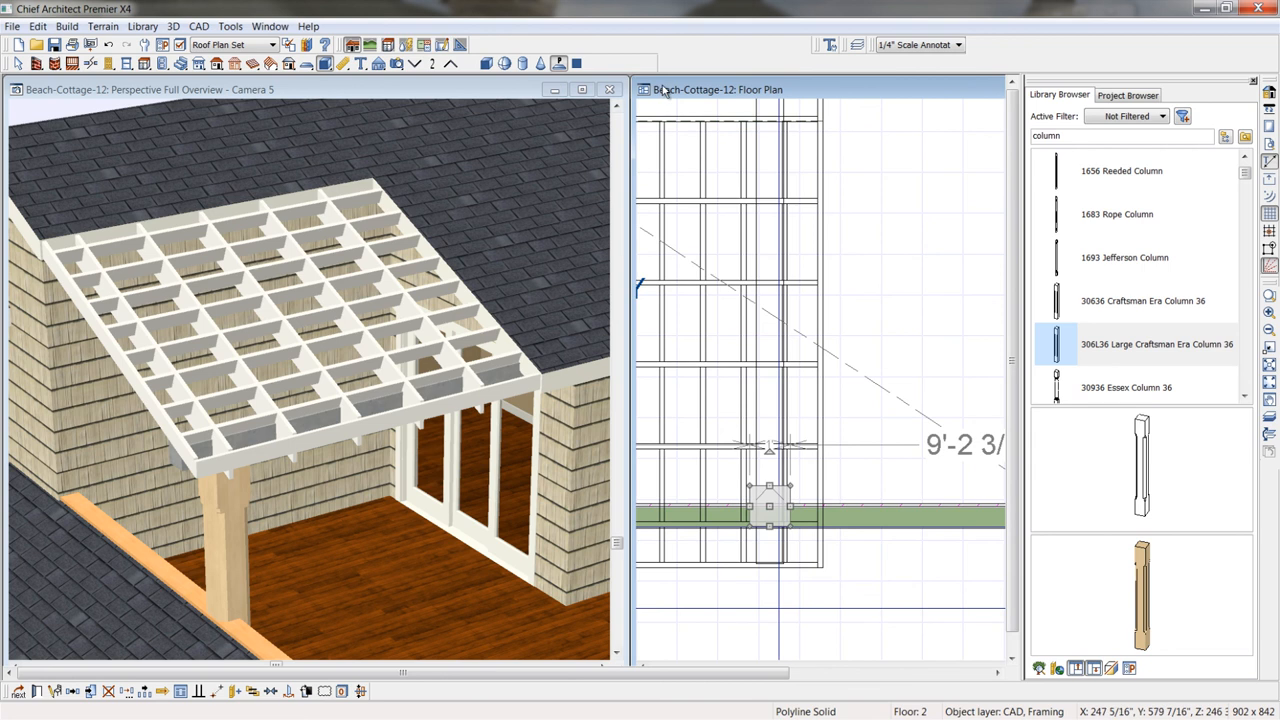
pyautogui.click(378, 63)
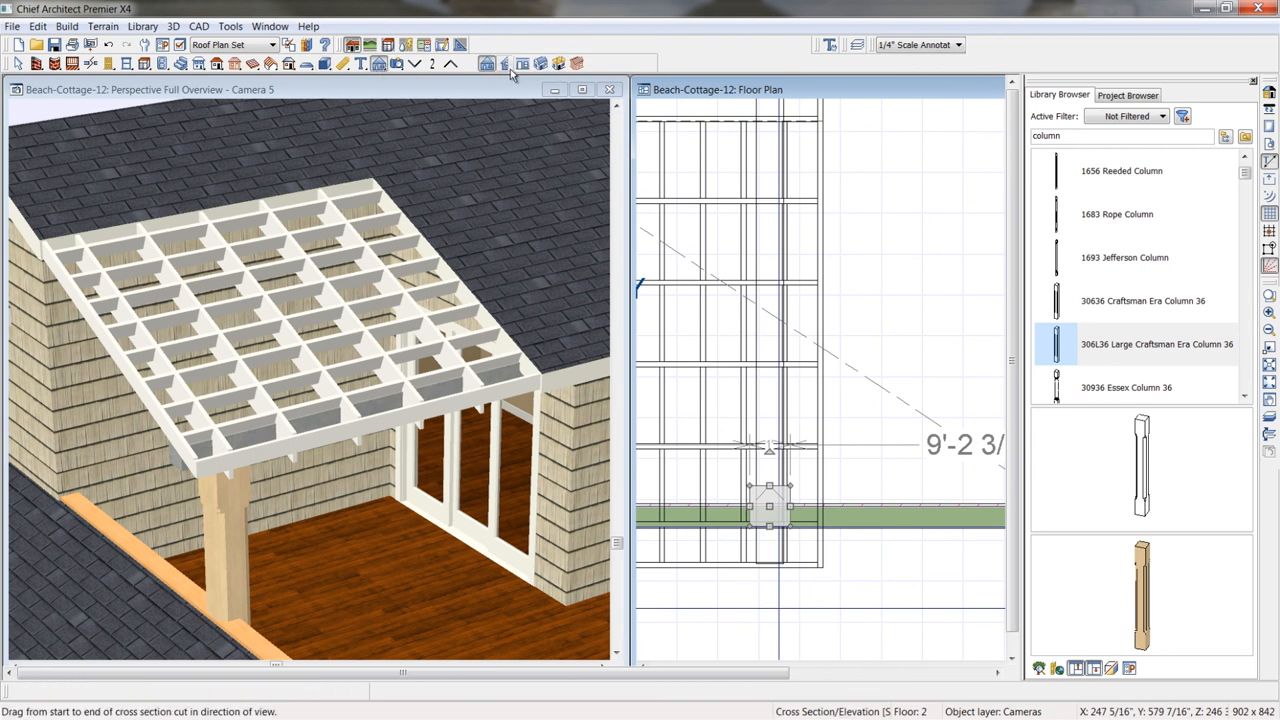
pyautogui.click(506, 66)
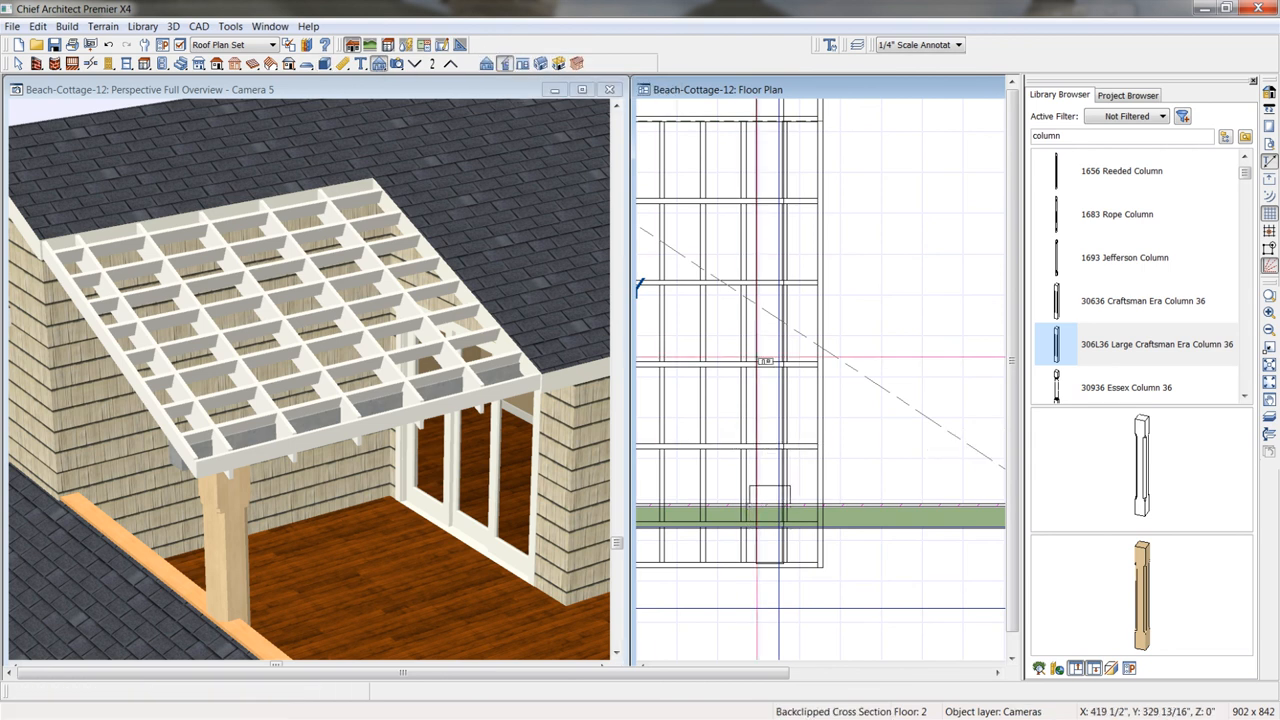
pyautogui.moveTo(860, 410); pyautogui.dragTo(706, 409)
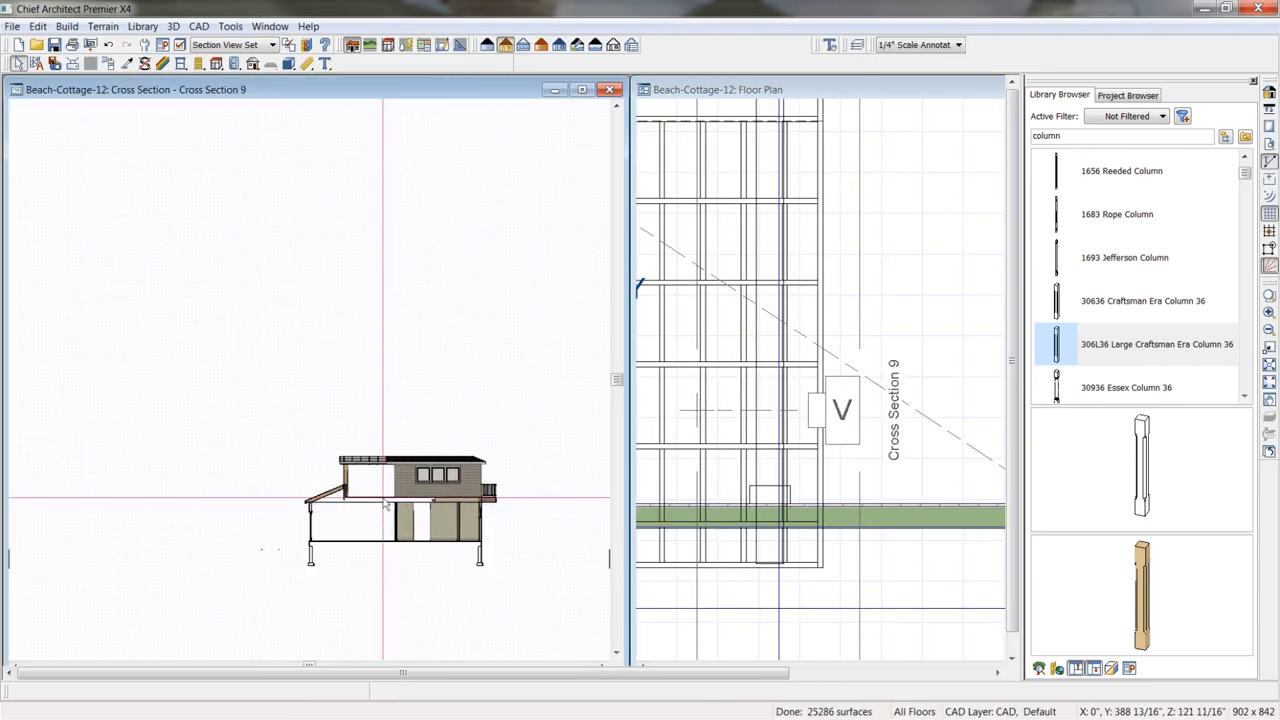
pyautogui.scroll(5, 388, 497)
pyautogui.scroll(3, 380, 494)
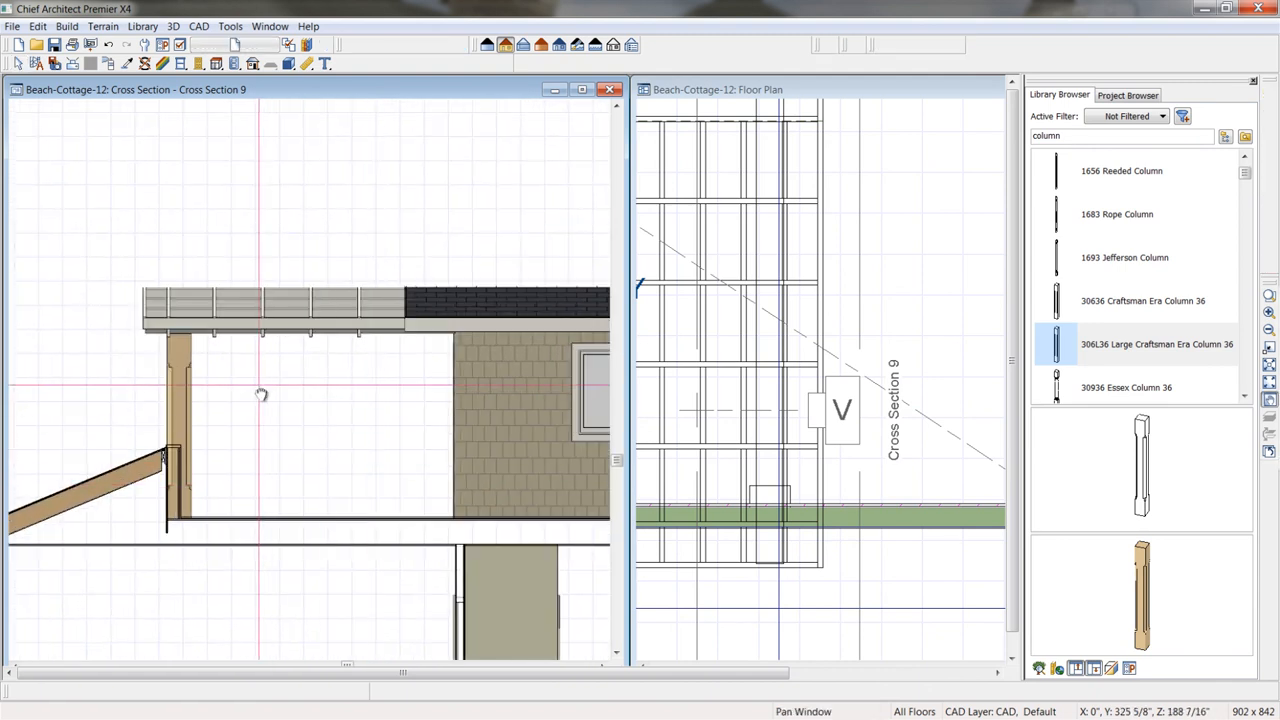
pyautogui.scroll(4, 325, 410)
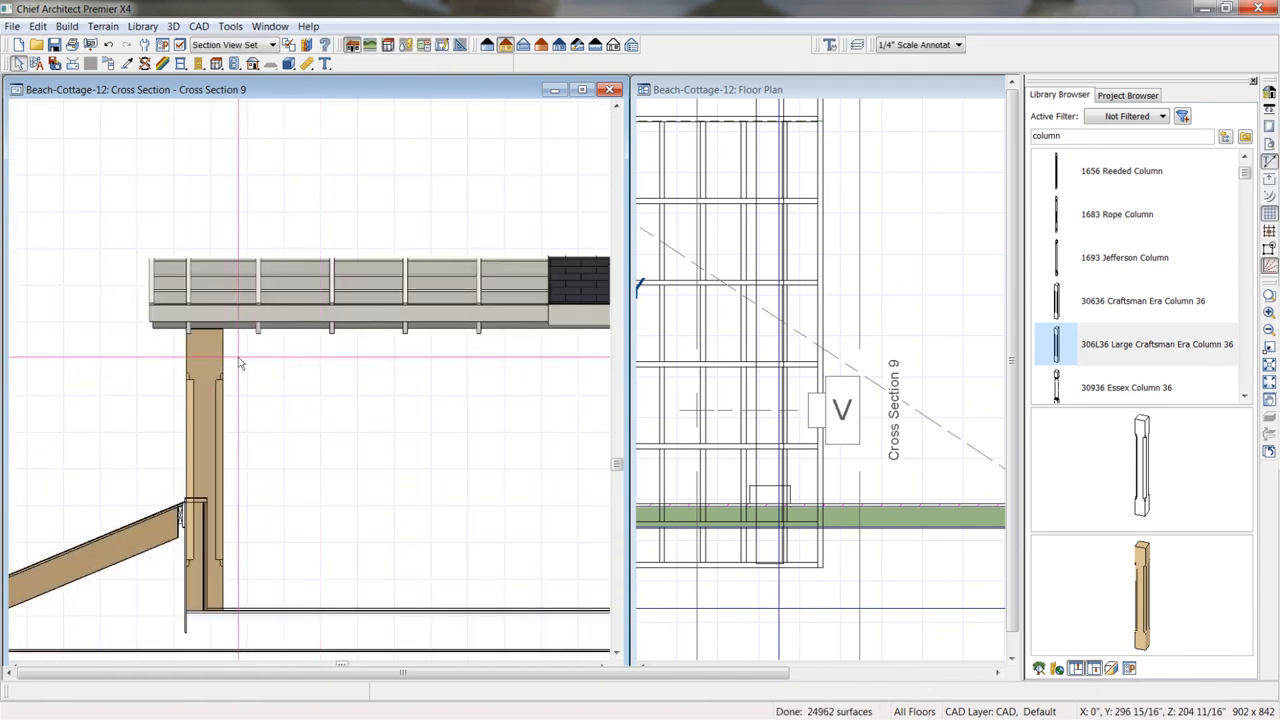
pyautogui.scroll(3, 279, 410)
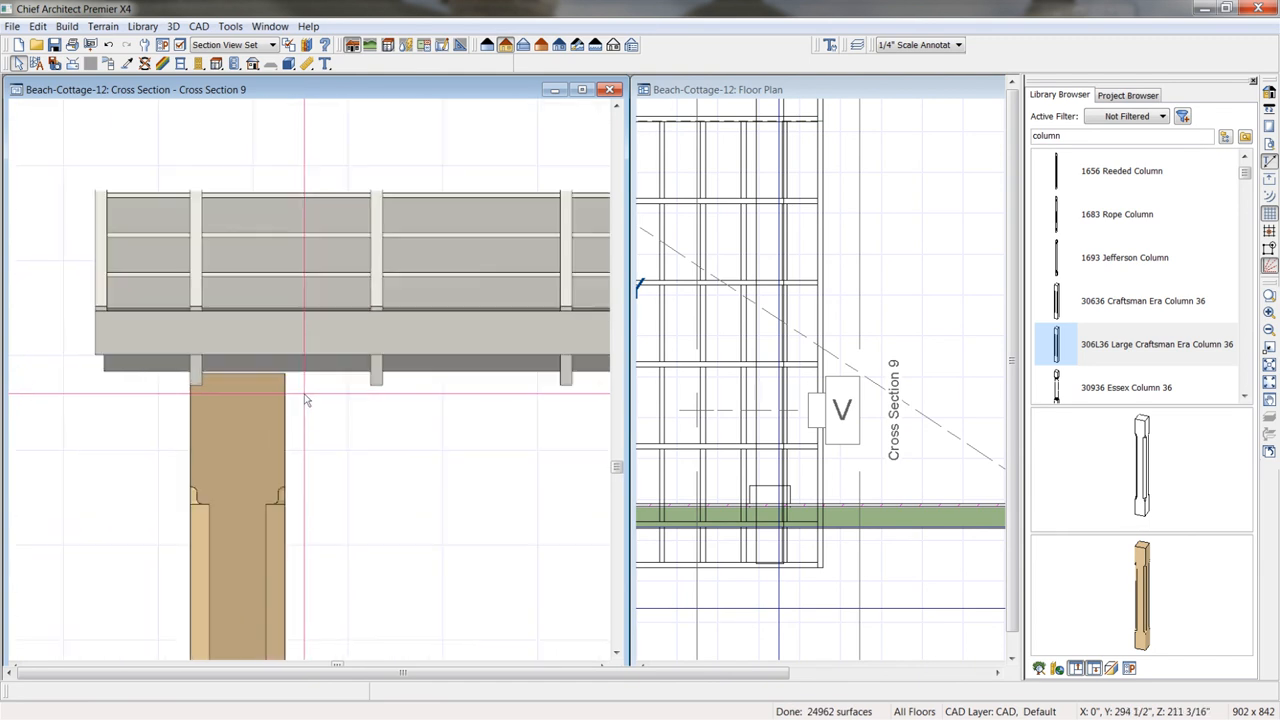
# Step: Shift the beam slightly outward in the cross section so its end lines up with the outer end of the trellis
pyautogui.click(513, 369)
pyautogui.scroll(-3, 517, 414)
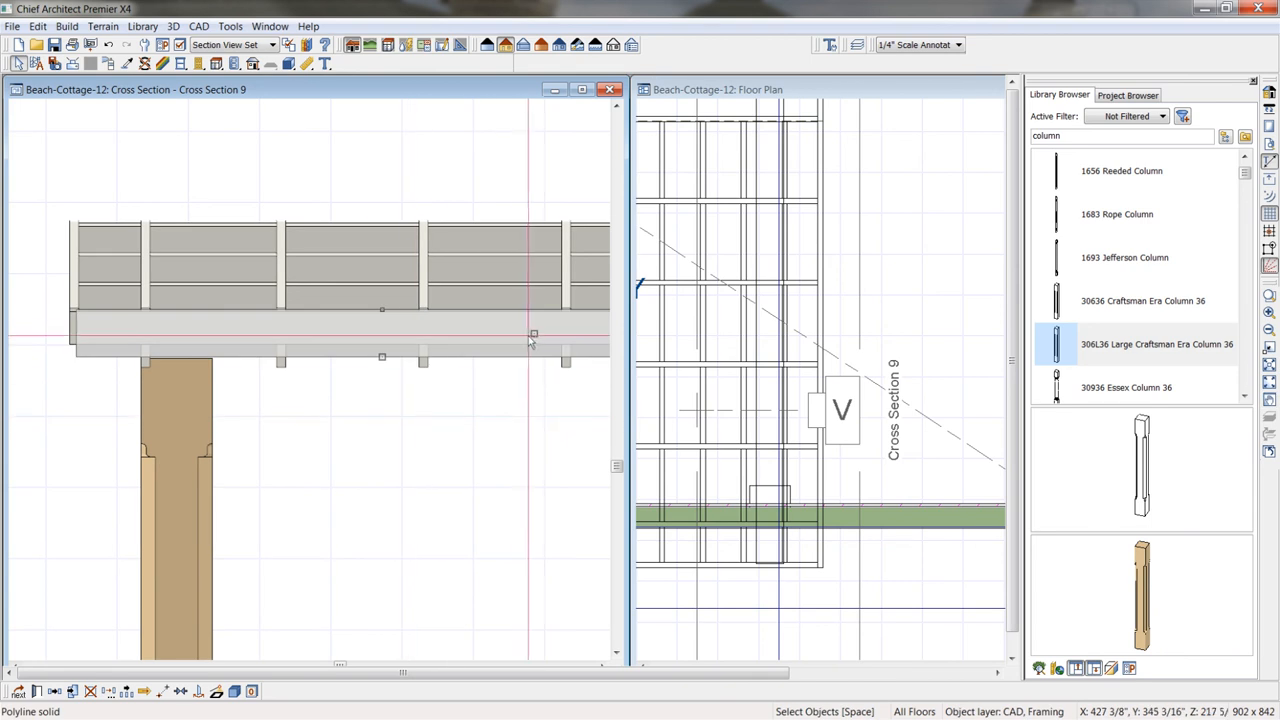
pyautogui.moveTo(532, 334); pyautogui.dragTo(530, 334)
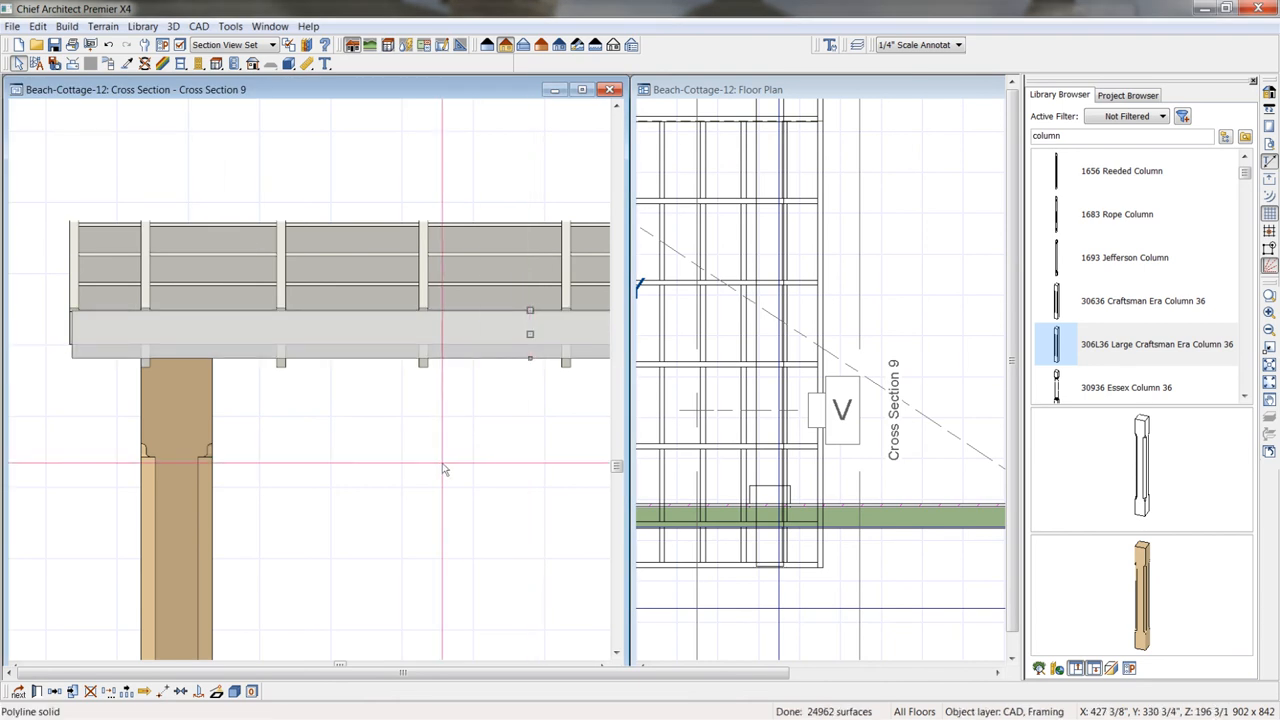
# Step: Try to shorten the trellis fascia by pulling its outer end back in the cross section
pyautogui.click(82, 355)
pyautogui.scroll(-1, 82, 355)
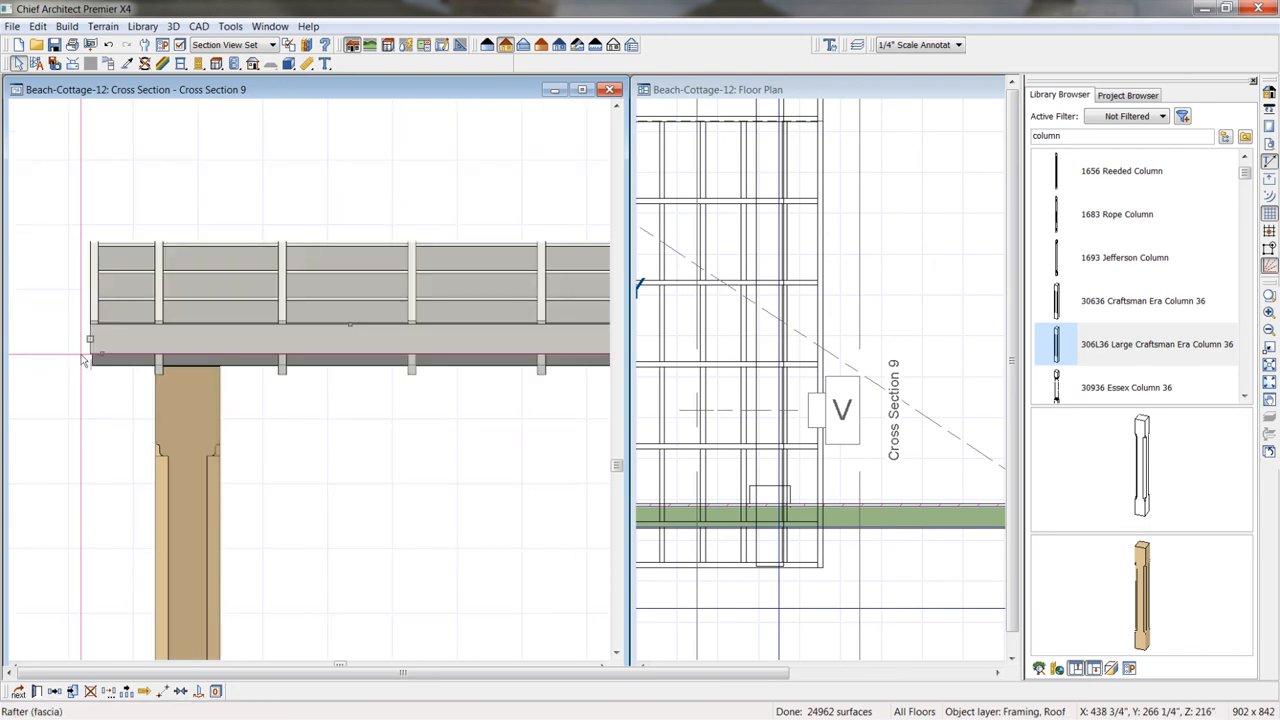
pyautogui.moveTo(90, 340); pyautogui.dragTo(106, 341)
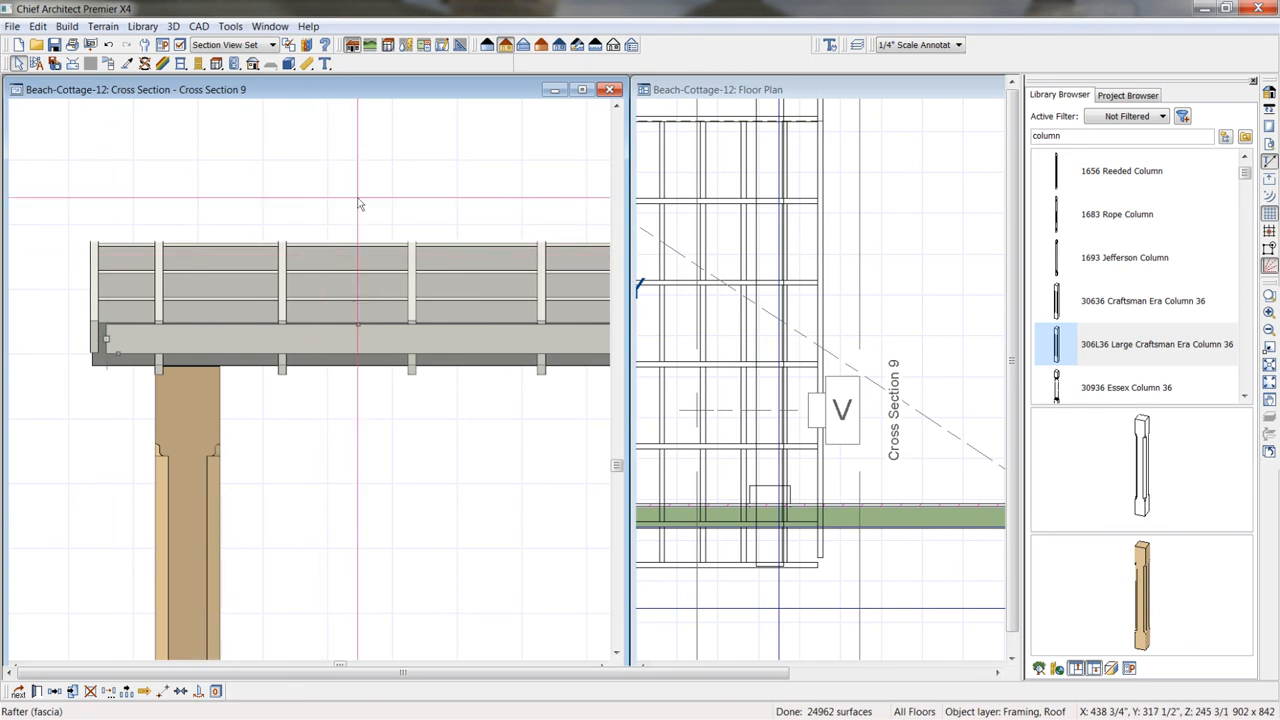
# Step: Close the cross section, maximize the camera view, and paint the column and beam with the fascia's Fir Framing--PAINTED: Color - Bone material
pyautogui.click(609, 89)
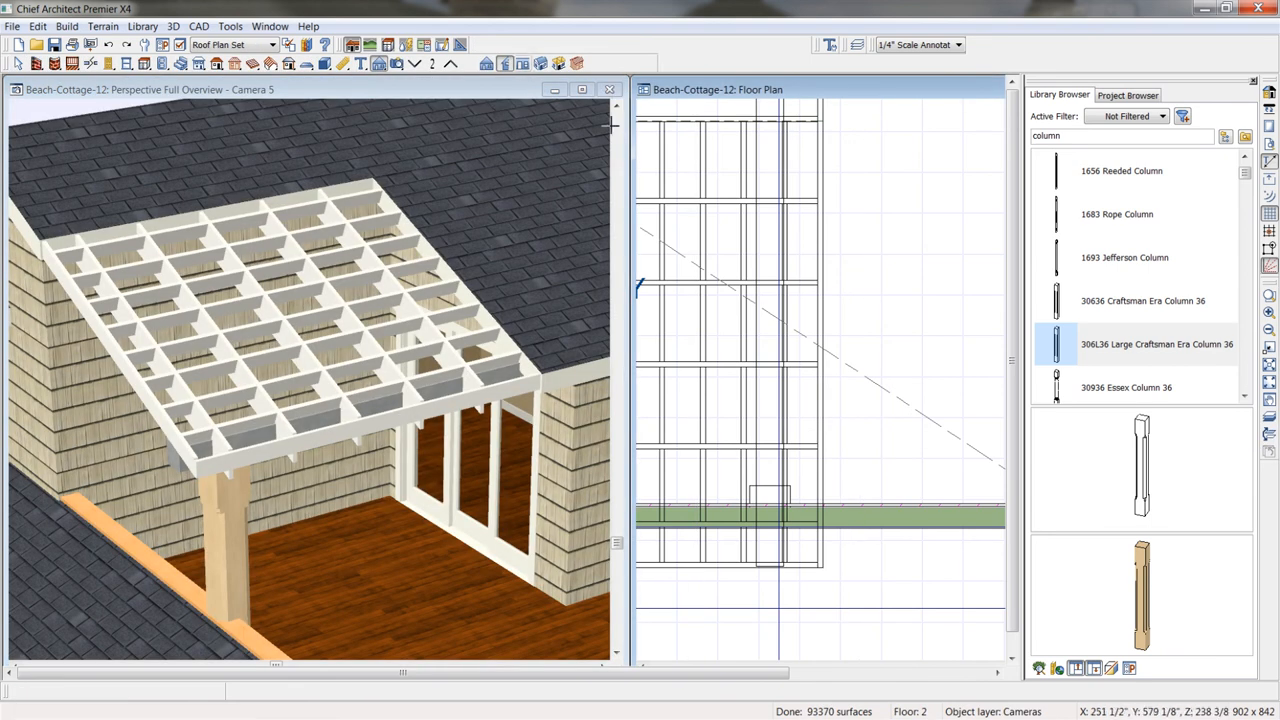
pyautogui.click(582, 89)
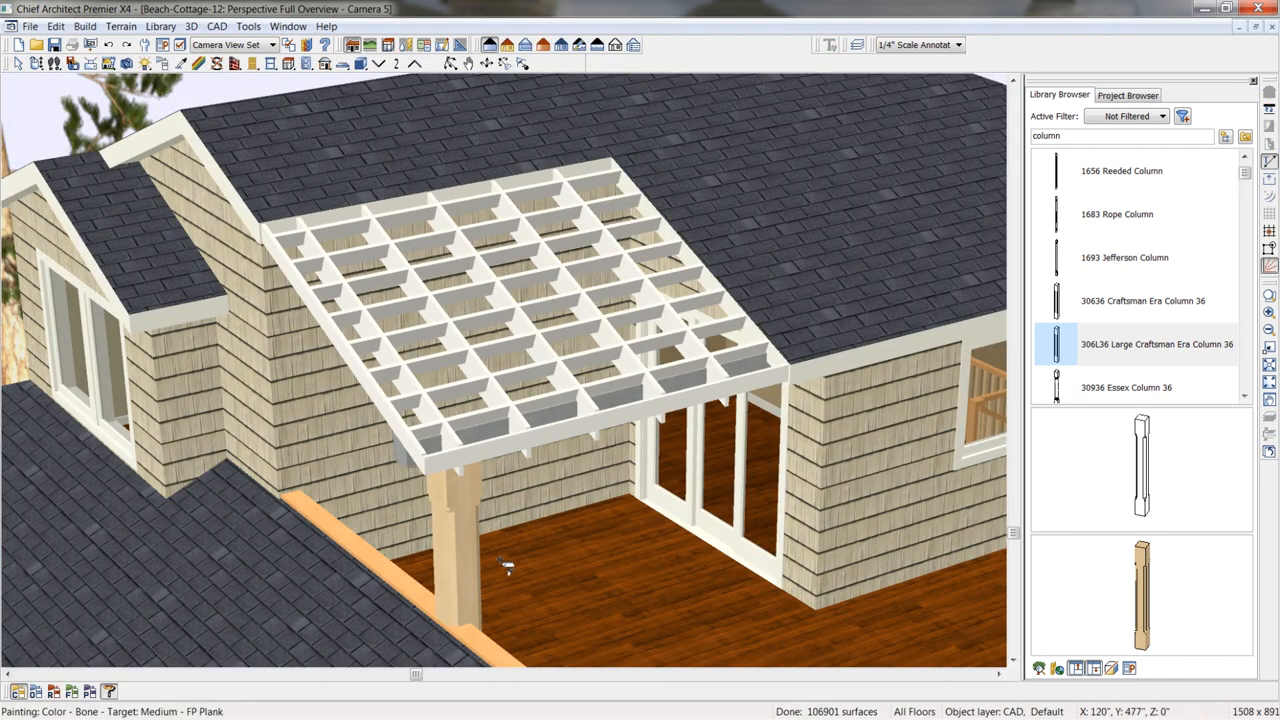
pyautogui.click(42, 64)
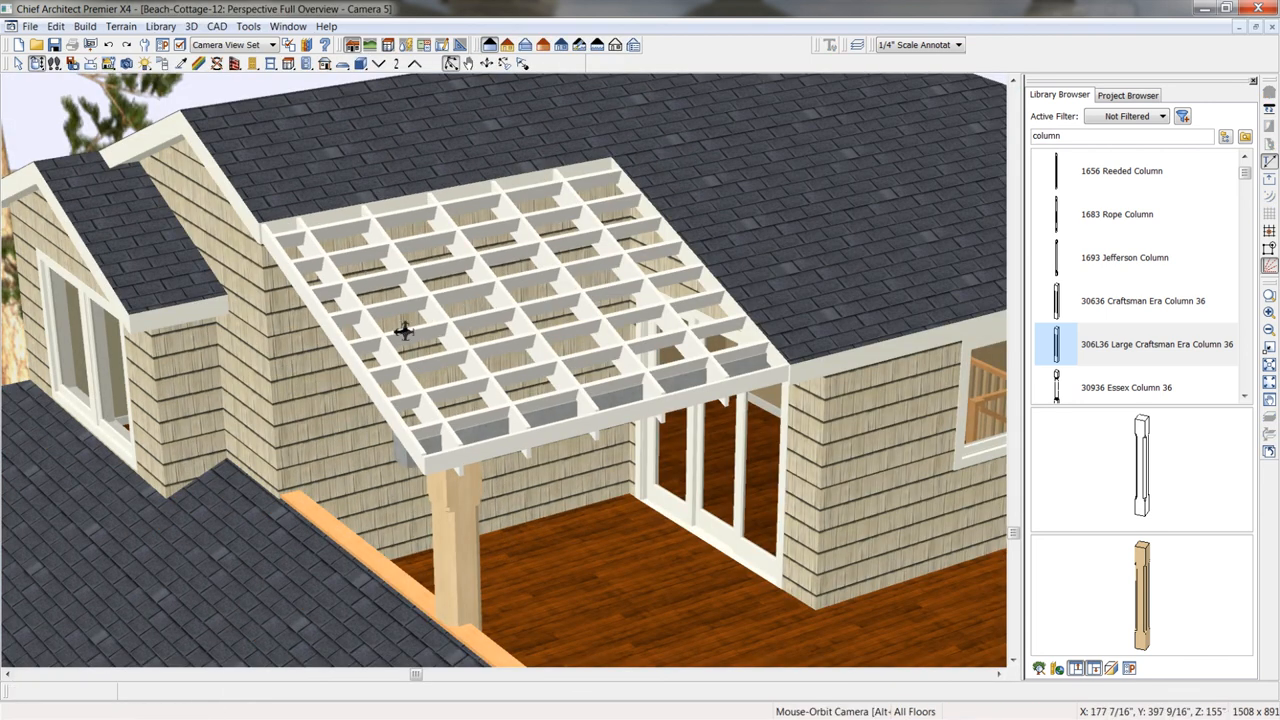
pyautogui.moveTo(448, 436); pyautogui.dragTo(551, 395)
pyautogui.moveTo(710, 368); pyautogui.dragTo(667, 443)
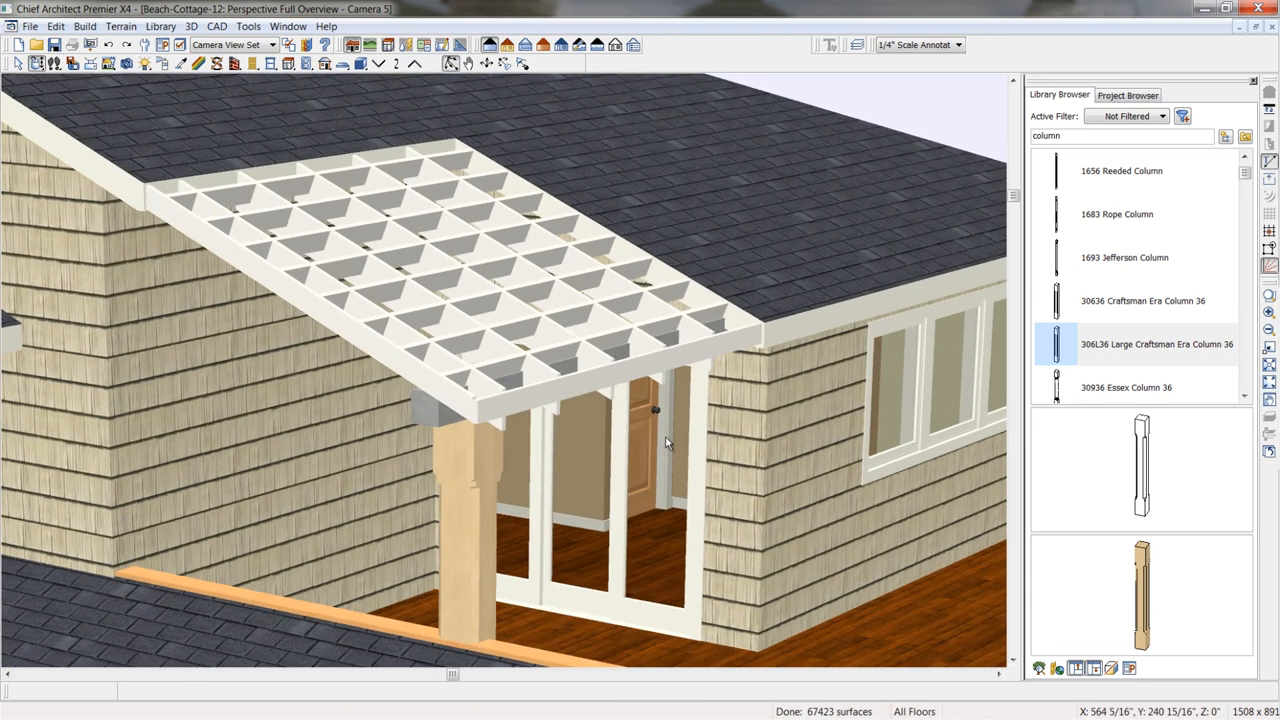
pyautogui.click(182, 65)
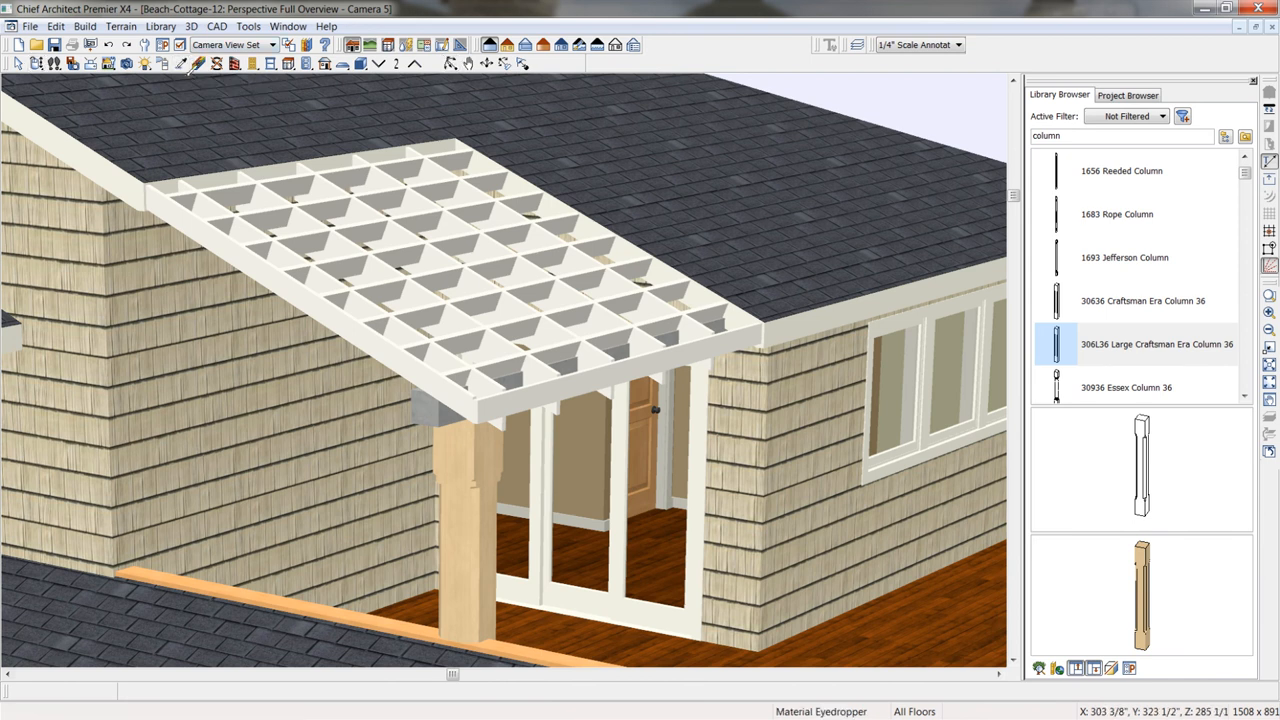
pyautogui.click(580, 389)
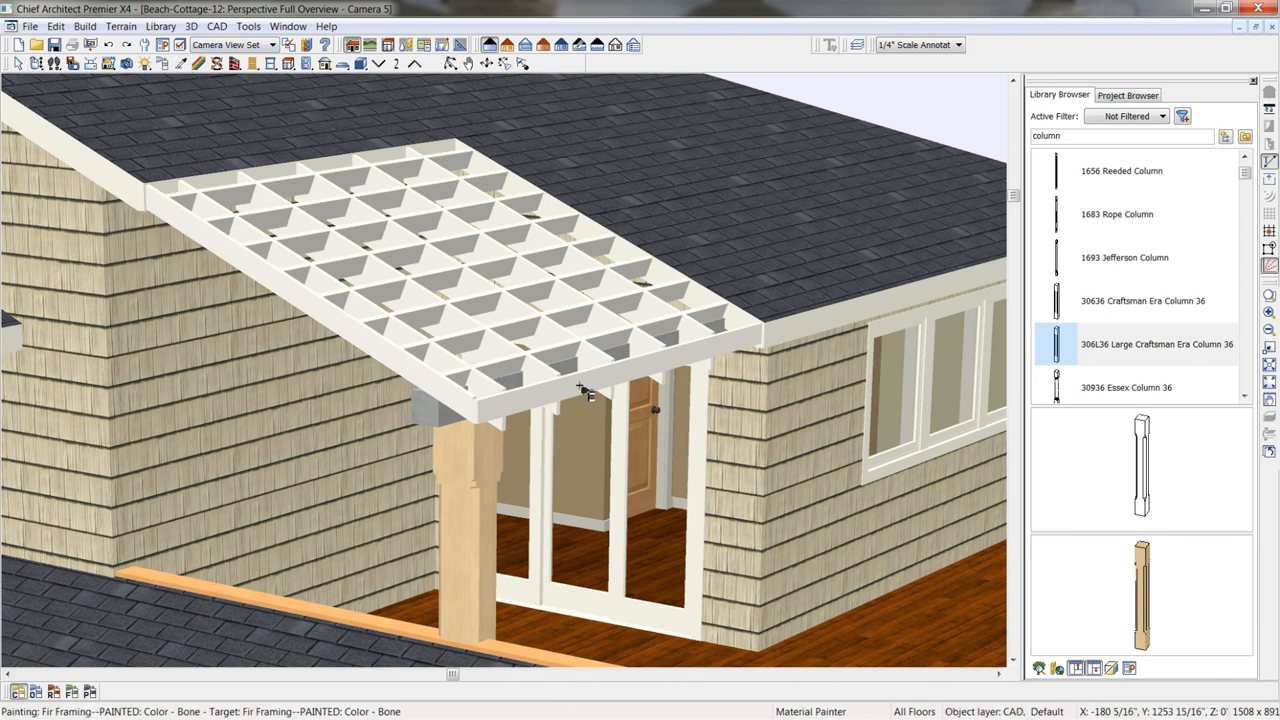
pyautogui.click(468, 481)
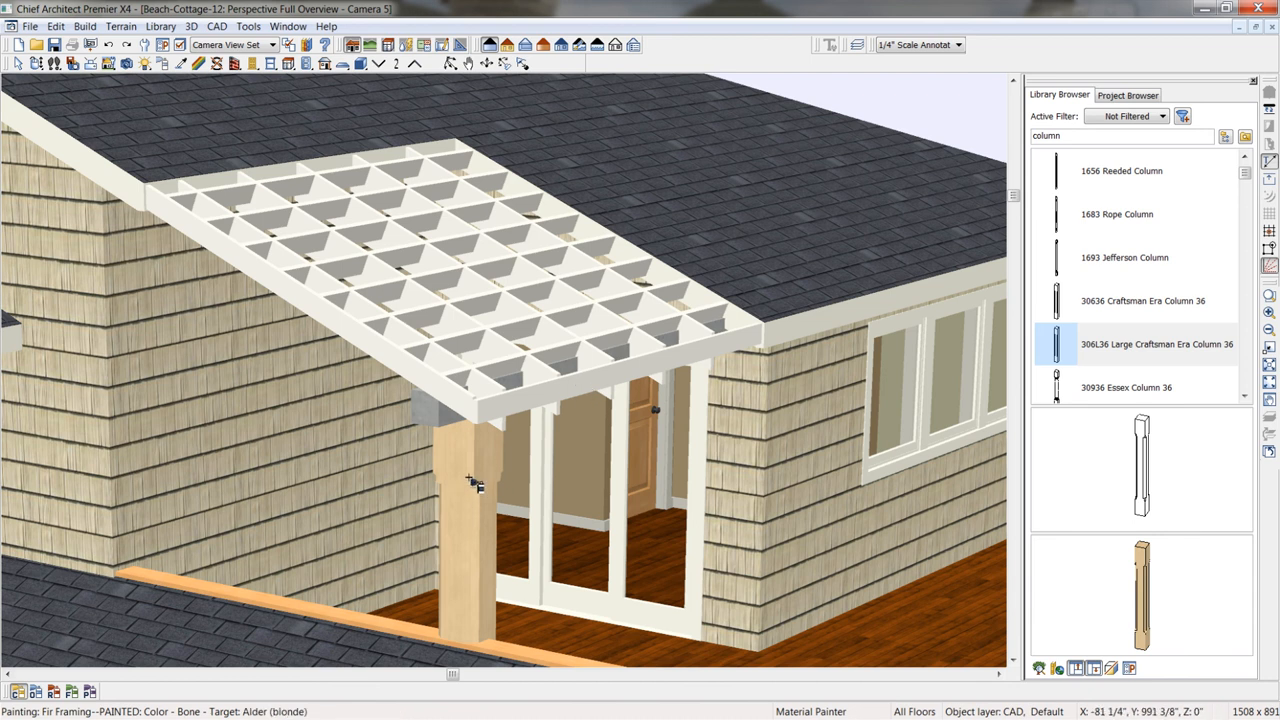
pyautogui.click(447, 426)
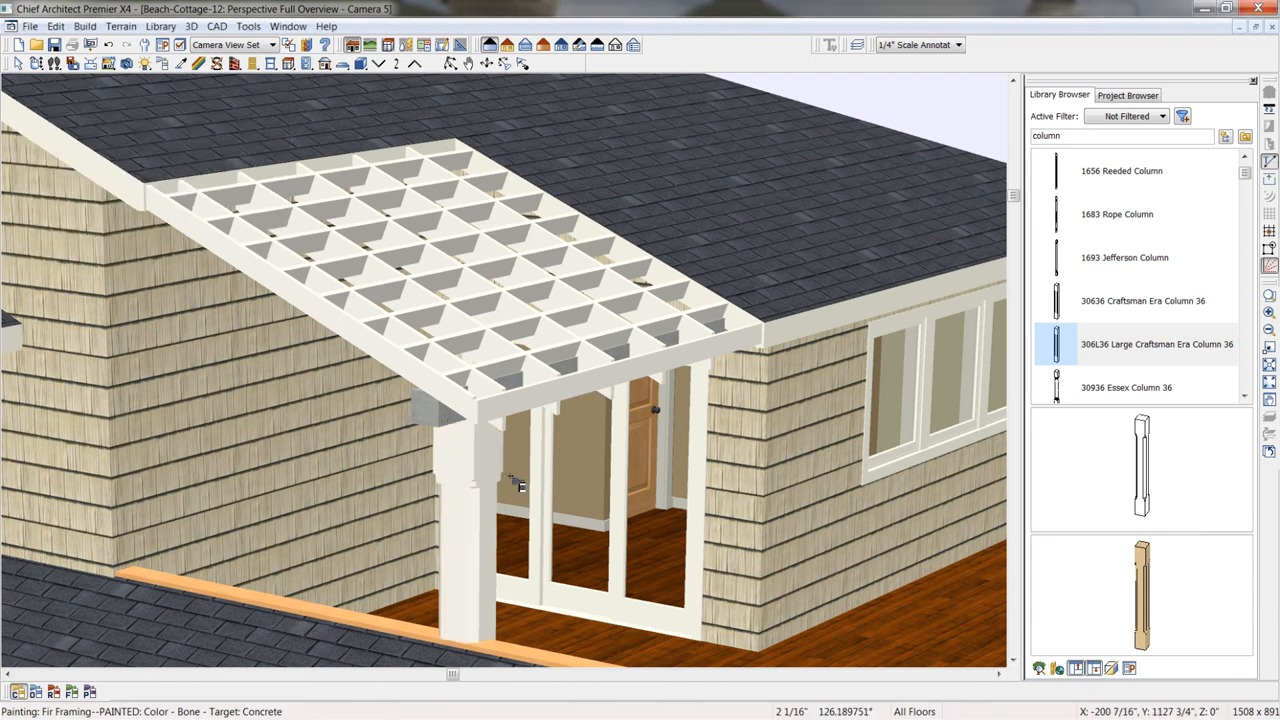